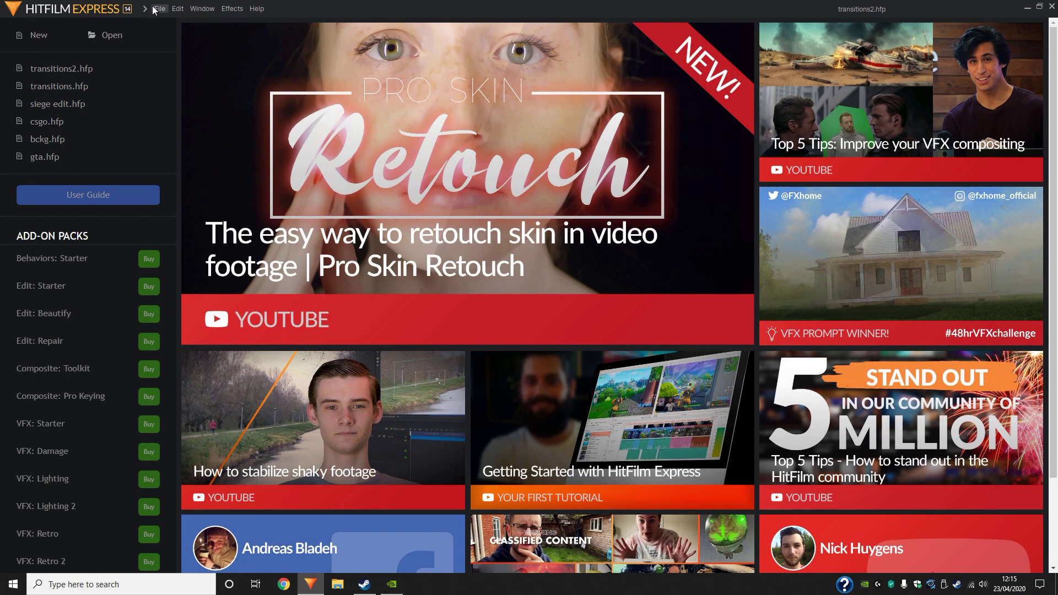
- Start a new project to bring up its settings
click(159, 10)
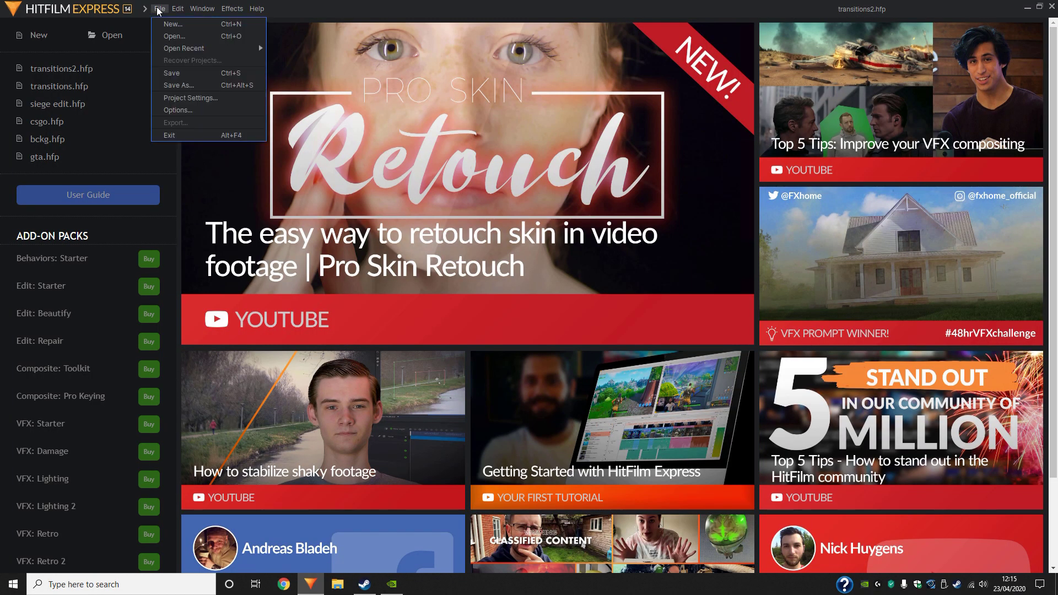
click(173, 24)
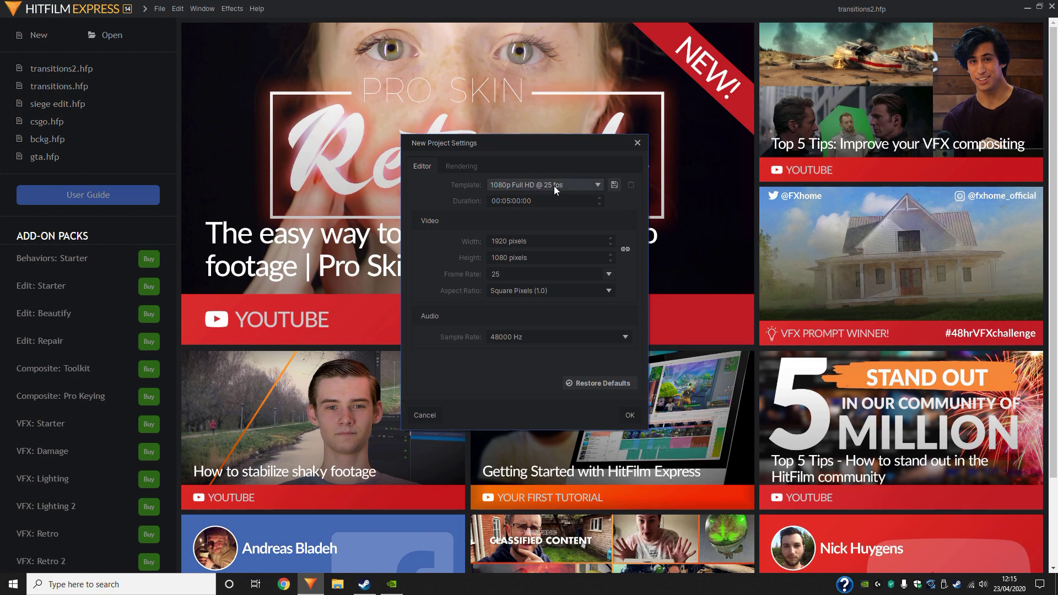
- Switch to File Explorer and view the detailed properties of transitions2.mp4 to check its frame rate
click(344, 590)
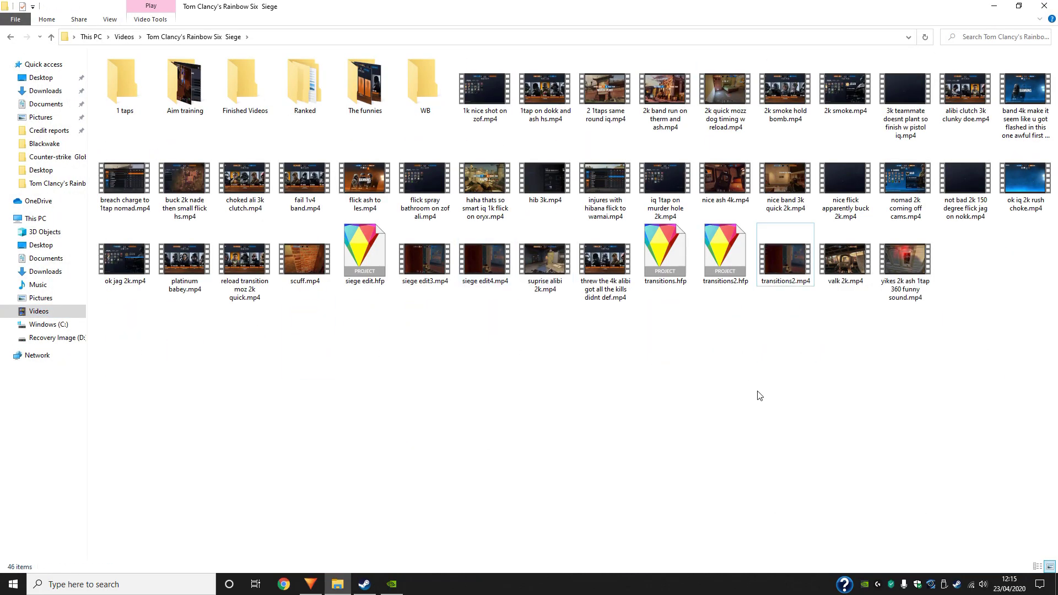
click(793, 282)
right_click(793, 283)
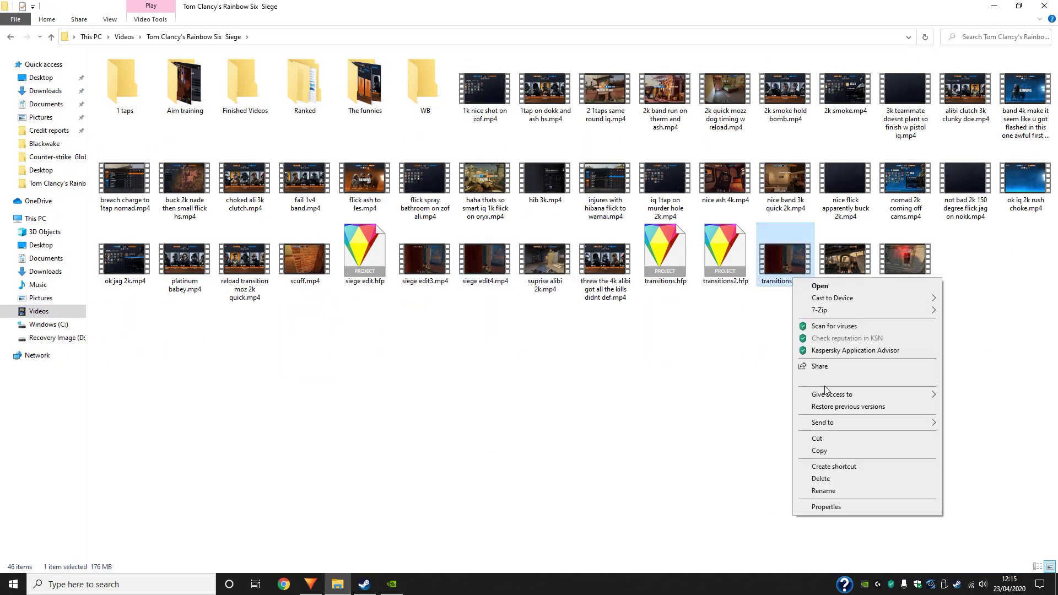
click(848, 508)
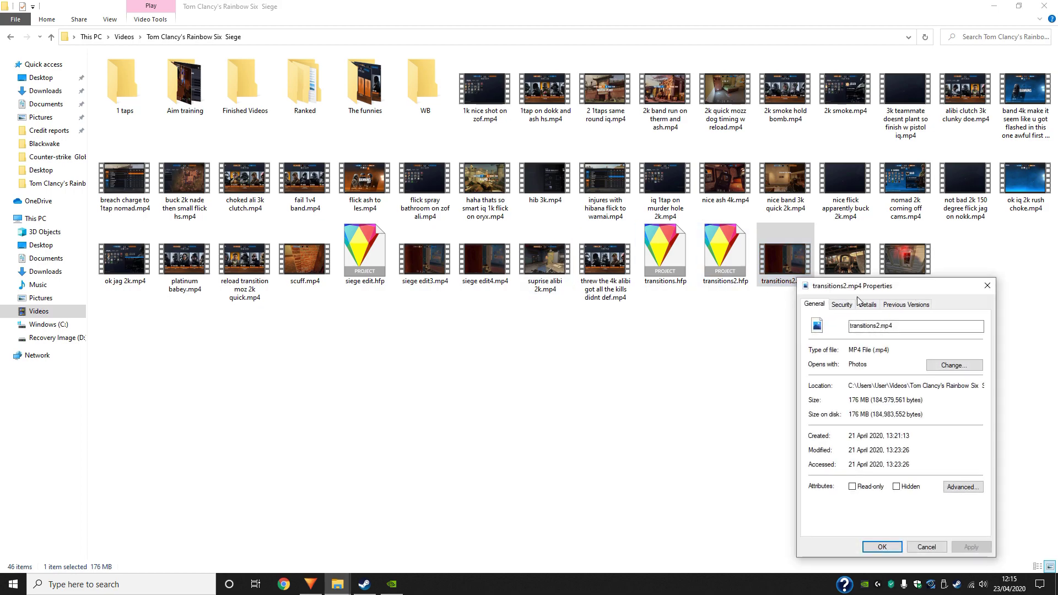
click(866, 306)
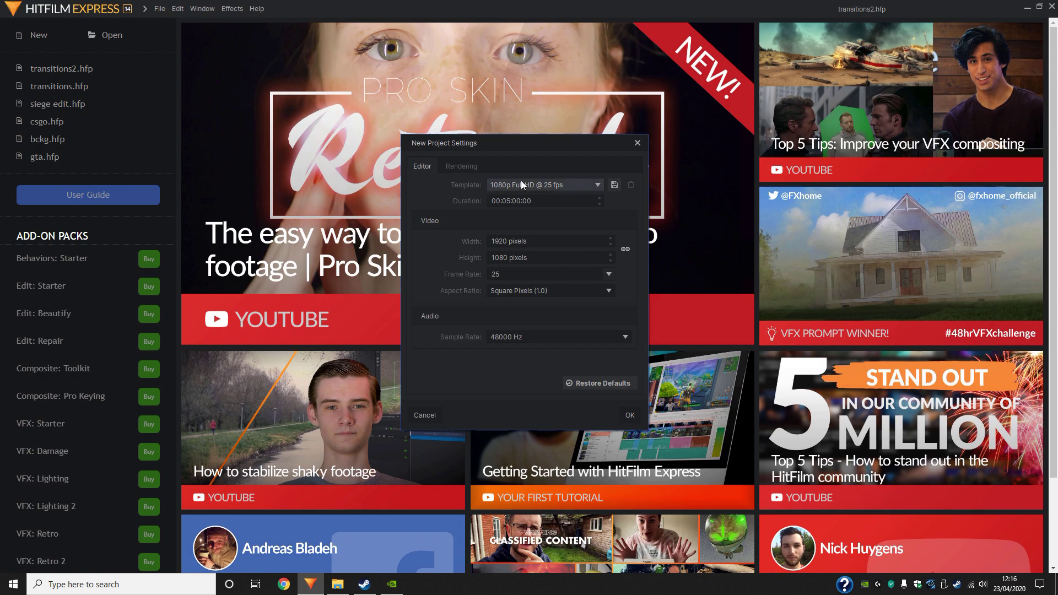
- Apply the 1080p Full HD @ 60 fps template and create the new project
click(522, 183)
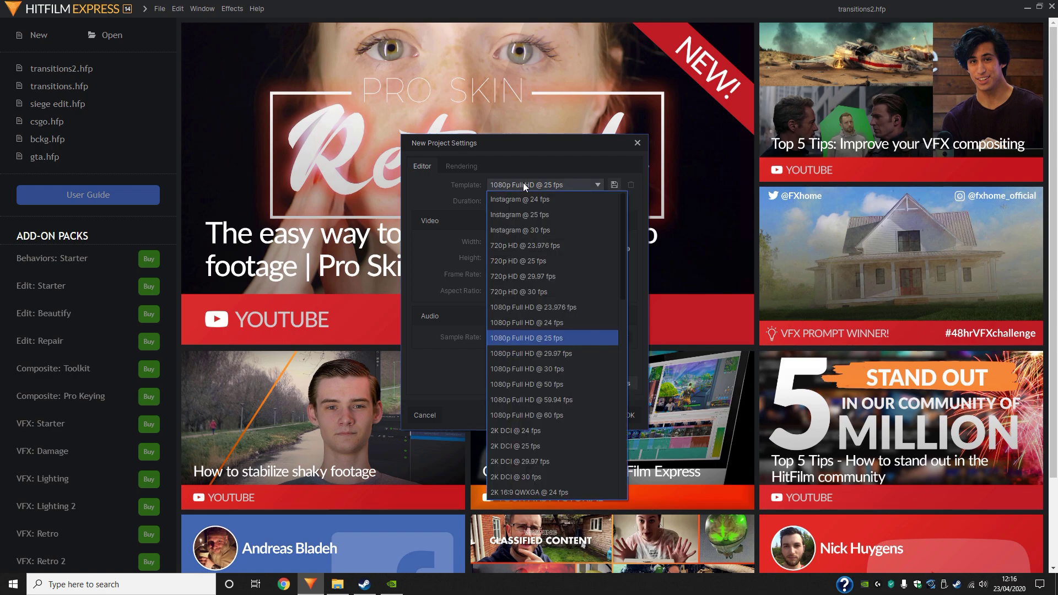
click(569, 416)
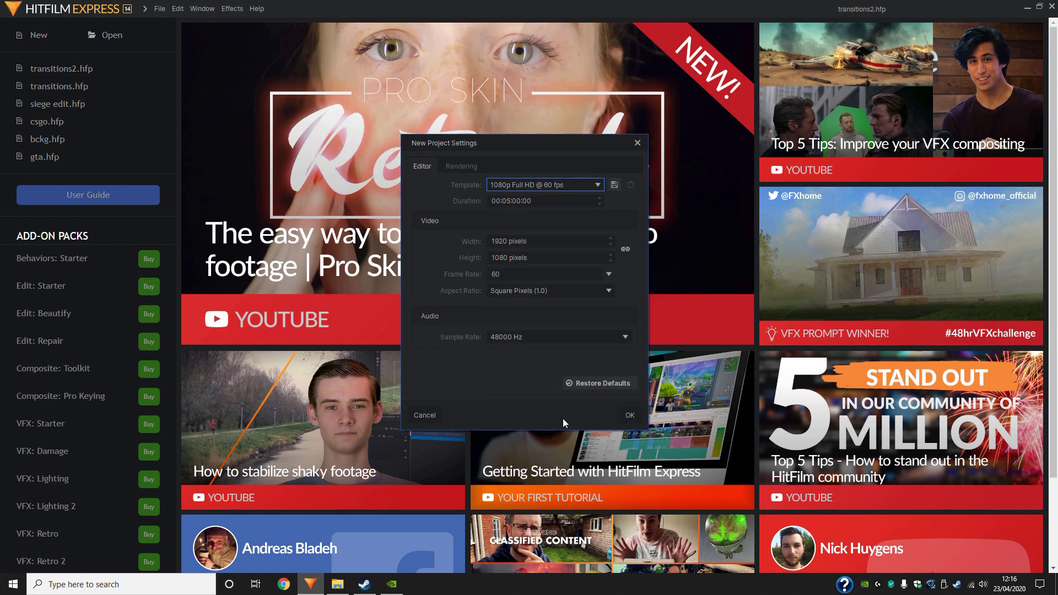
click(630, 415)
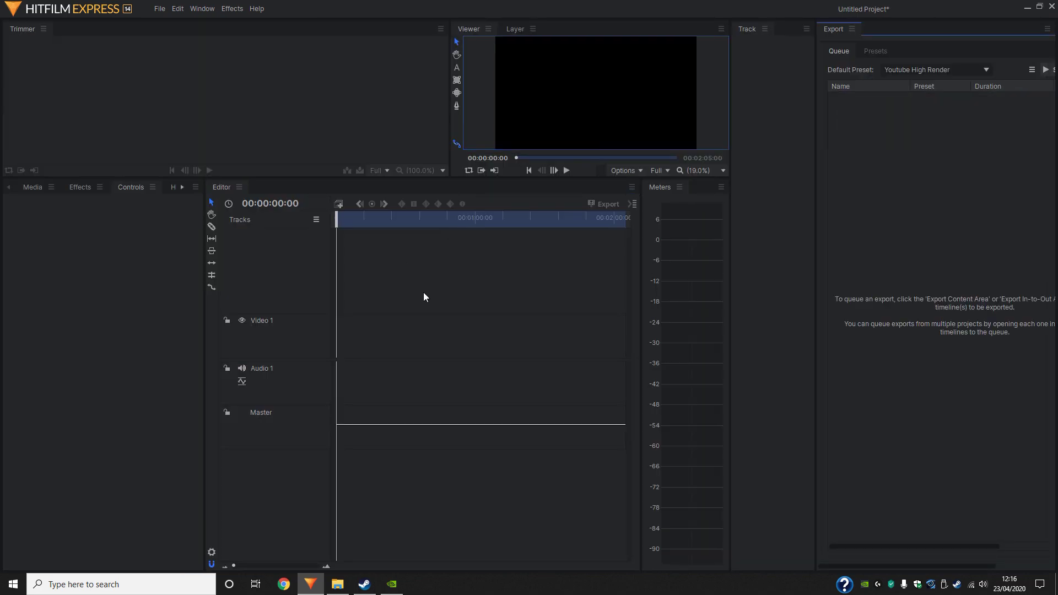
- Import transitions2.mp4 into the project media and place it at the start of the Video 1 track
click(31, 188)
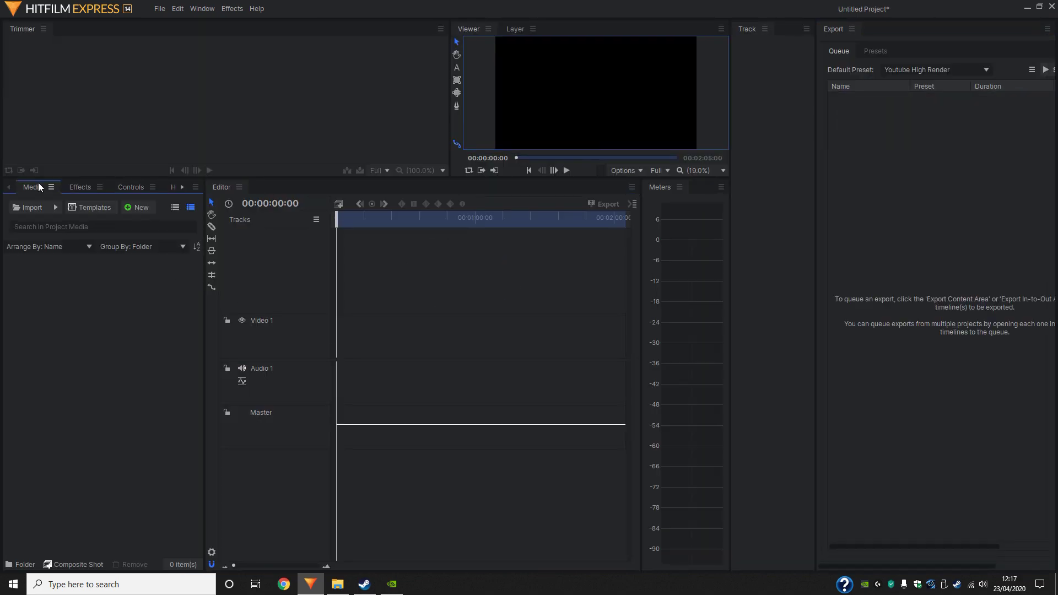
click(31, 212)
double_click(569, 344)
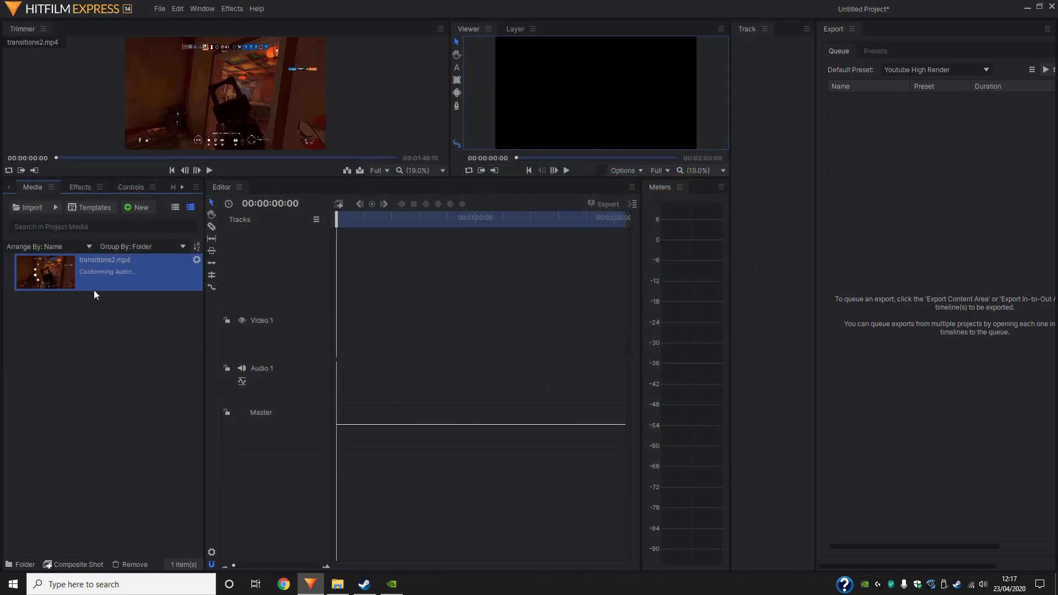
drag(91, 287, 335, 340)
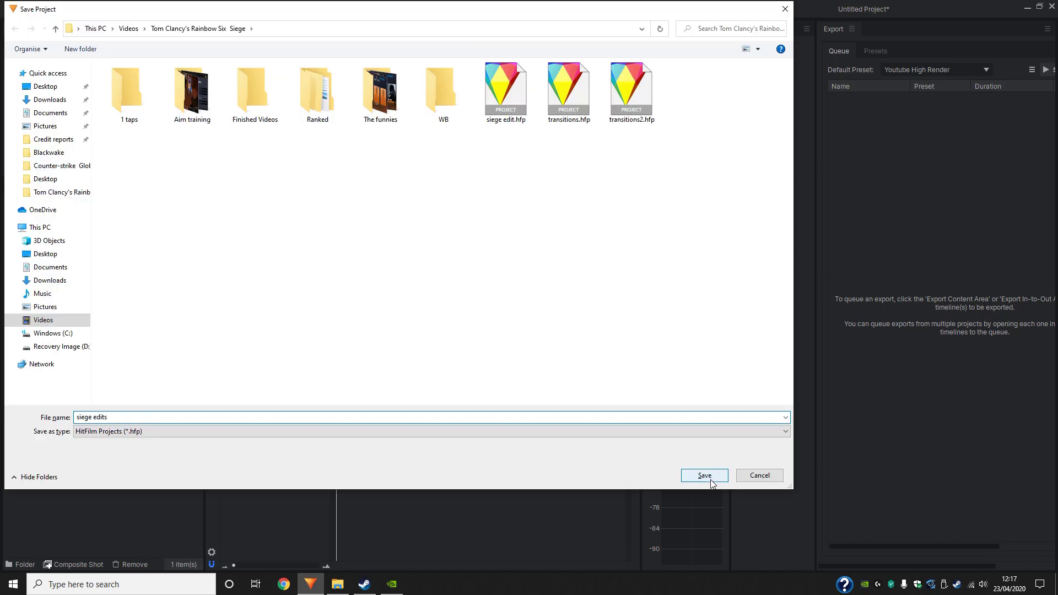
- Save the project as siege edits
click(708, 477)
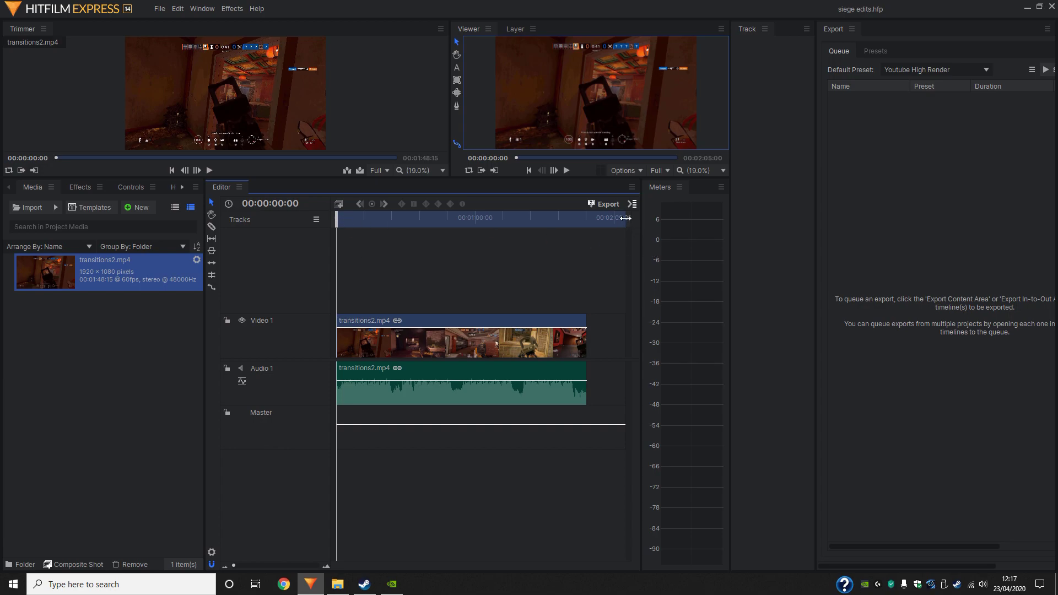
- Shorten the timeline's work area so its out point lines up with the end of the transitions2.mp4 clip
drag(625, 218, 587, 218)
drag(354, 227, 585, 220)
mouse_move(263, 565)
mouse_down()
mouse_move(279, 565)
mouse_move(258, 565)
mouse_up()
drag(481, 220, 416, 300)
drag(413, 225, 443, 253)
drag(553, 218, 361, 257)
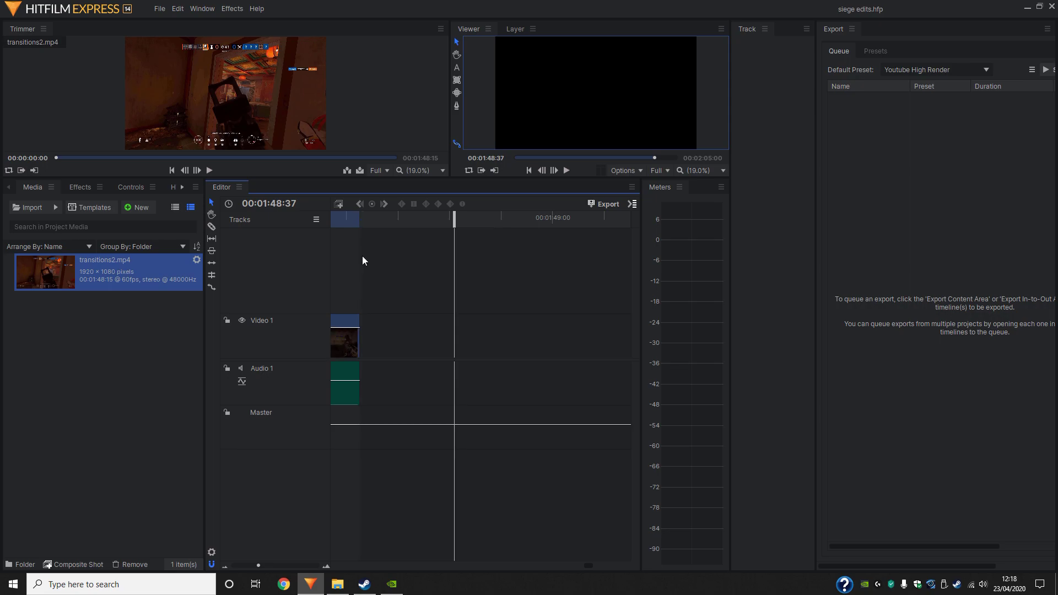
drag(250, 568, 235, 567)
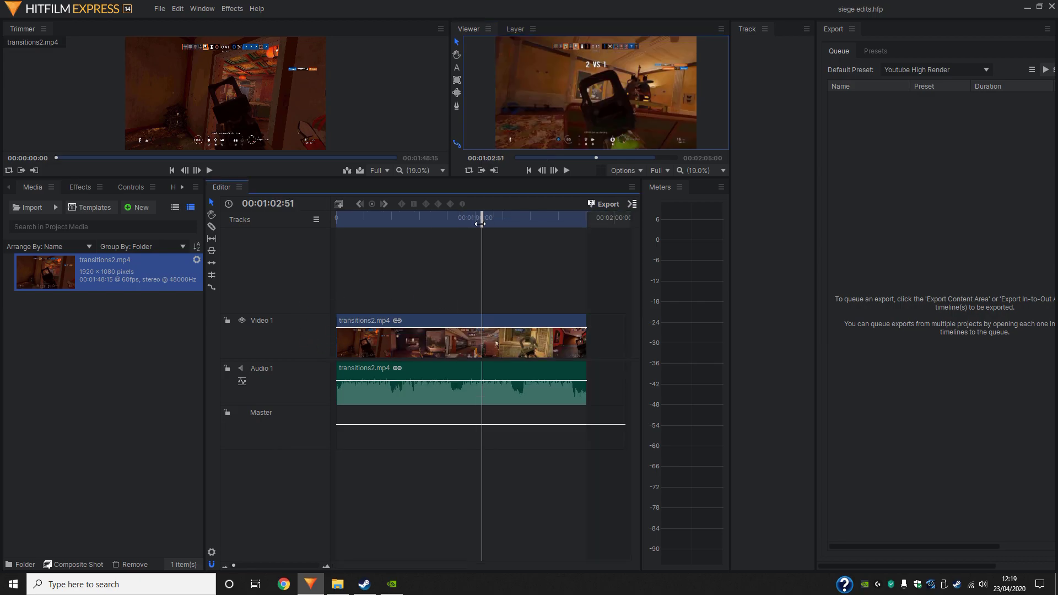
- Locate the scene change after 22 seconds frame by frame and slice the transitions2.mp4 clip at 00:00:22:42
drag(479, 222, 353, 221)
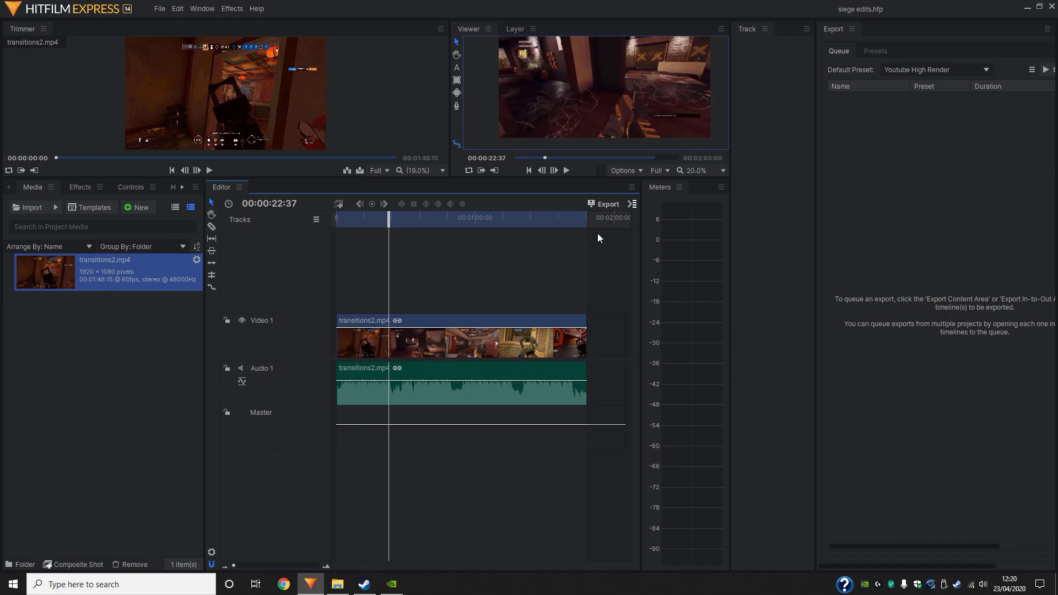
scroll(657, 90, down, 1)
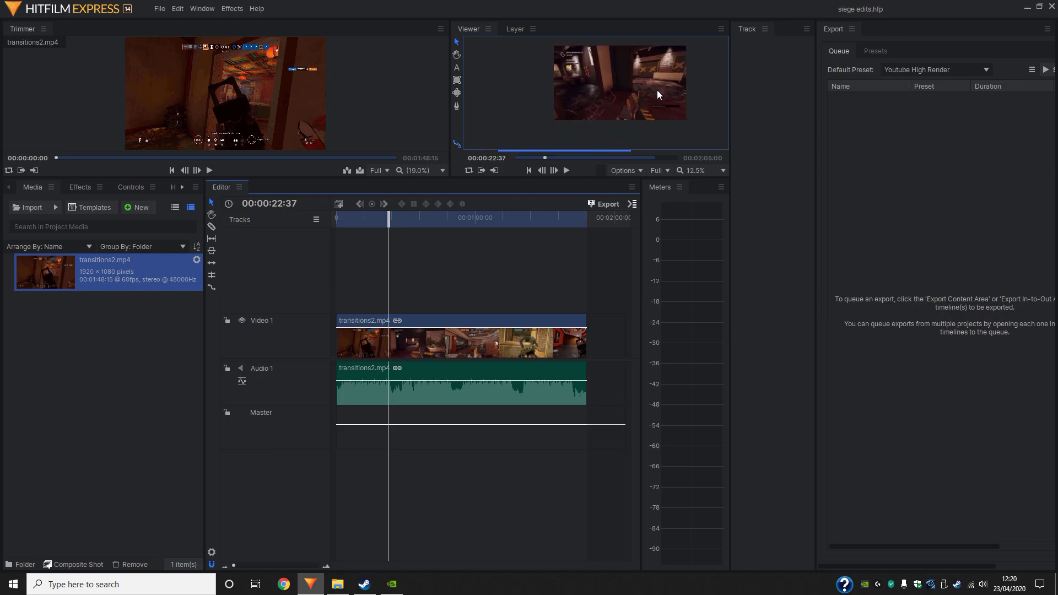
scroll(664, 95, up, 1)
scroll(625, 77, down, 1)
scroll(625, 76, up, 2)
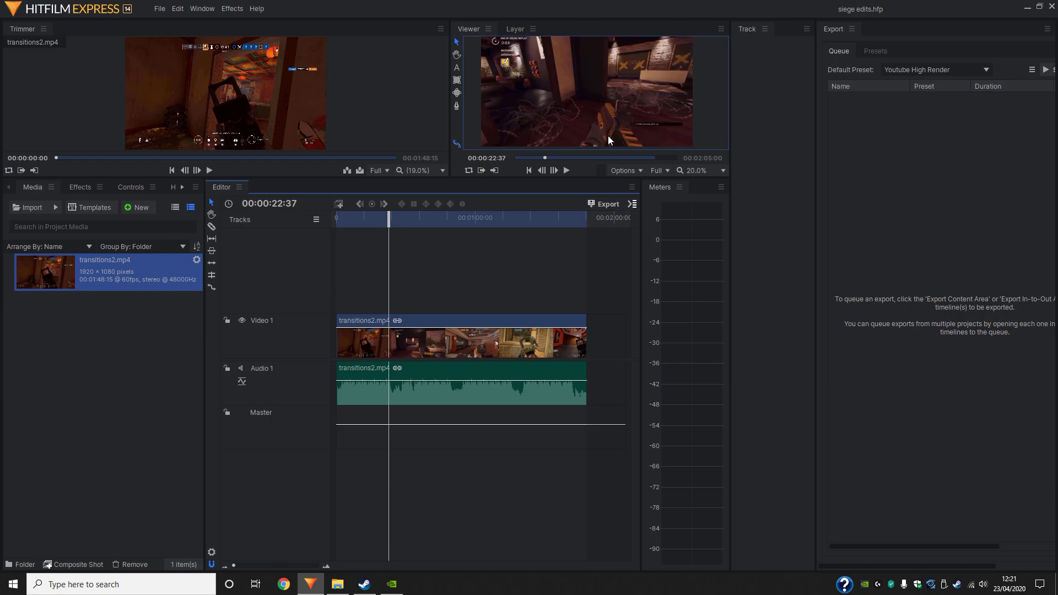
click(566, 170)
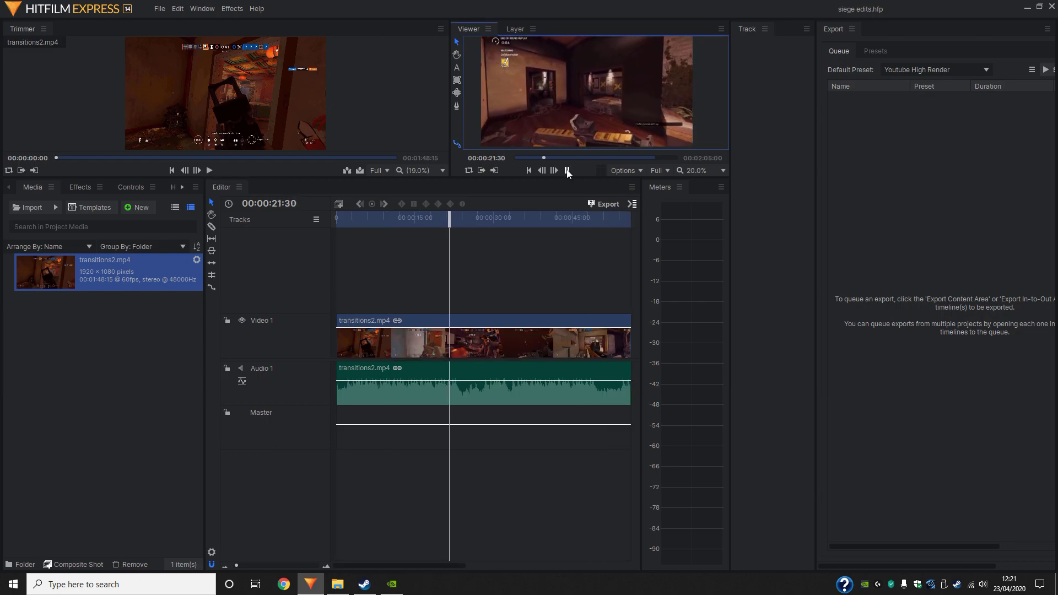
click(566, 171)
scroll(462, 225, up, 5)
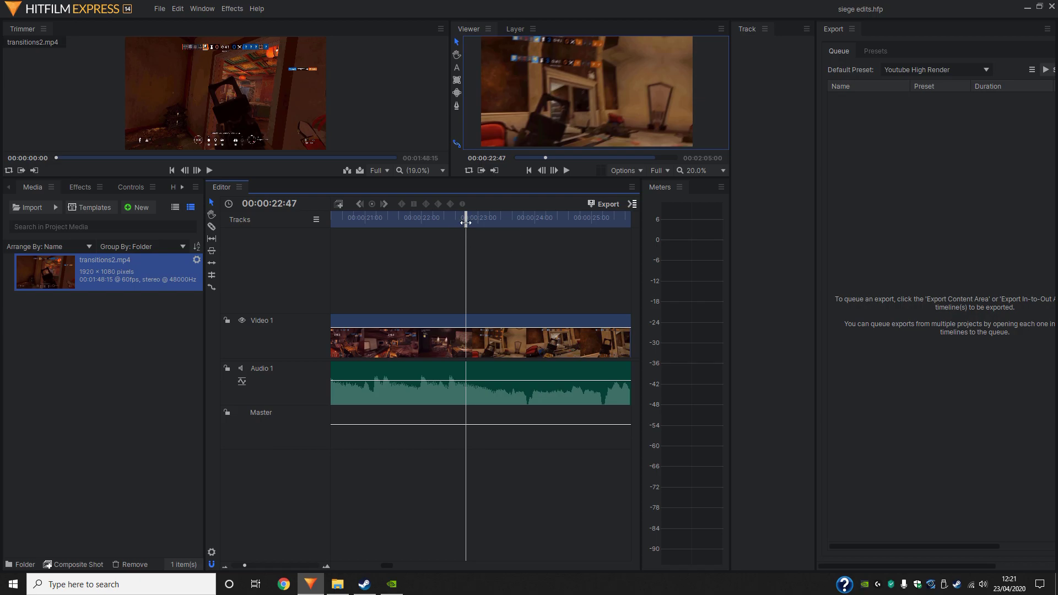
drag(466, 220, 460, 220)
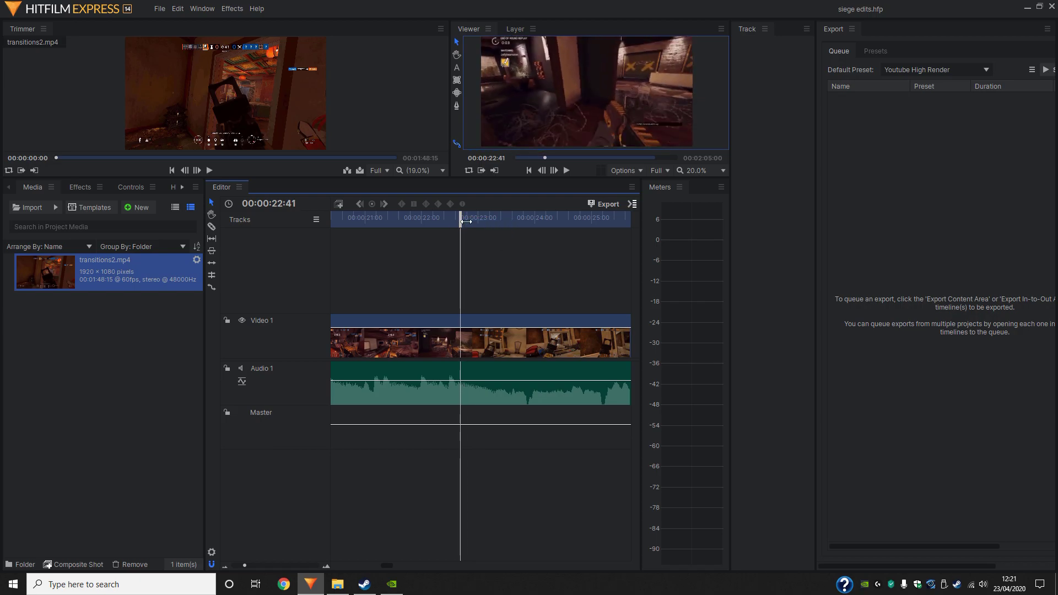
click(554, 170)
click(212, 228)
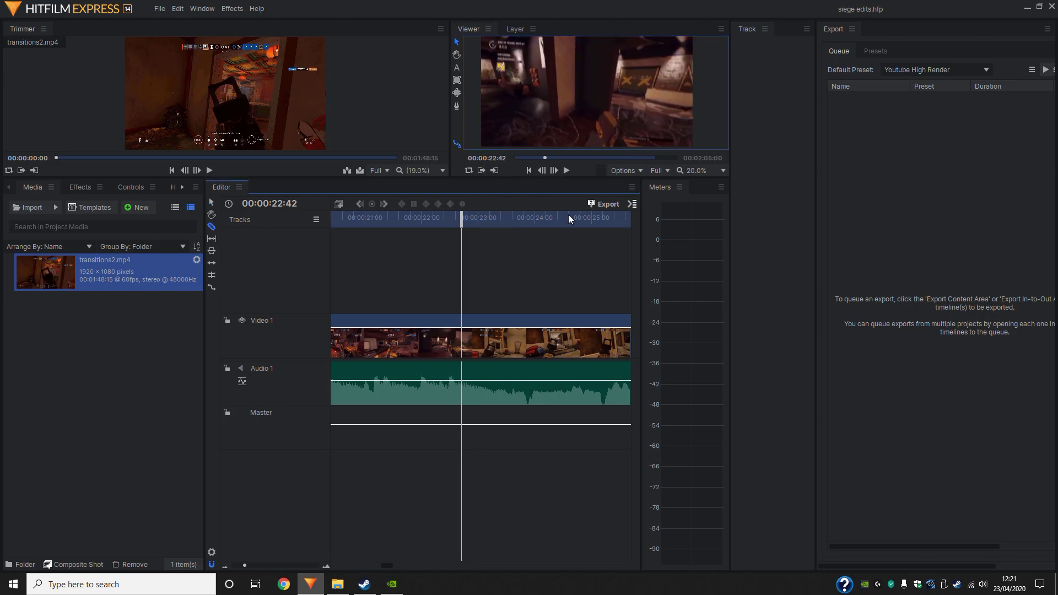
click(541, 170)
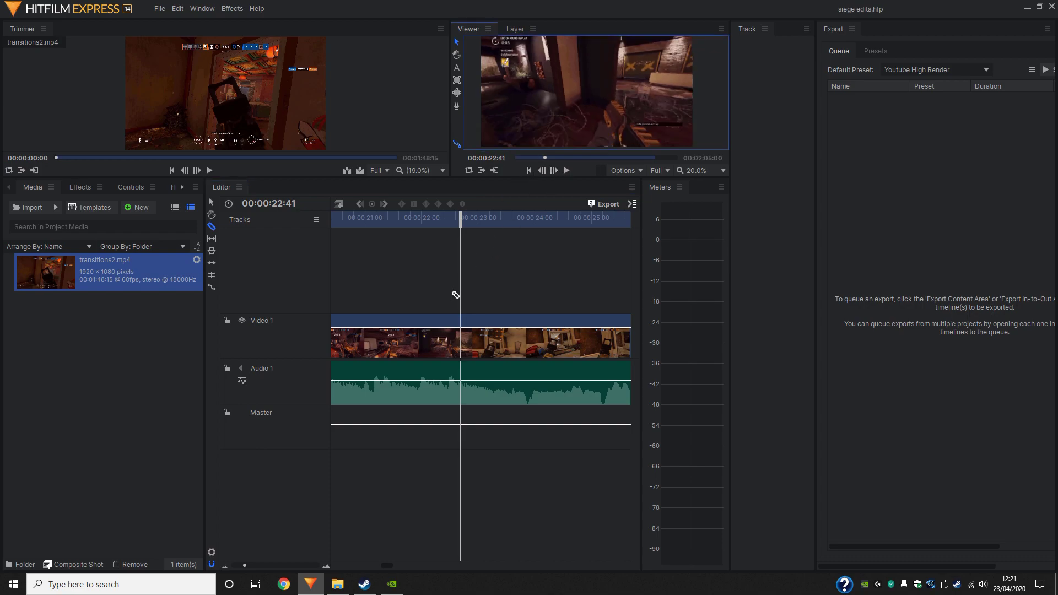
click(553, 170)
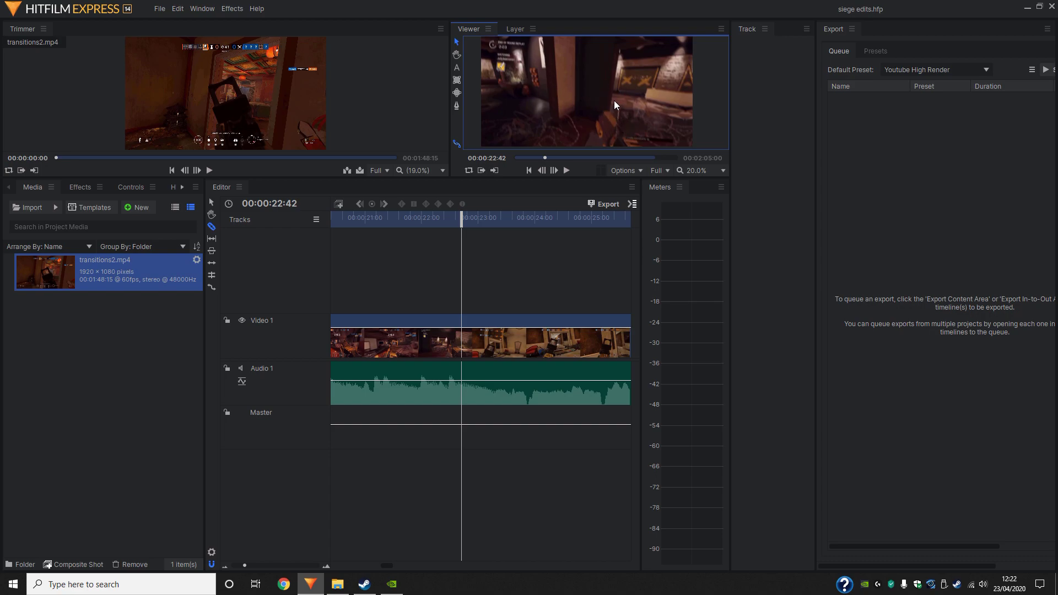
click(461, 330)
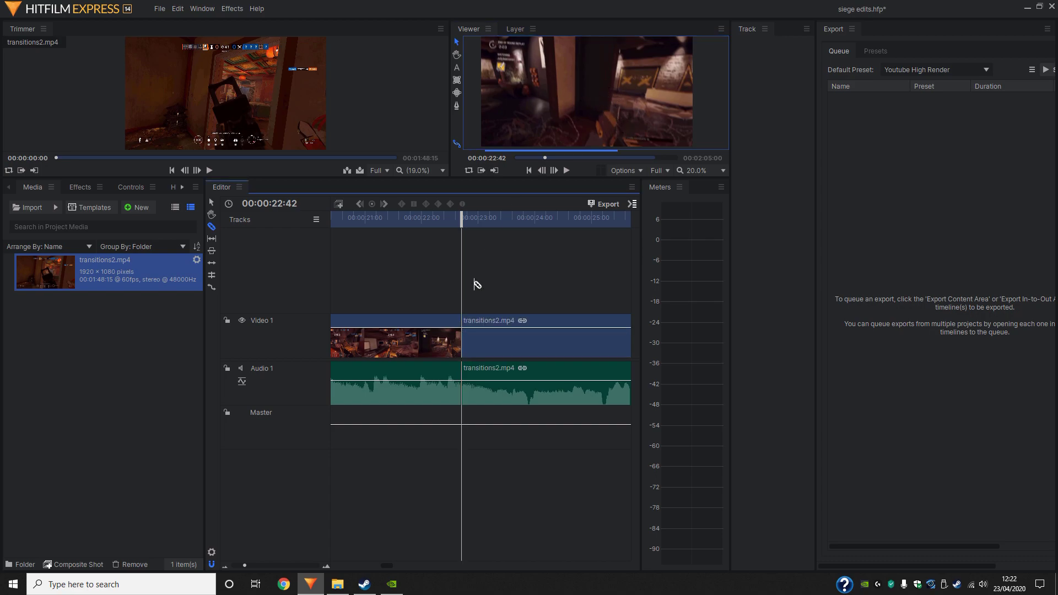
- Slice the clip before the scene change at 00:00:22:17, leaving a 25-frame section between the two cuts
click(558, 172)
click(558, 171)
click(558, 171)
click(558, 171)
click(558, 172)
click(558, 171)
click(558, 172)
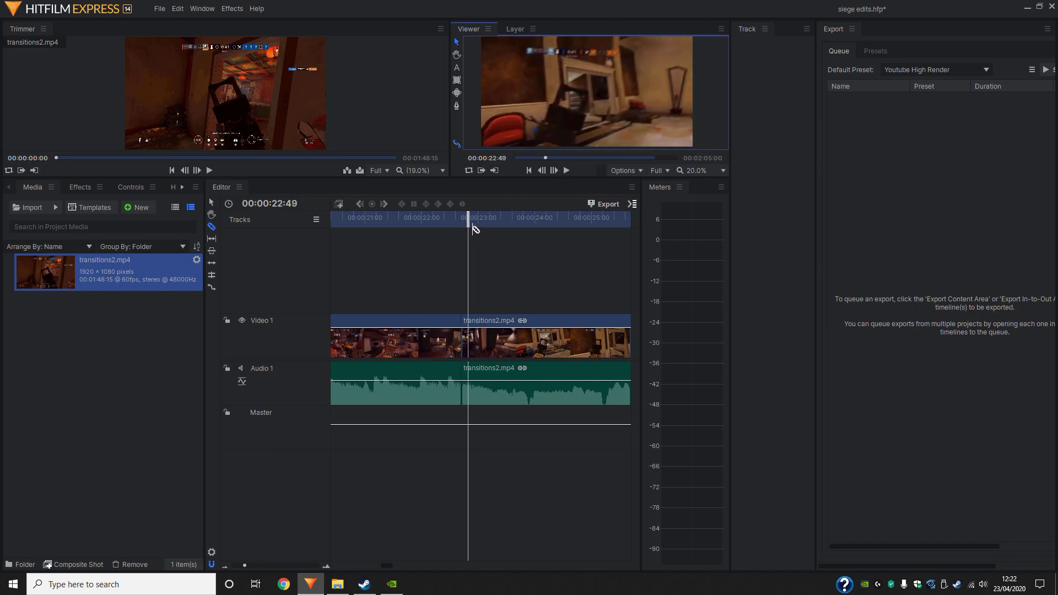
drag(470, 225, 439, 221)
click(543, 170)
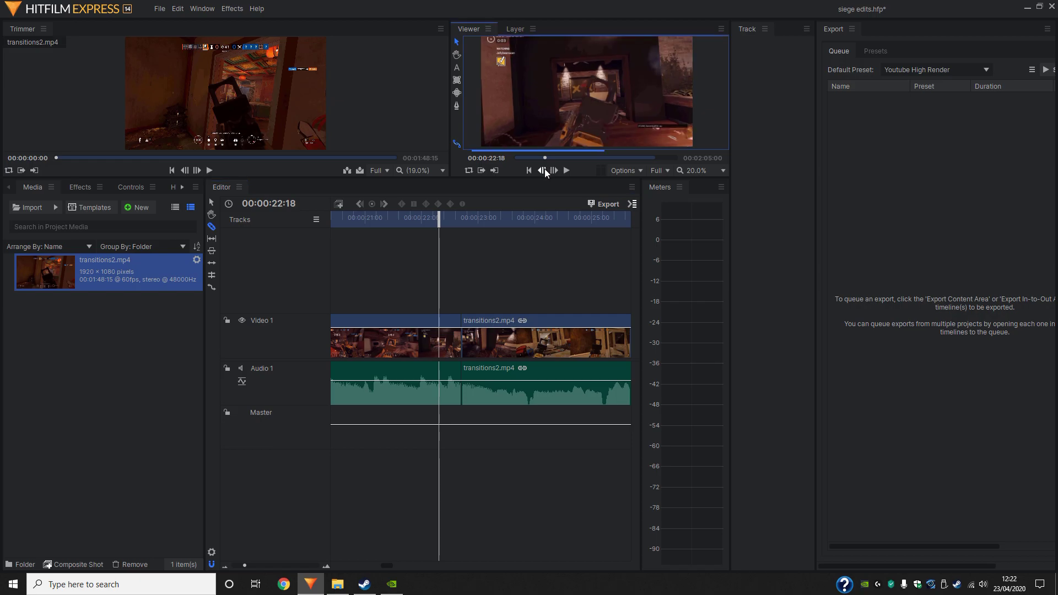
click(543, 170)
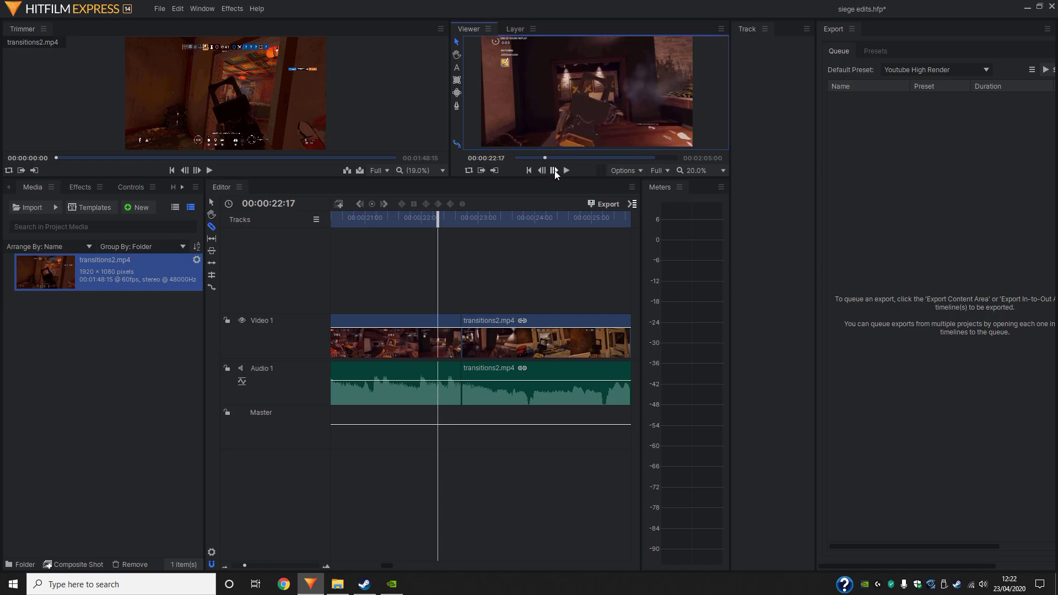
click(437, 338)
- Duplicate the short section between the cuts onto a new Video 2 track and lower the duplicate's audio level to the minimum
click(211, 202)
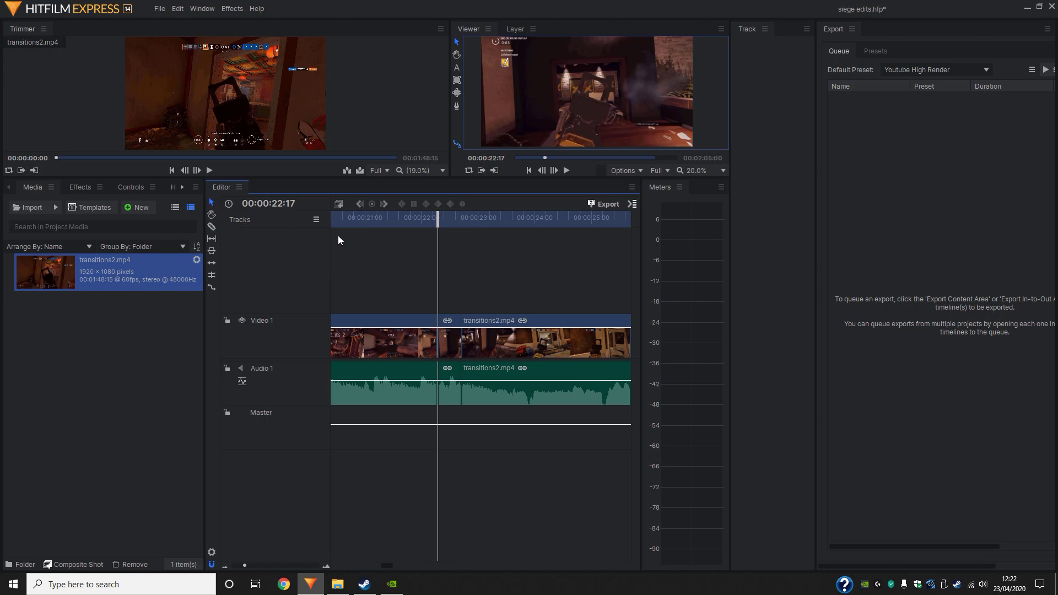
click(455, 347)
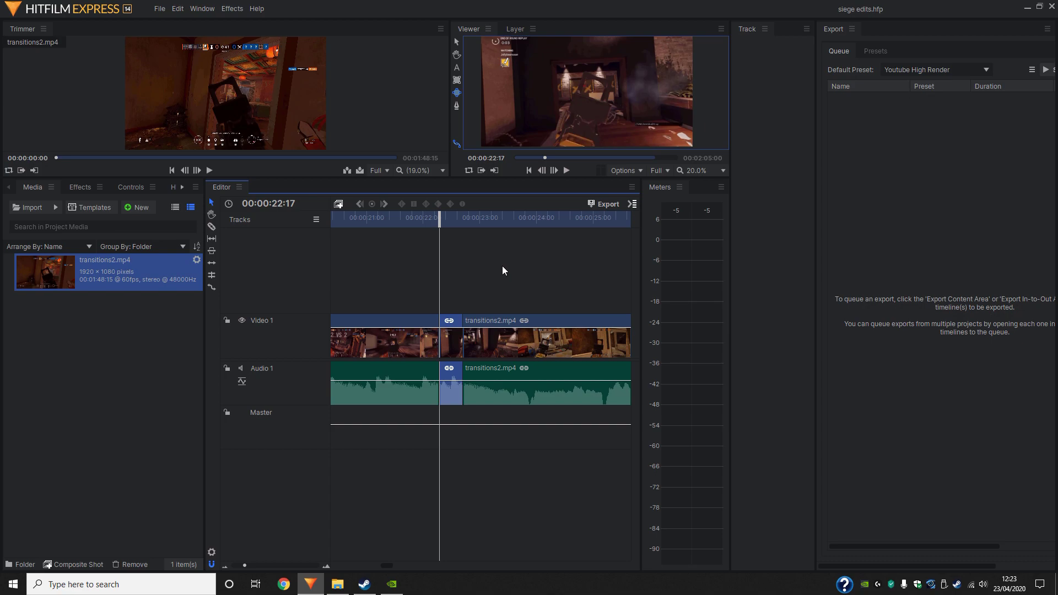
key(ctrl+v)
click(505, 307)
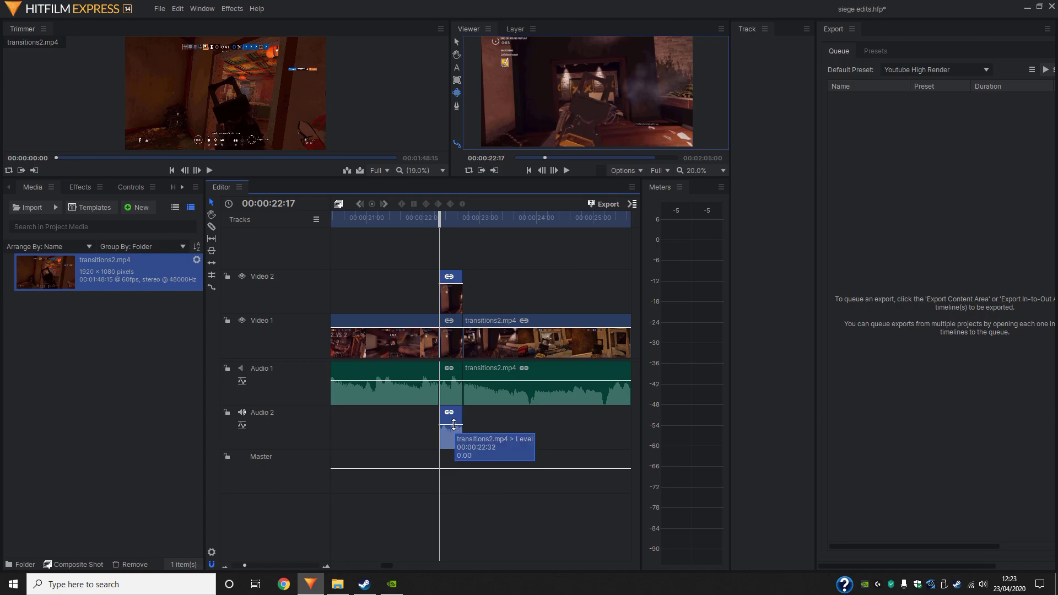
drag(453, 424, 454, 462)
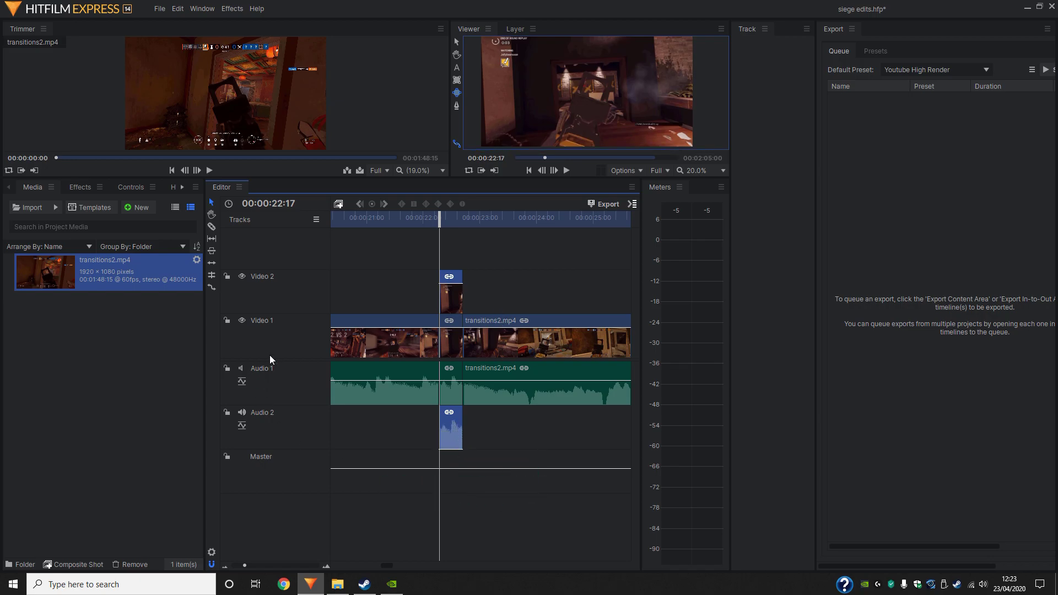
click(522, 437)
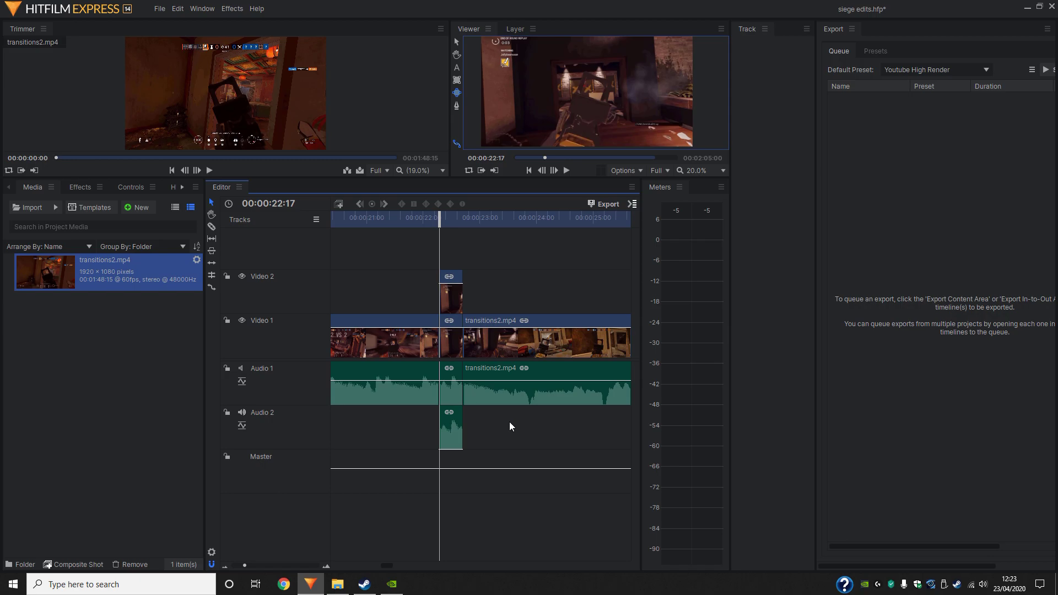
- Convert the short duplicate clip on Video 2 into a composite shot
right_click(453, 299)
click(502, 191)
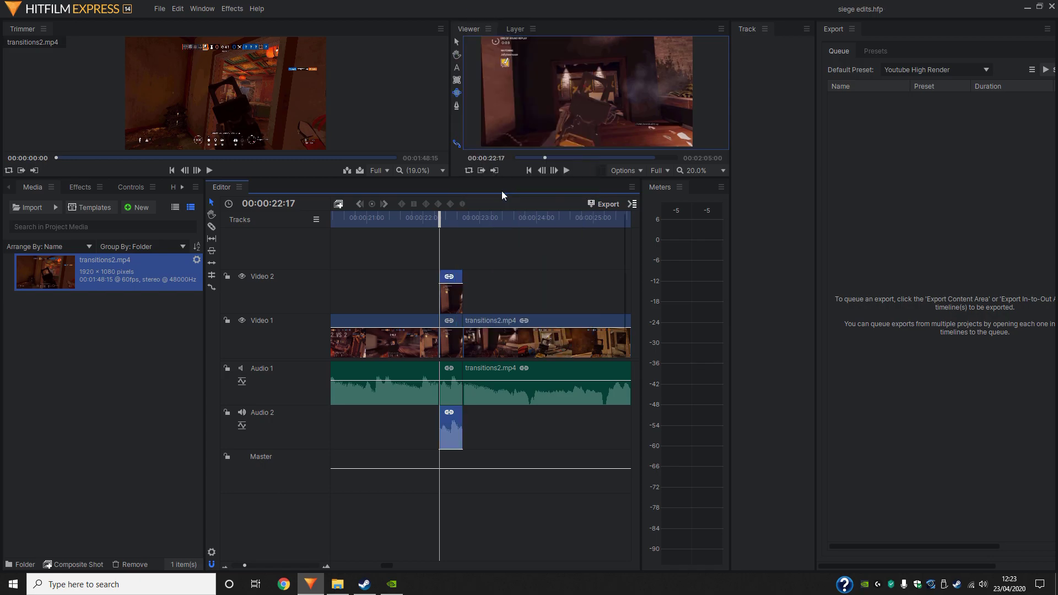
click(600, 272)
click(609, 337)
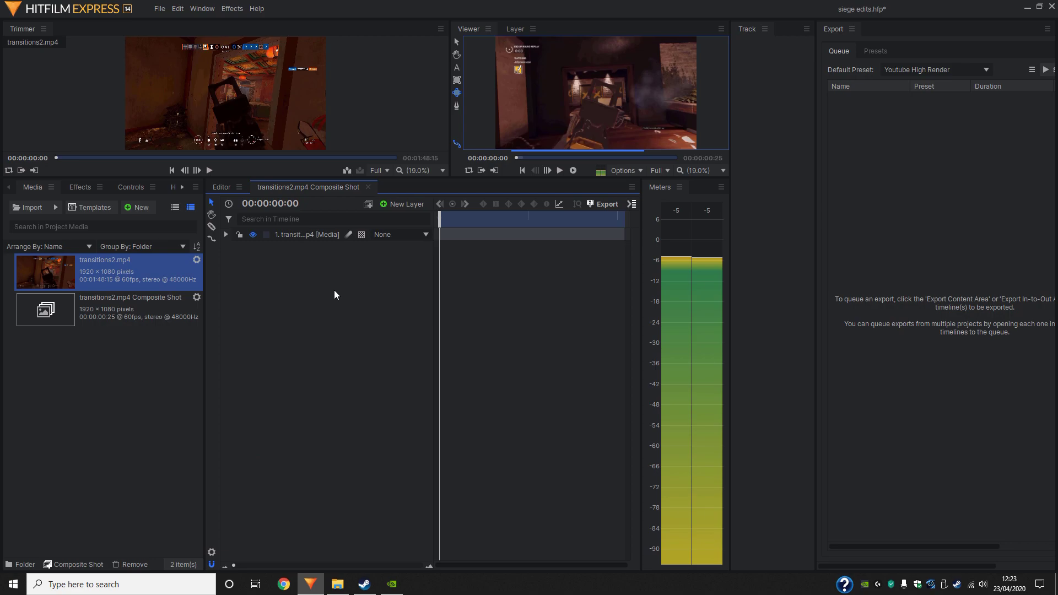
- Draw a wide elliptical mask over the weapon's lower part and a narrow upright elliptical mask over its front end in the first frame
drag(560, 126, 590, 139)
drag(535, 112, 557, 139)
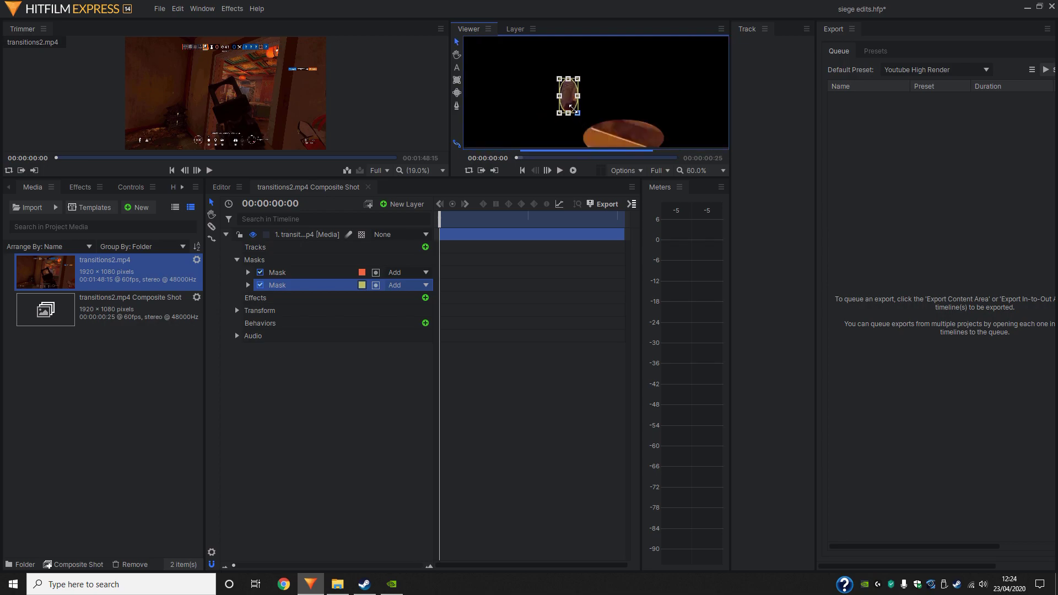
drag(574, 105, 573, 121)
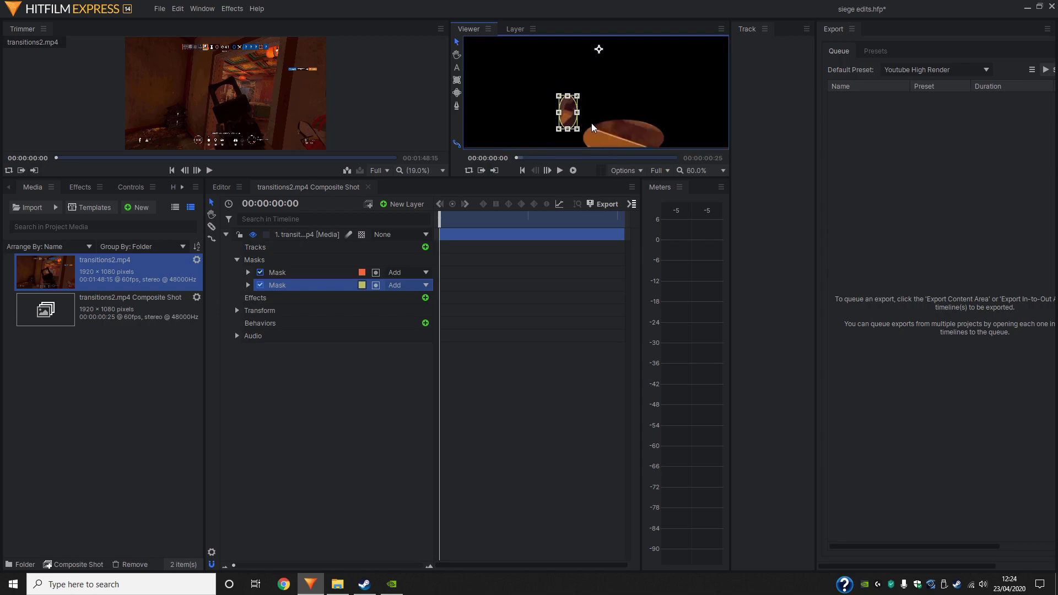
click(706, 170)
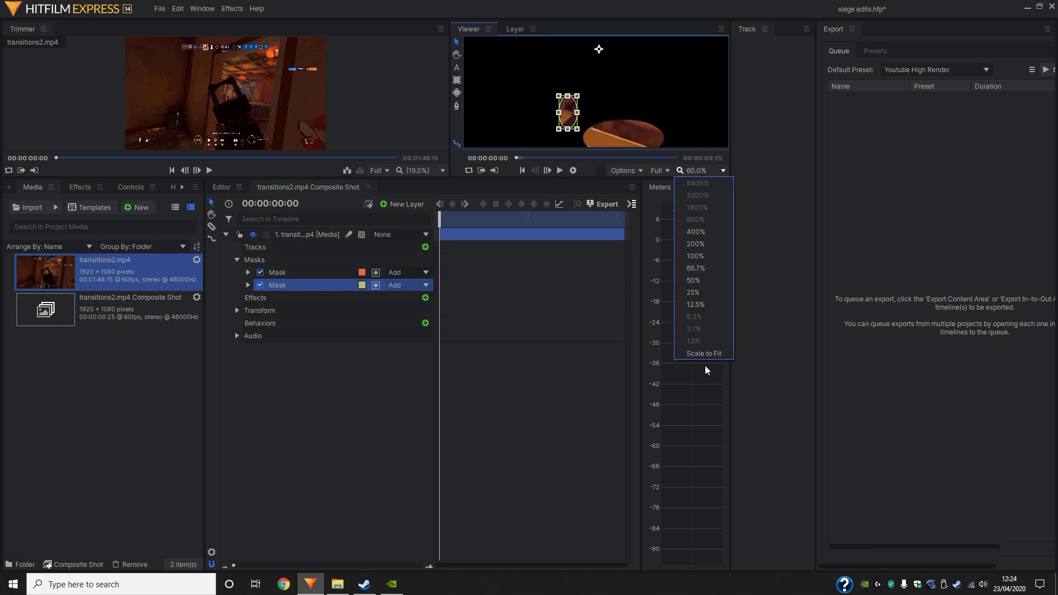
click(713, 352)
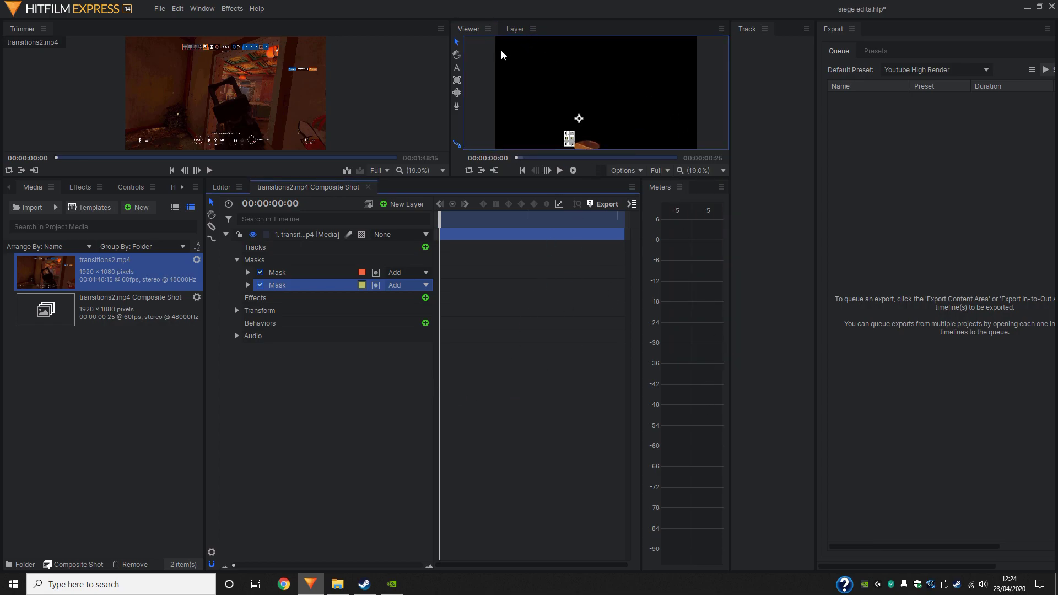
- Set the wide weapon mask's expansion to 42 px and its feather strength to 66 px
click(248, 285)
click(247, 272)
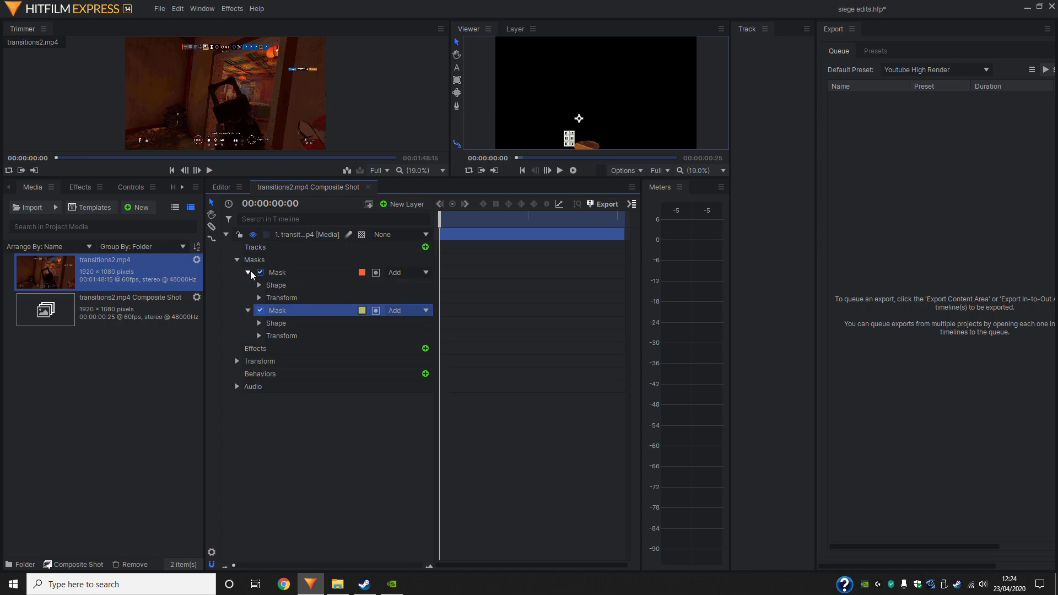
click(258, 285)
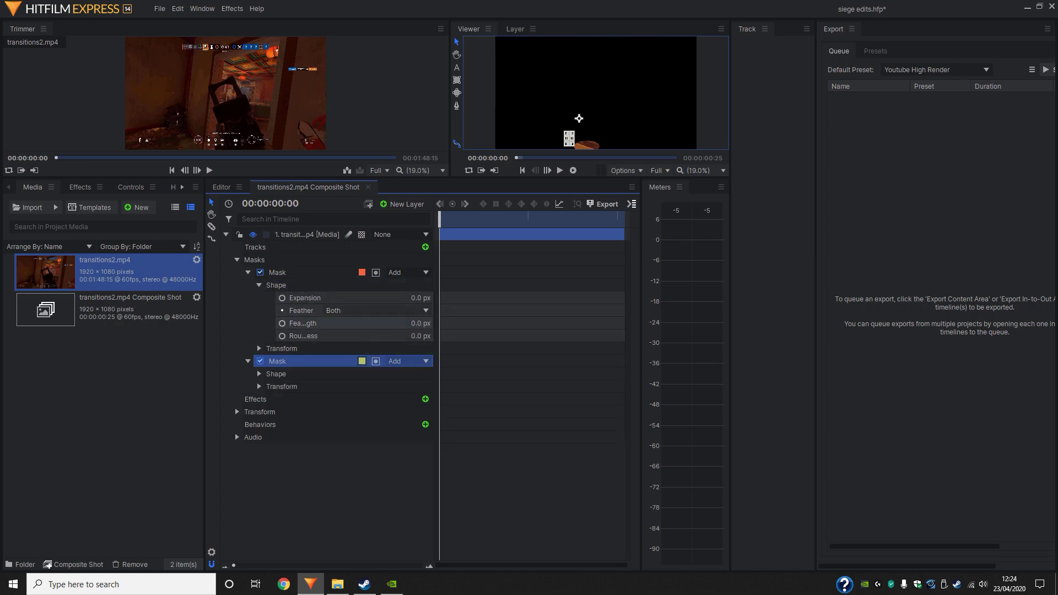
click(413, 322)
text(5)
scroll(571, 144, up, 3)
scroll(569, 145, down, 3)
scroll(567, 144, up, 6)
click(362, 326)
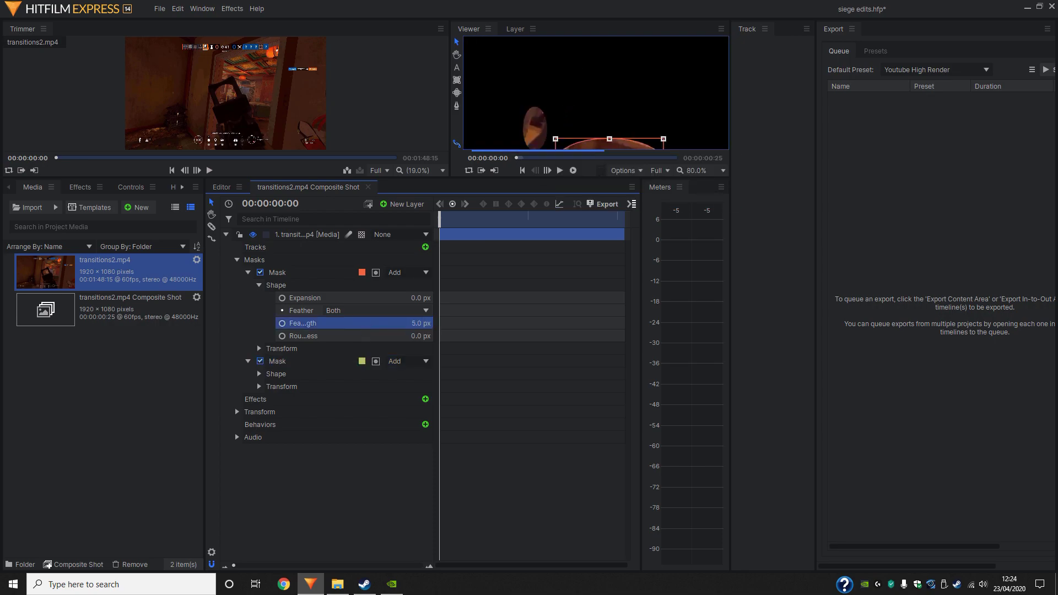
drag(417, 323, 468, 298)
scroll(623, 145, down, 6)
scroll(583, 144, up, 4)
scroll(583, 144, down, 1)
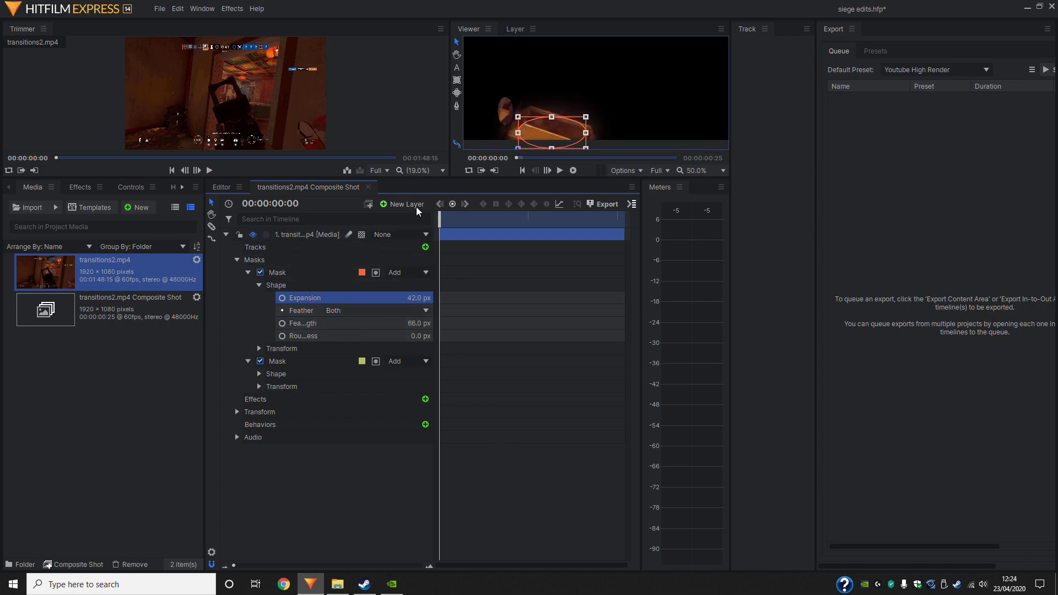
- Set the narrow upright mask's expansion to -10 px and its feather strength to 69 px
click(242, 273)
click(247, 273)
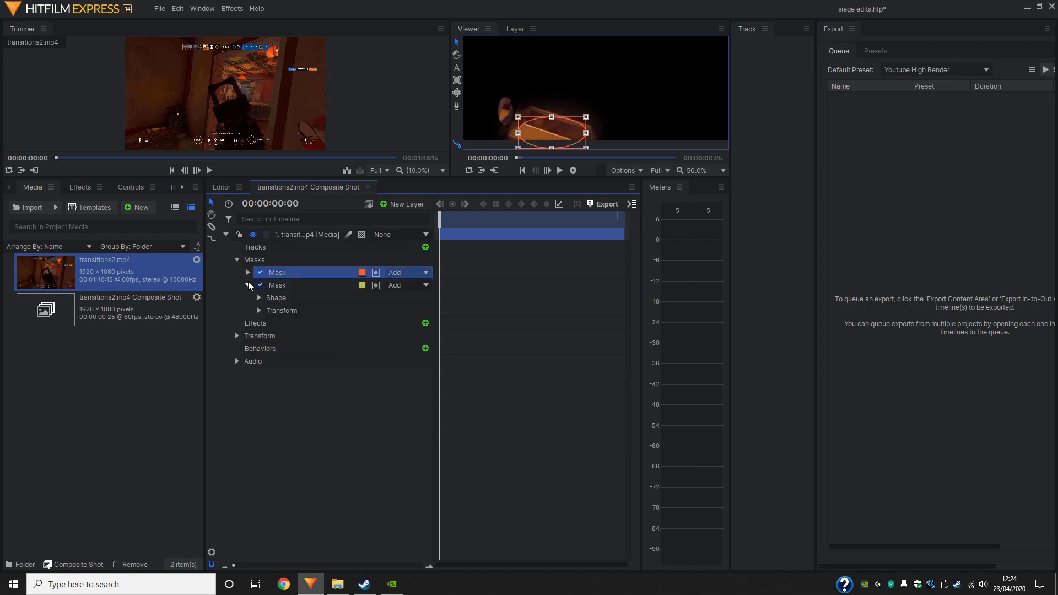
click(259, 297)
click(385, 310)
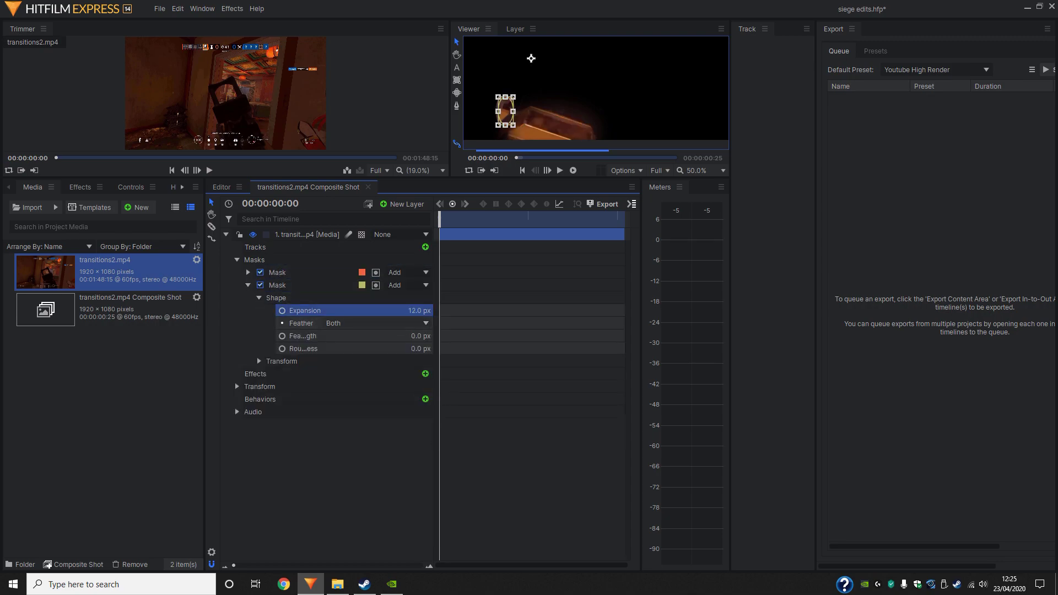
drag(419, 310, 457, 335)
click(419, 348)
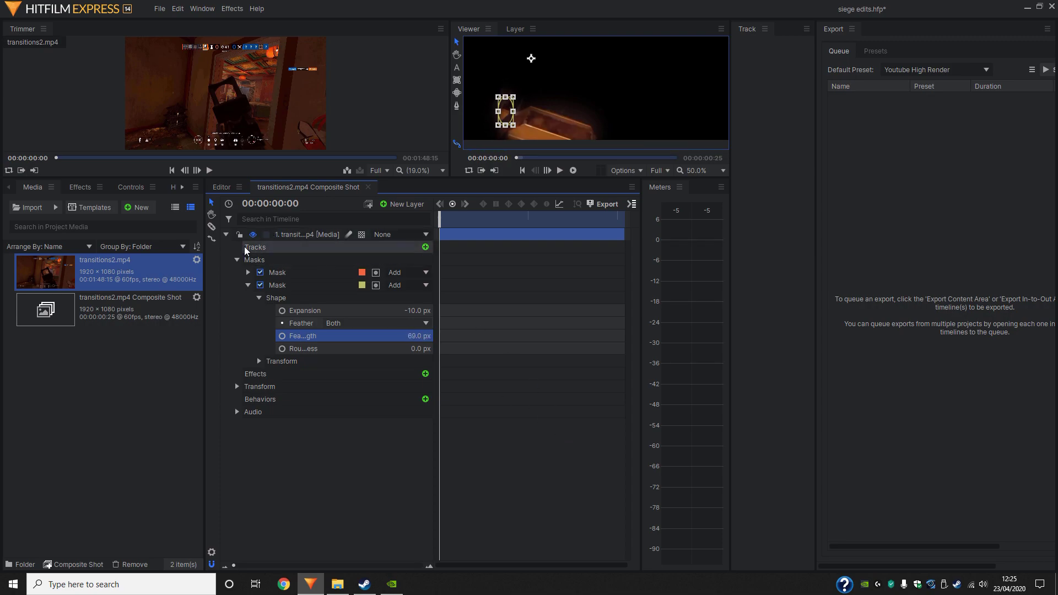
click(320, 451)
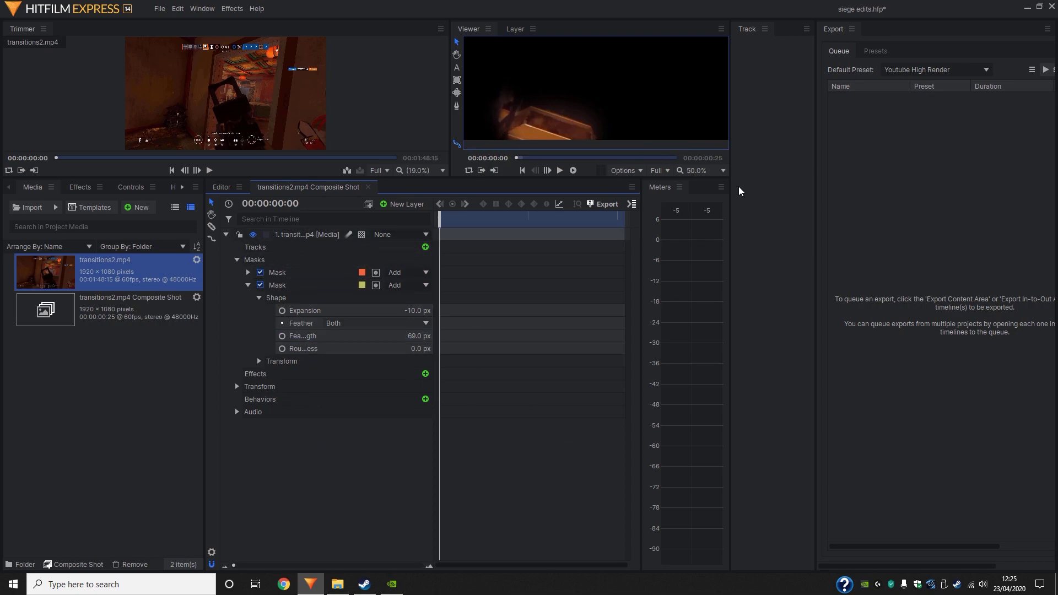
- Inspect the feathered edges of the masked weapon at several magnifications
click(717, 168)
click(722, 354)
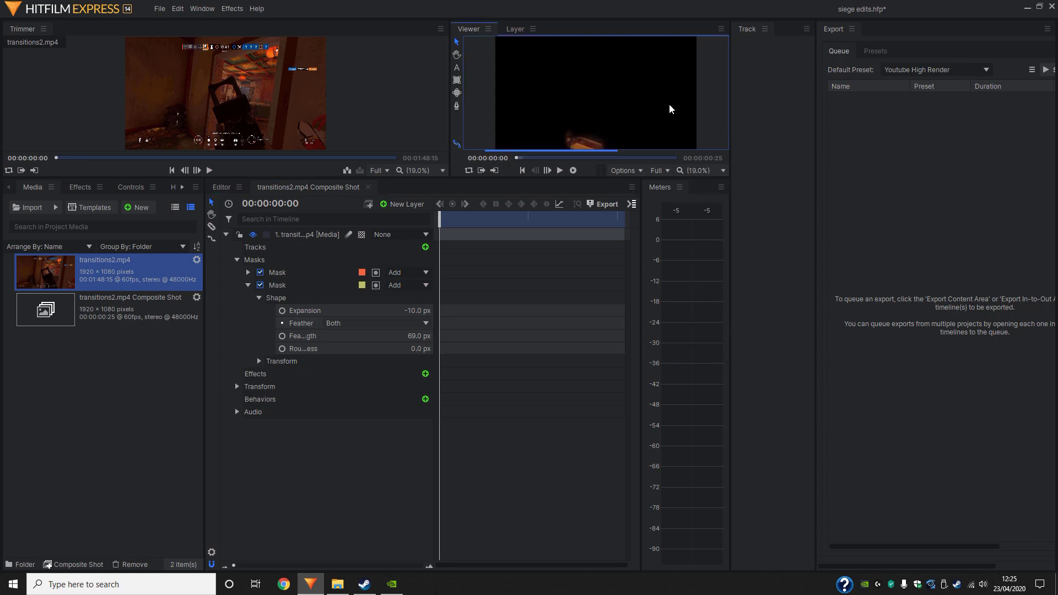
scroll(576, 130, up, 3)
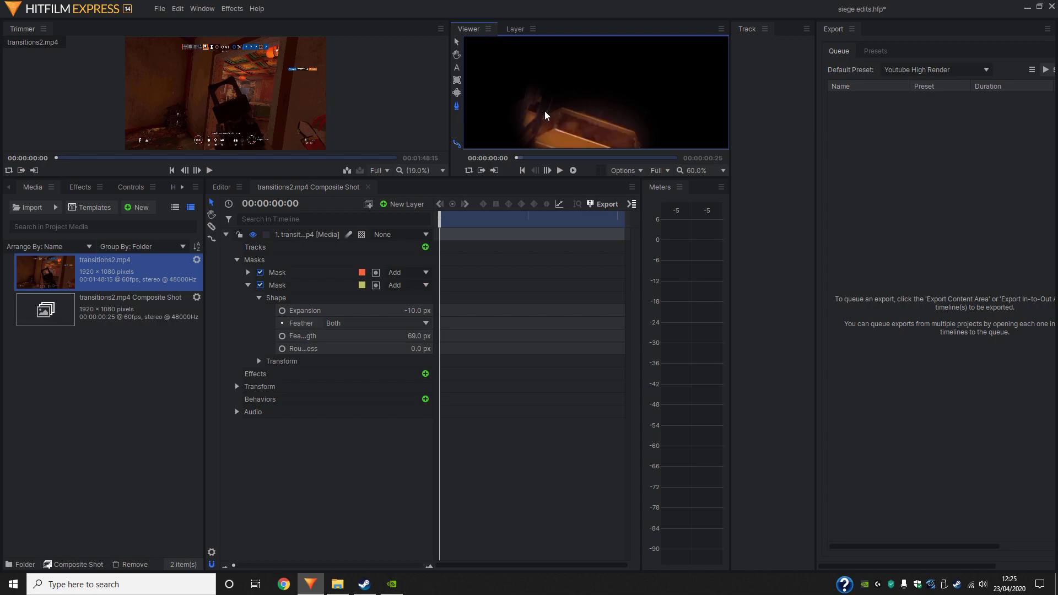
scroll(544, 111, down, 3)
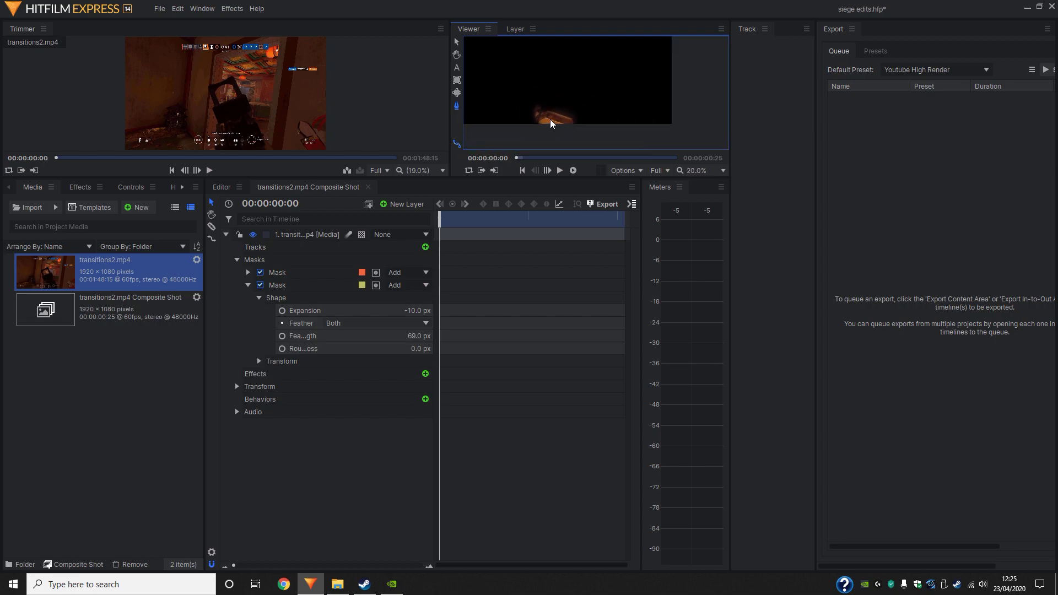
click(456, 42)
scroll(547, 117, up, 2)
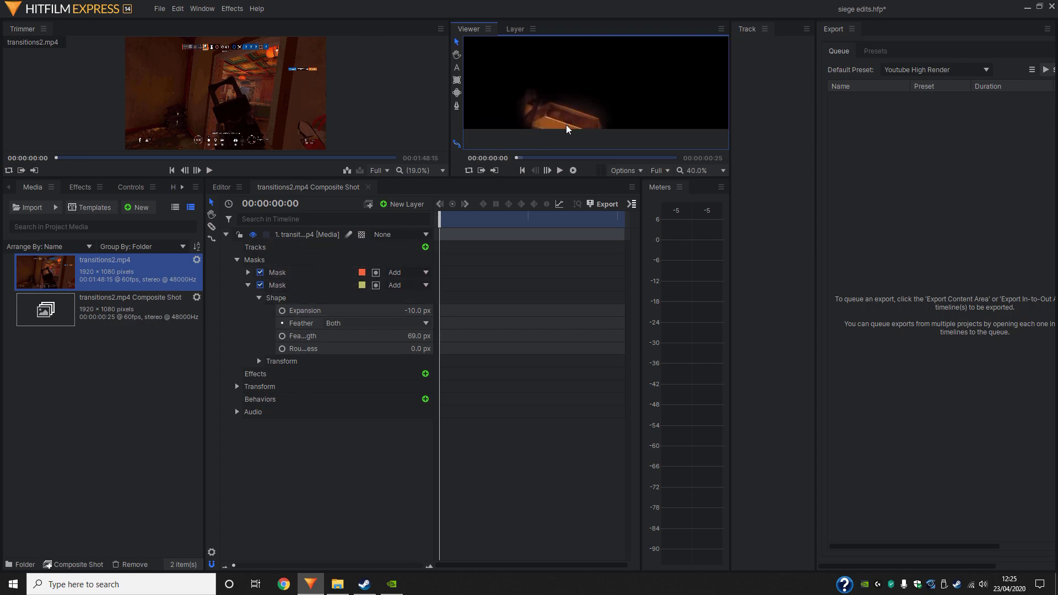
scroll(551, 68, down, 1)
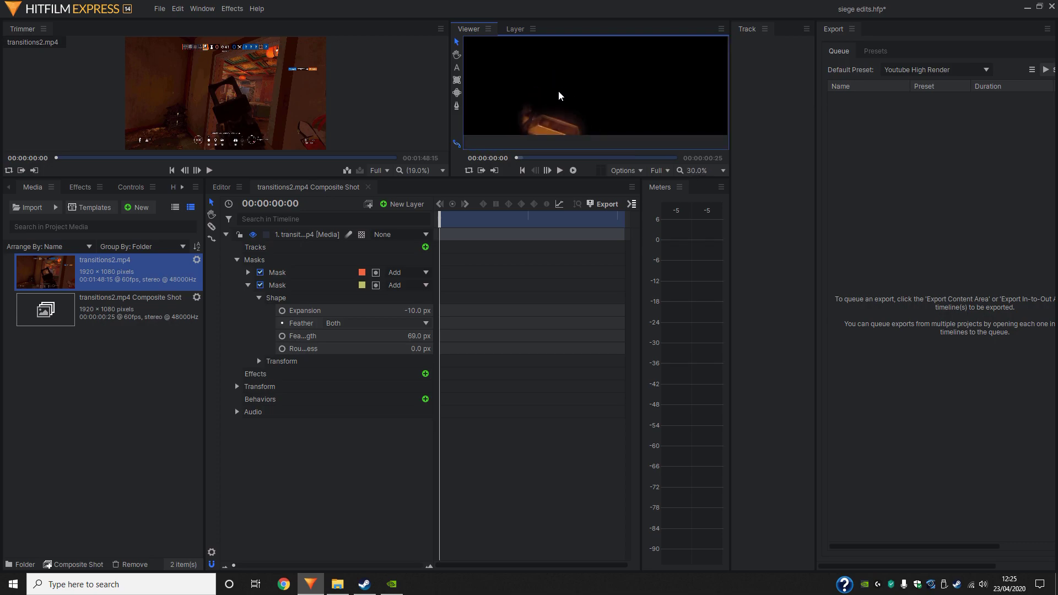
- Add the Glow effect to the masked media layer and show its settings
click(247, 286)
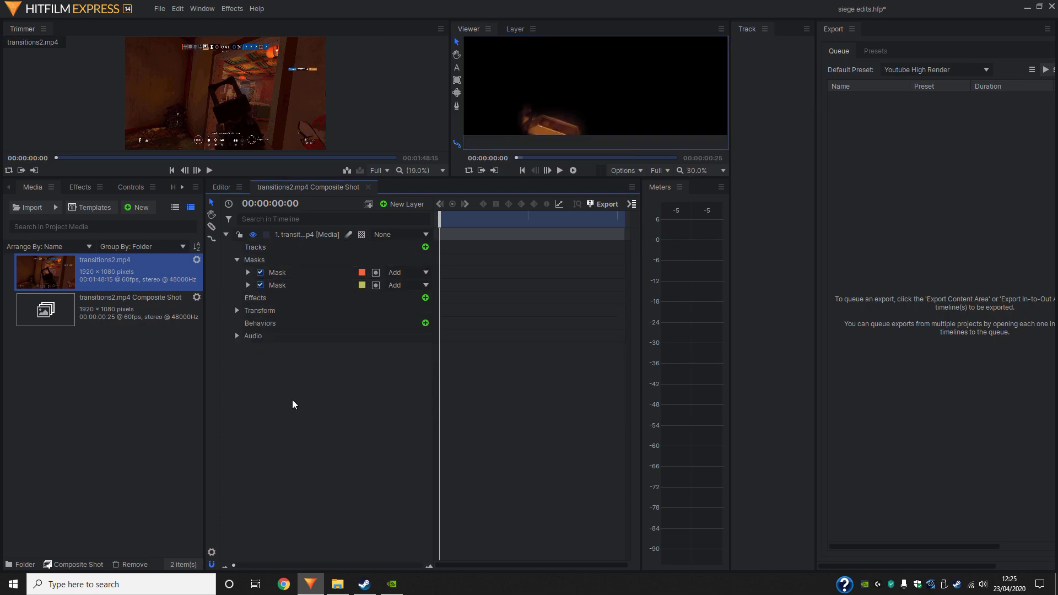
click(425, 298)
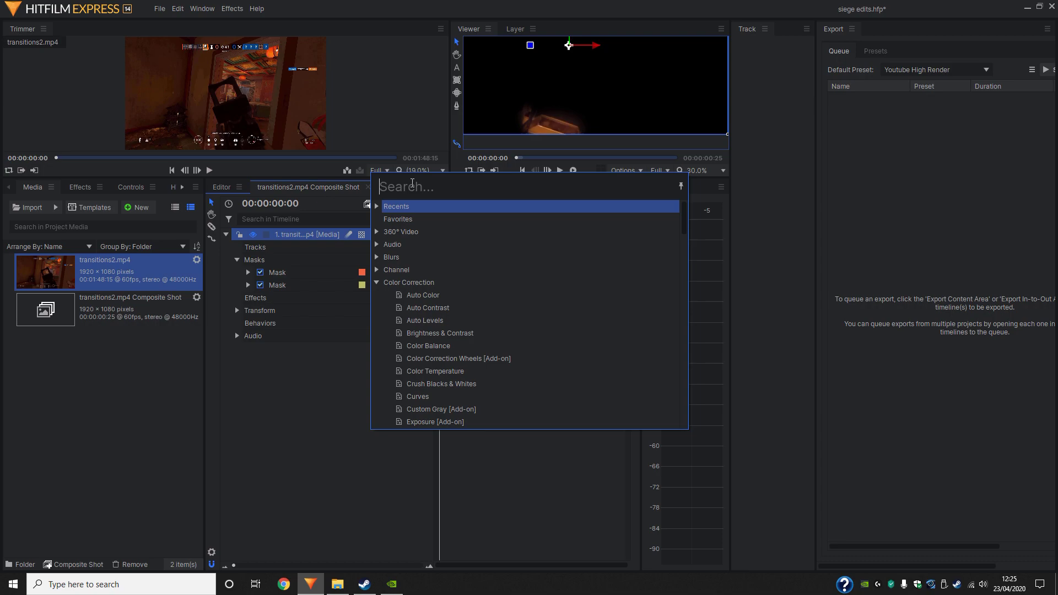
text(glow)
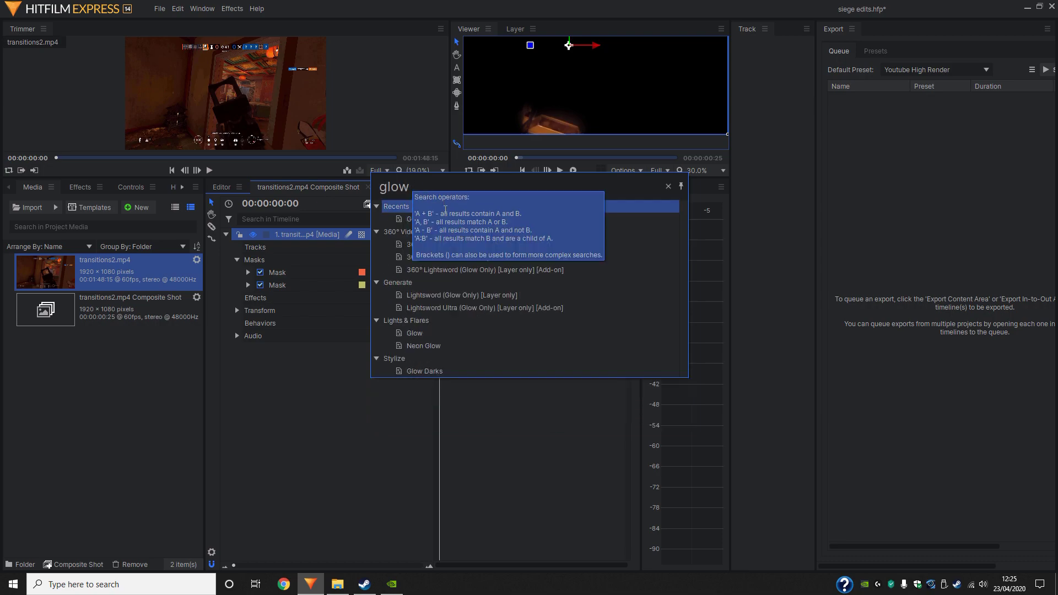
double_click(440, 219)
click(248, 310)
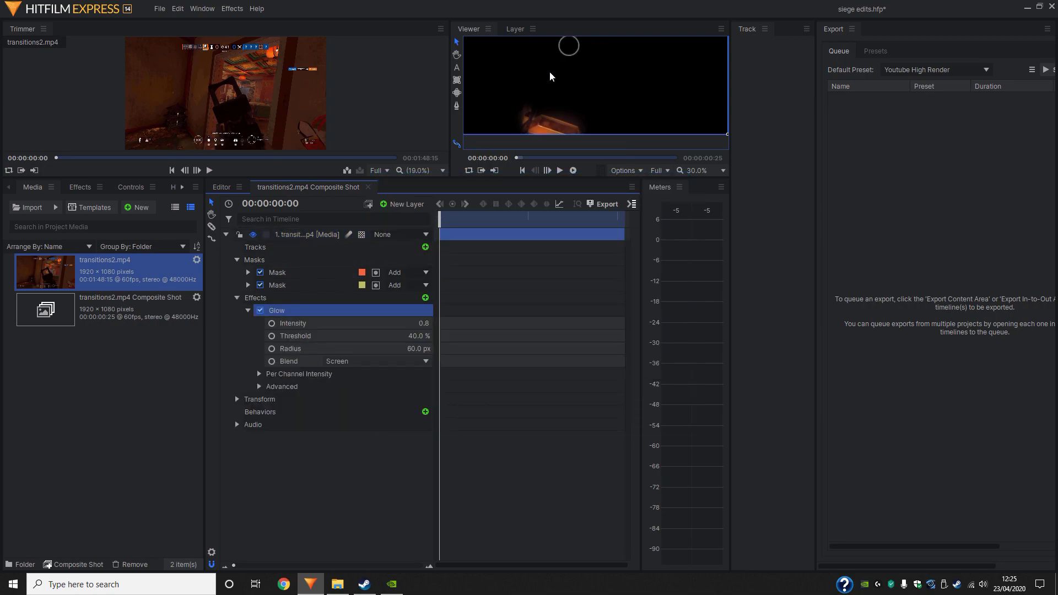
- Set the Glow effect's intensity to 5.0
scroll(570, 131, down, 2)
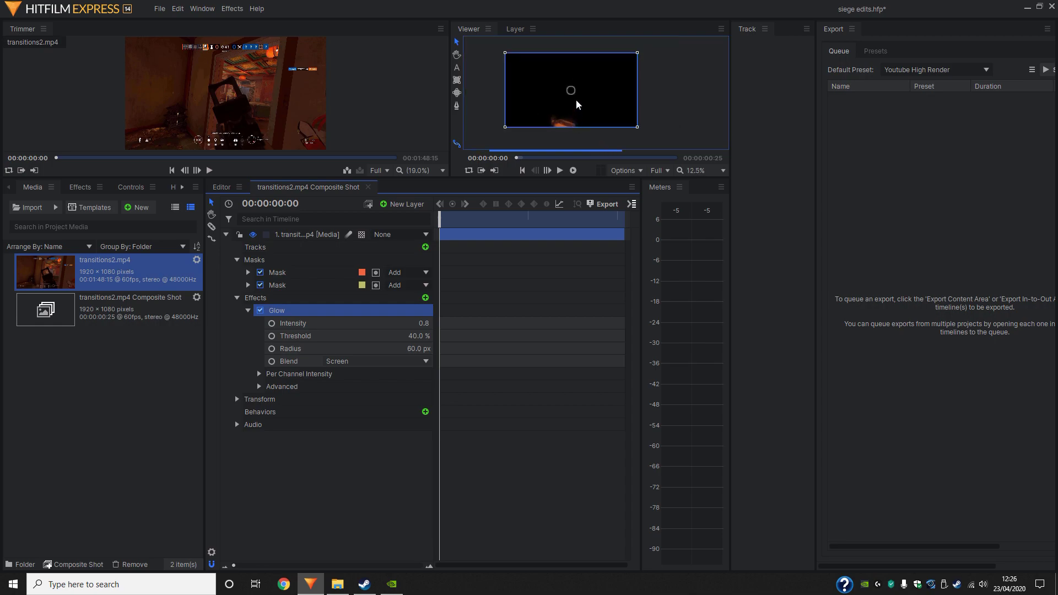
scroll(573, 120, up, 1)
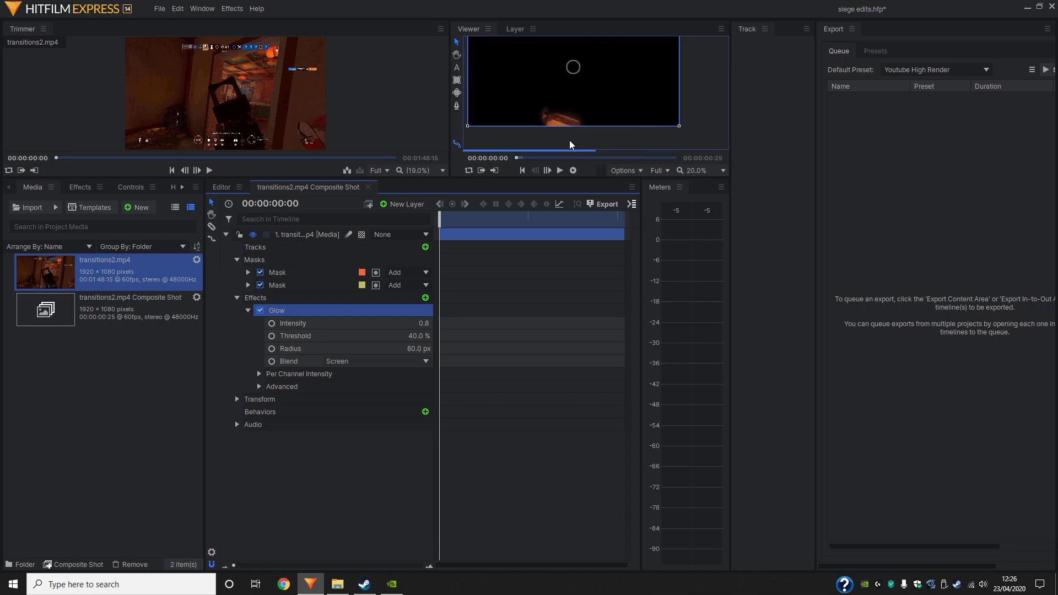
scroll(575, 101, up, 1)
scroll(577, 59, down, 1)
scroll(574, 92, down, 1)
scroll(574, 97, up, 1)
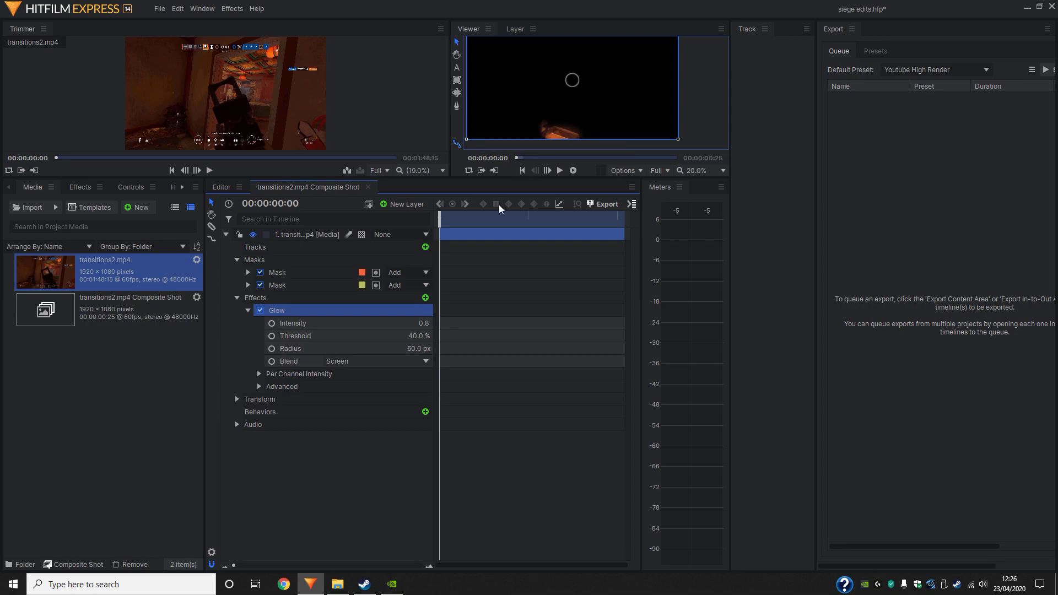
drag(425, 324, 448, 324)
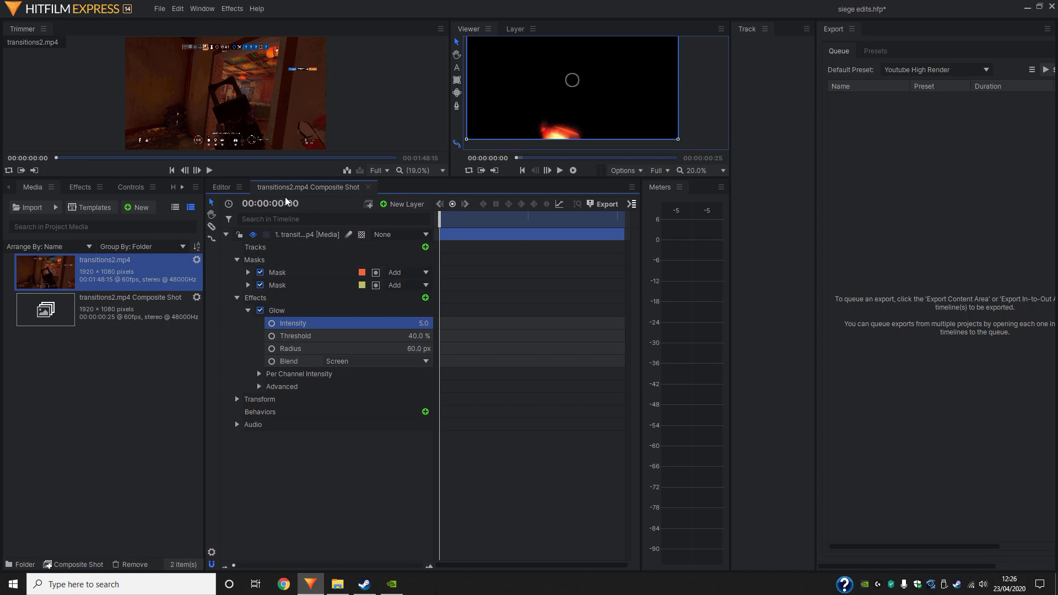
- Review the glowing weapon overlay frame by frame in the main edit, between 00:00:22:16 and 00:00:22:31, stopping at 00:00:22:23
click(220, 186)
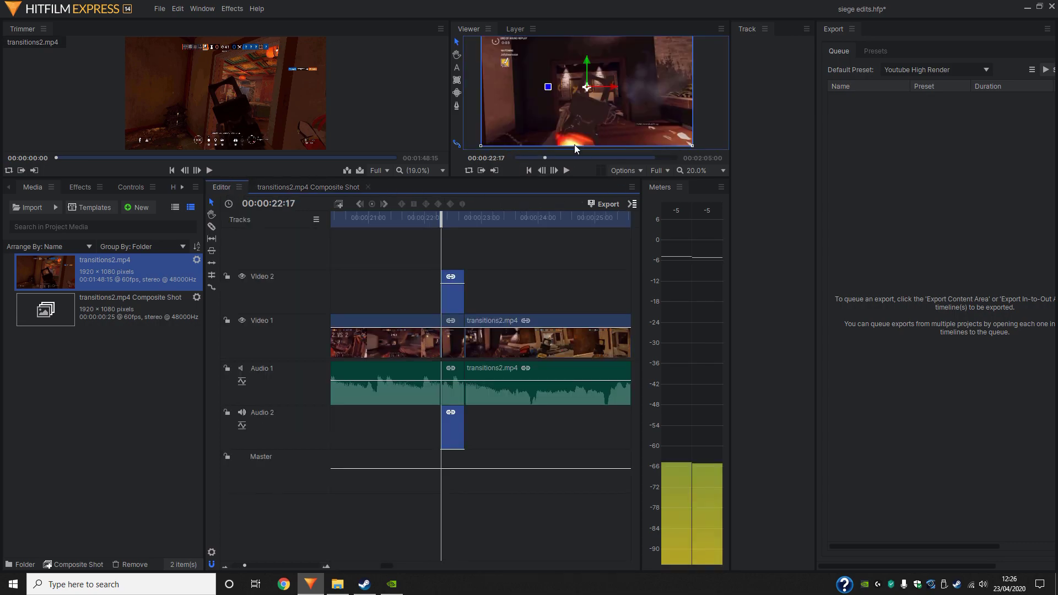
click(553, 174)
click(554, 174)
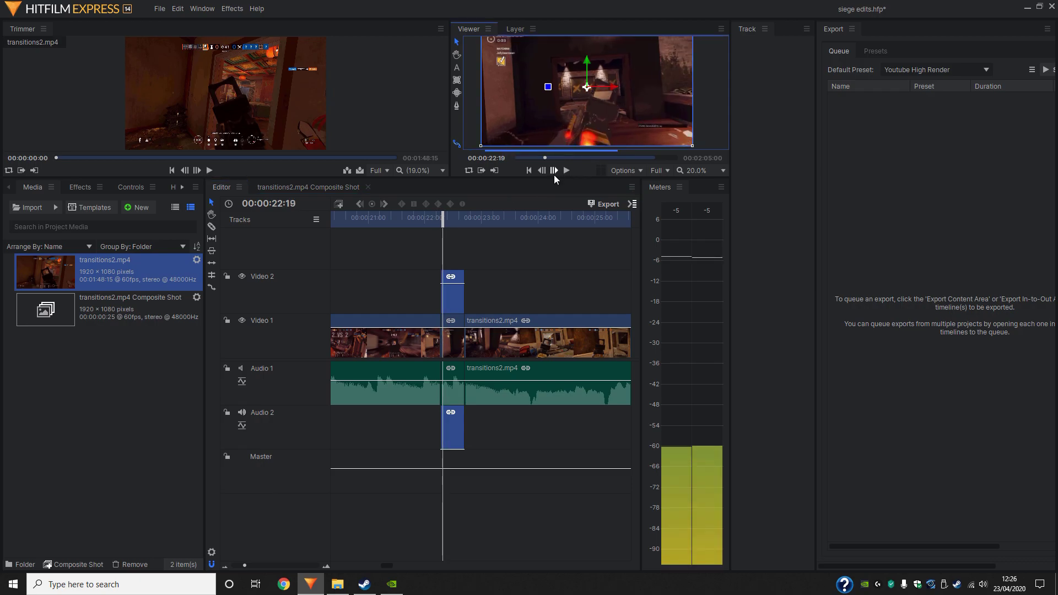
click(553, 174)
click(554, 174)
click(554, 174)
click(553, 174)
click(553, 174)
click(553, 174)
click(554, 174)
click(554, 174)
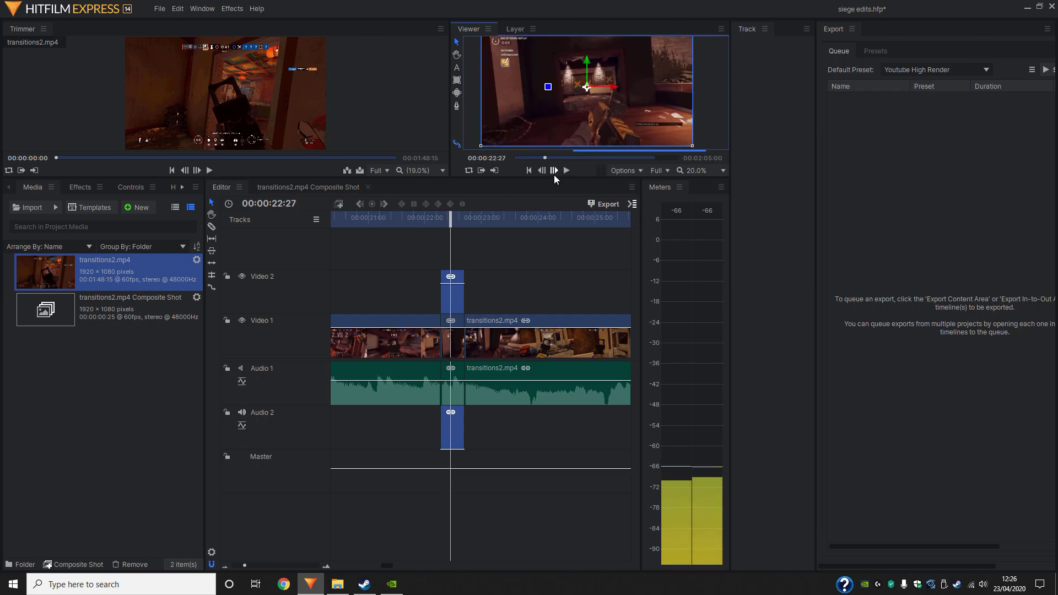
click(554, 174)
click(553, 174)
click(554, 174)
click(554, 174)
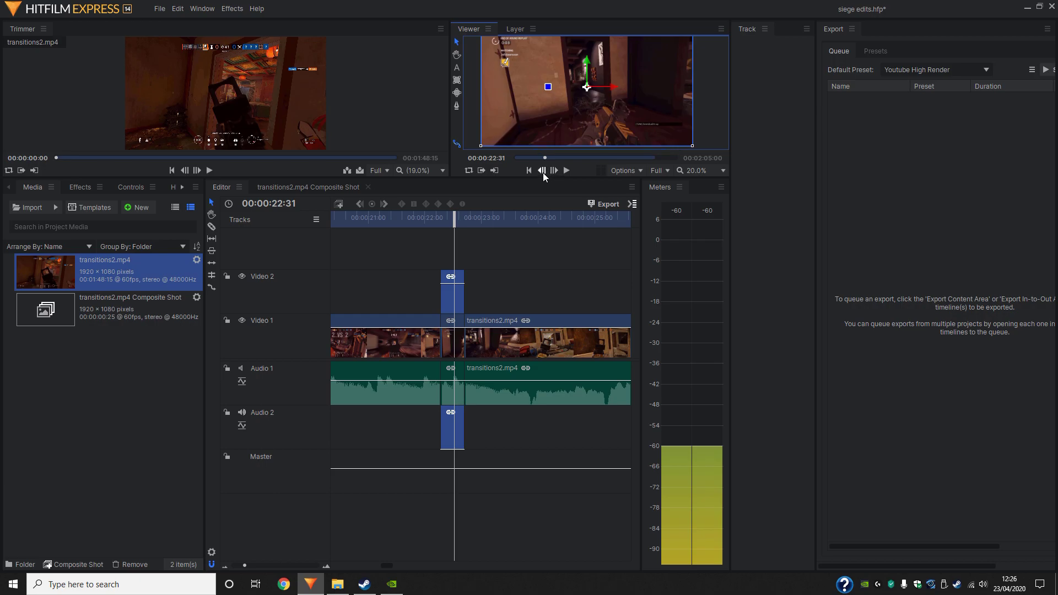
click(542, 173)
click(543, 173)
click(543, 173)
click(543, 173)
click(542, 173)
click(543, 173)
click(543, 173)
click(543, 172)
click(543, 172)
click(543, 172)
click(542, 172)
click(543, 171)
click(543, 172)
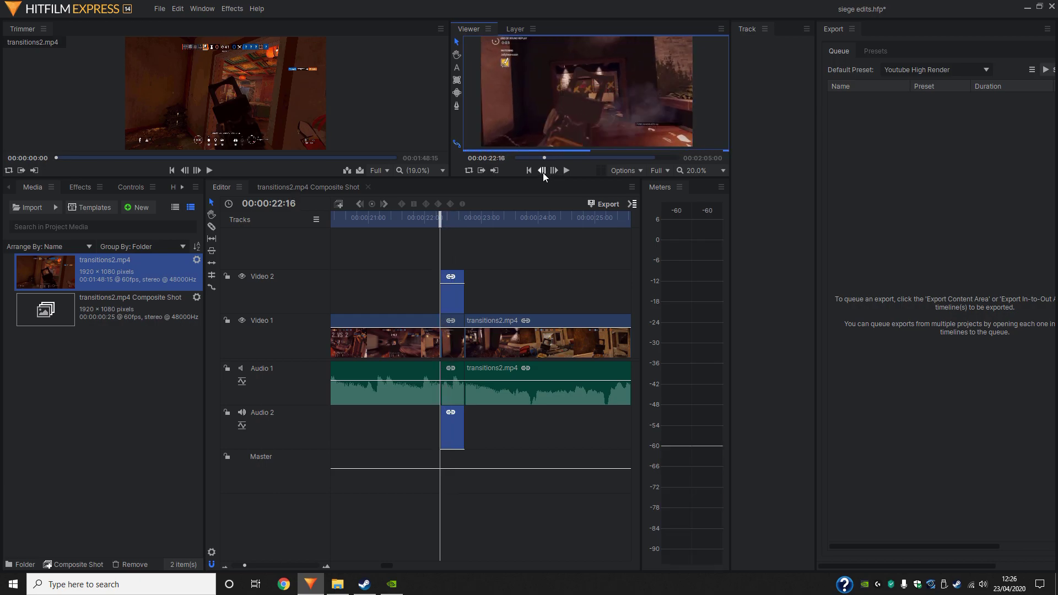
click(543, 171)
click(542, 172)
click(553, 172)
click(553, 172)
click(553, 172)
click(553, 172)
click(553, 172)
click(553, 172)
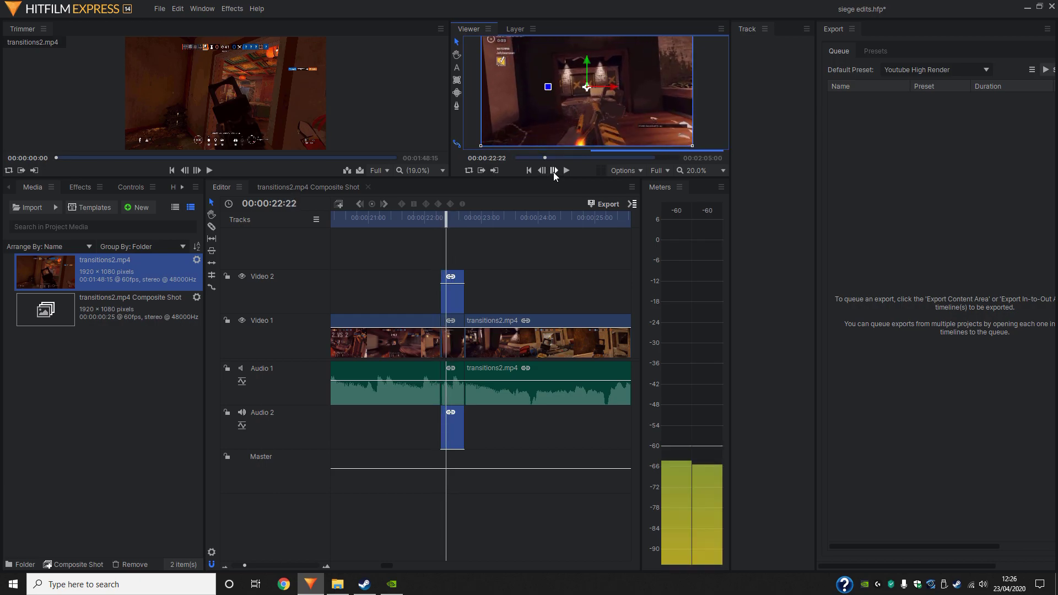
click(553, 172)
click(553, 172)
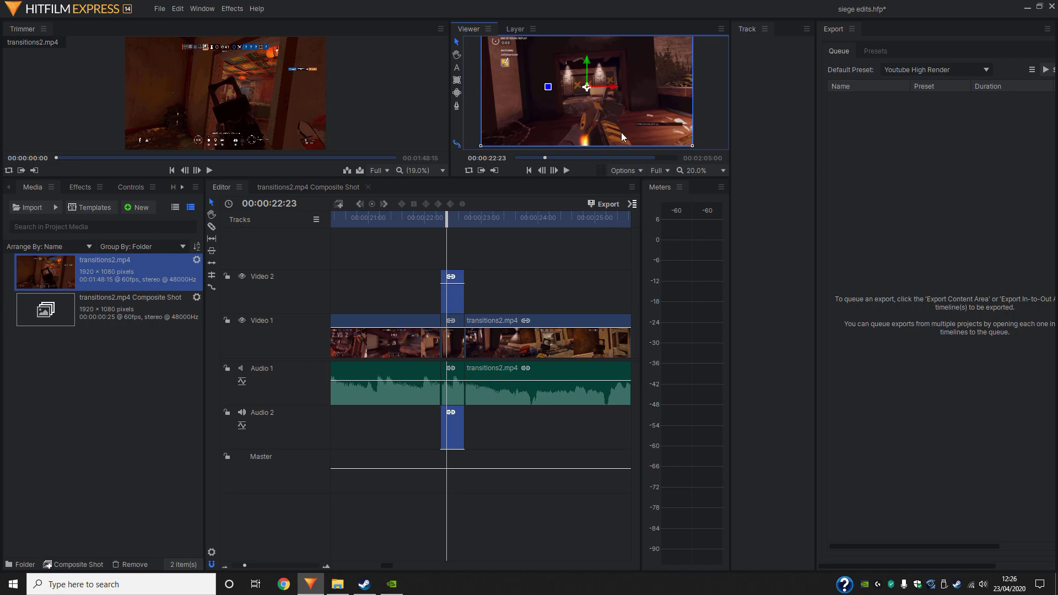
- Reopen the composite shot from its Video 2 clip and turn off the Glow effect
double_click(454, 300)
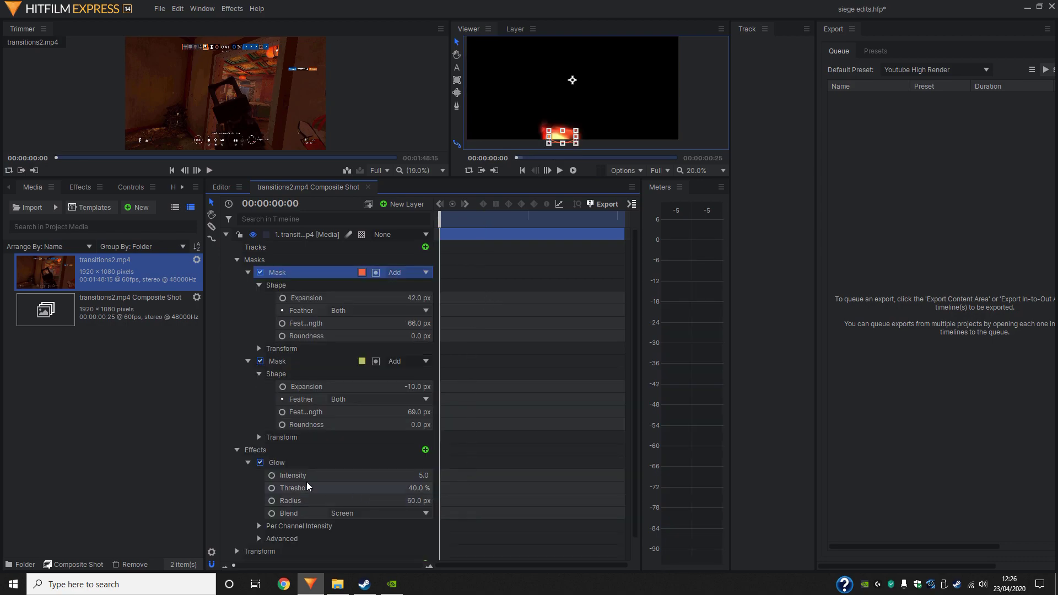
click(260, 463)
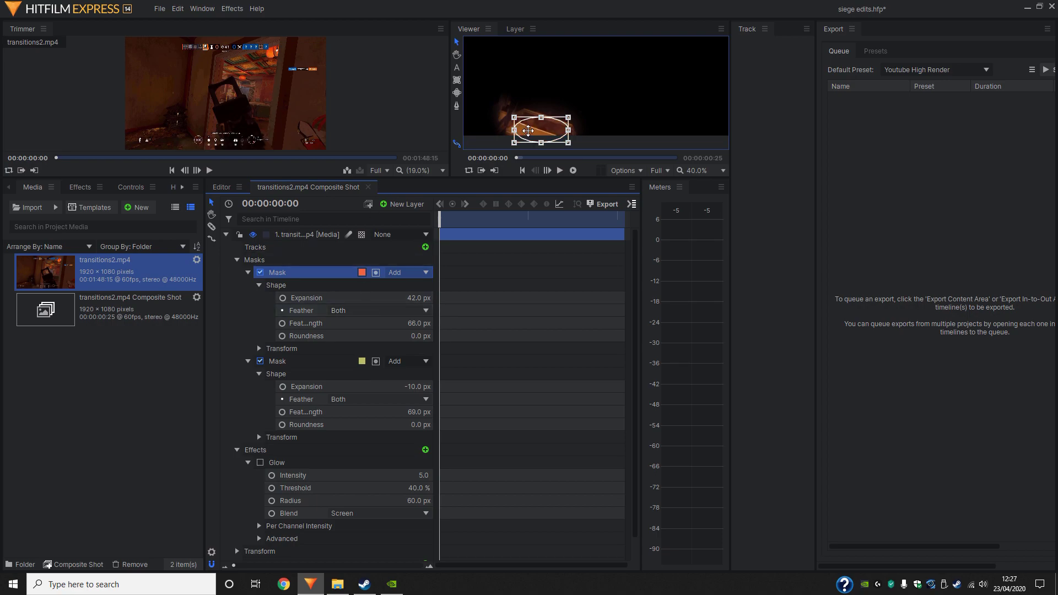
key(ctrl+s)
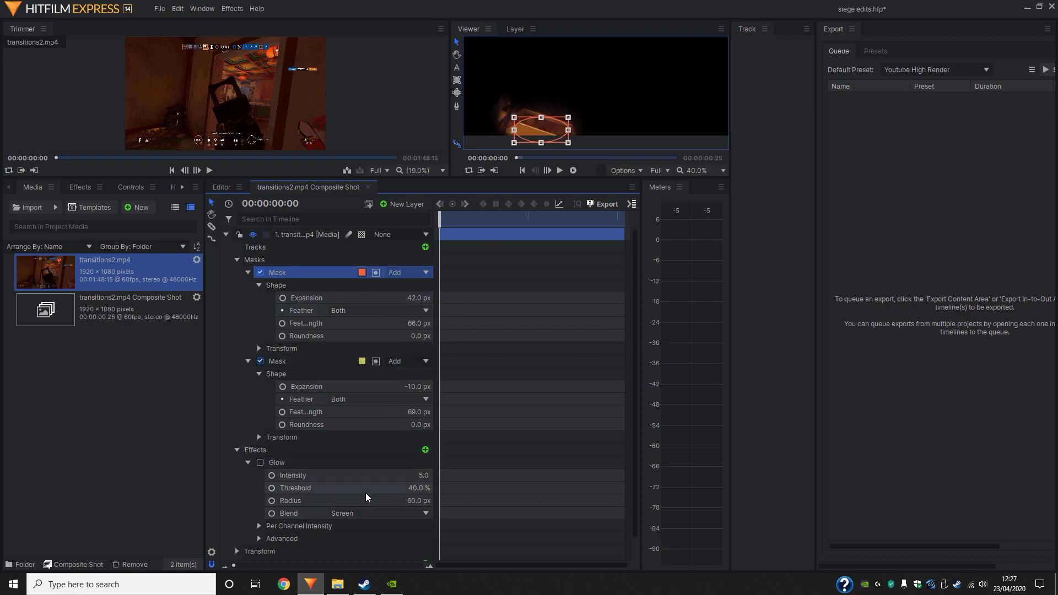
- Show both masks' Transform properties and enable keyframing for the first mask's Scale and Position at 00:00:00:00
click(259, 349)
click(259, 285)
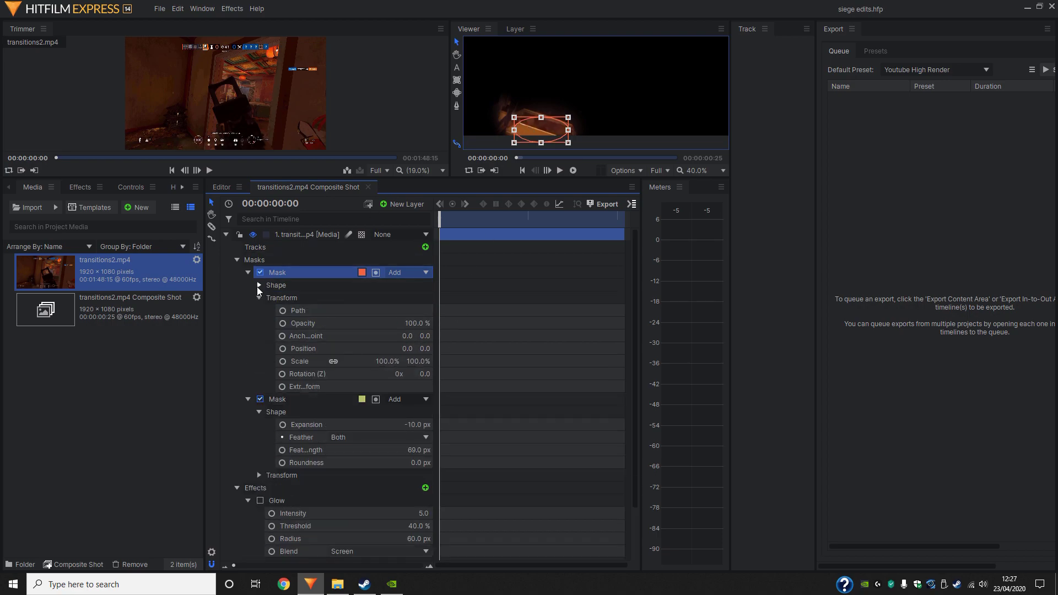
click(260, 412)
click(258, 425)
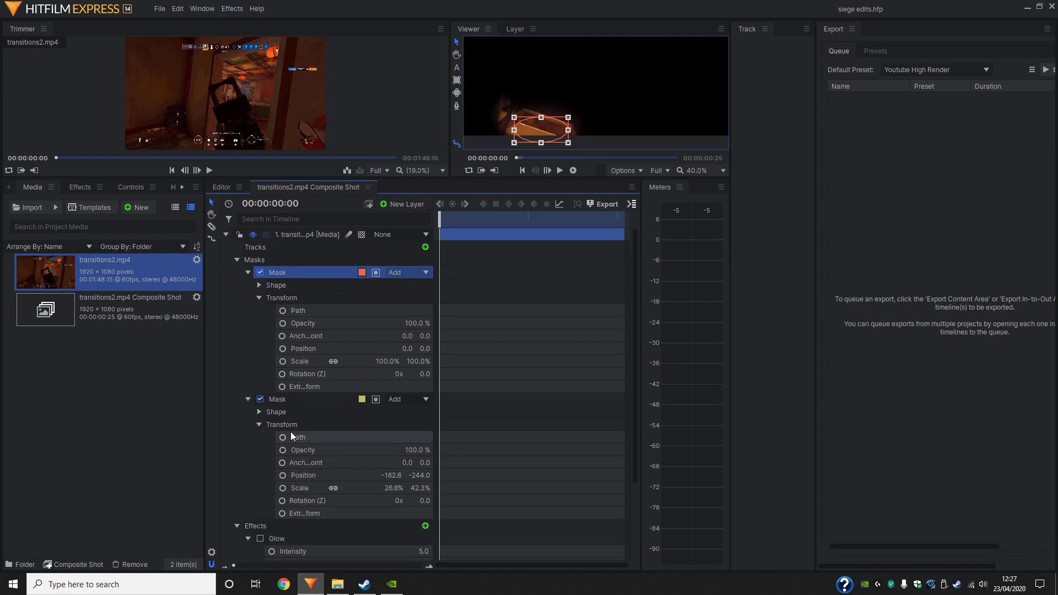
click(283, 361)
click(282, 348)
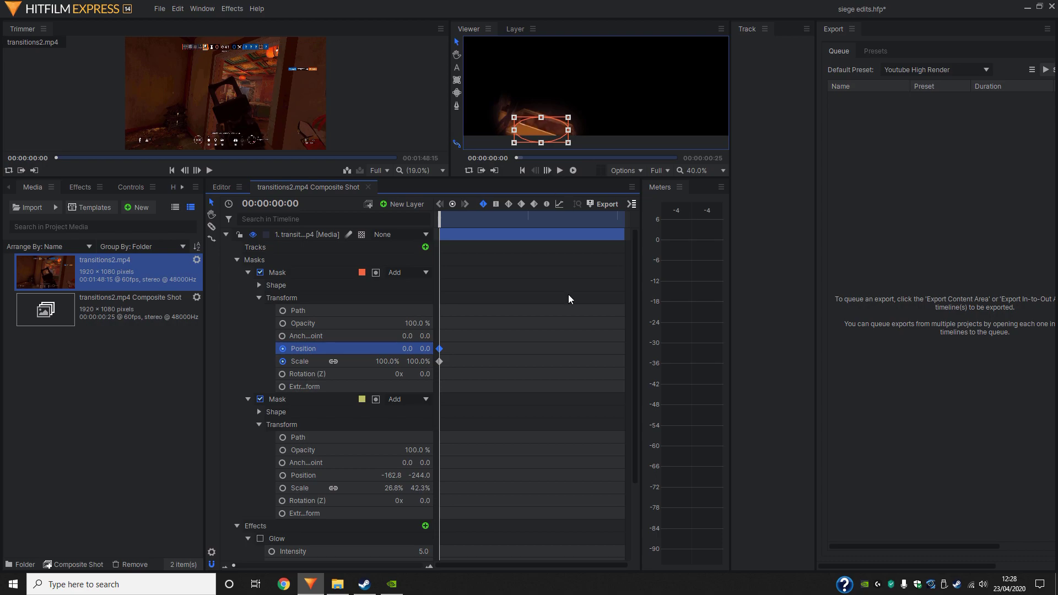
- Preview the weapon's movement over the opening frames and save the project
key(space)
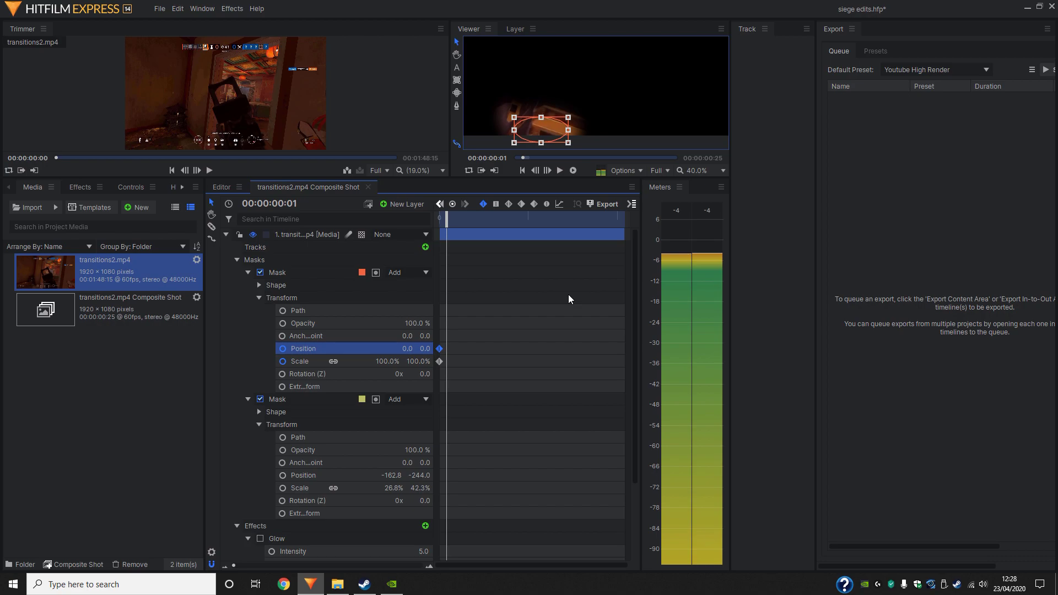
key(space)
key(space)
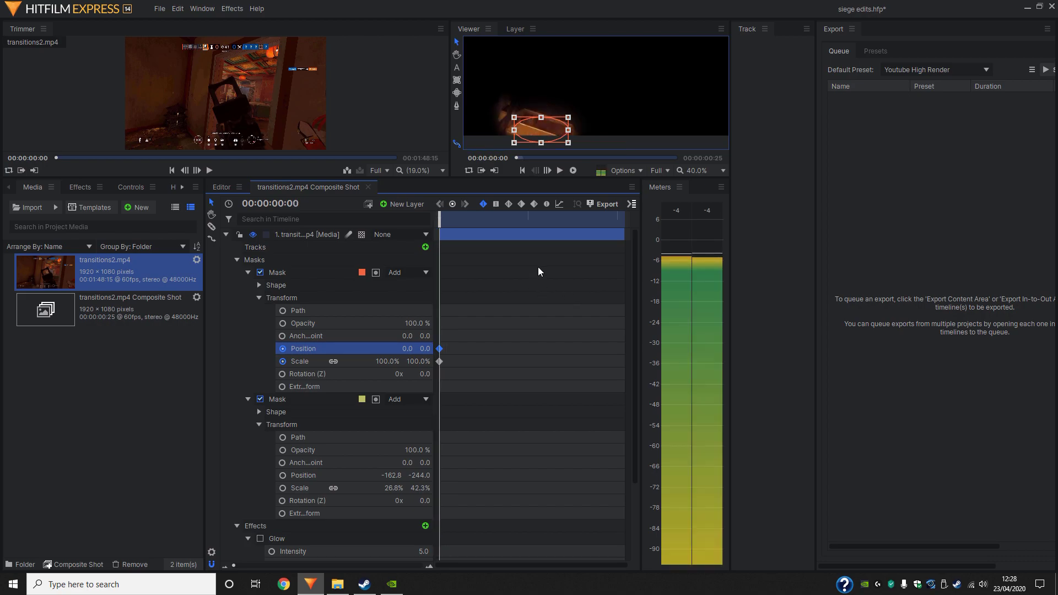
key(space)
key(ctrl+s)
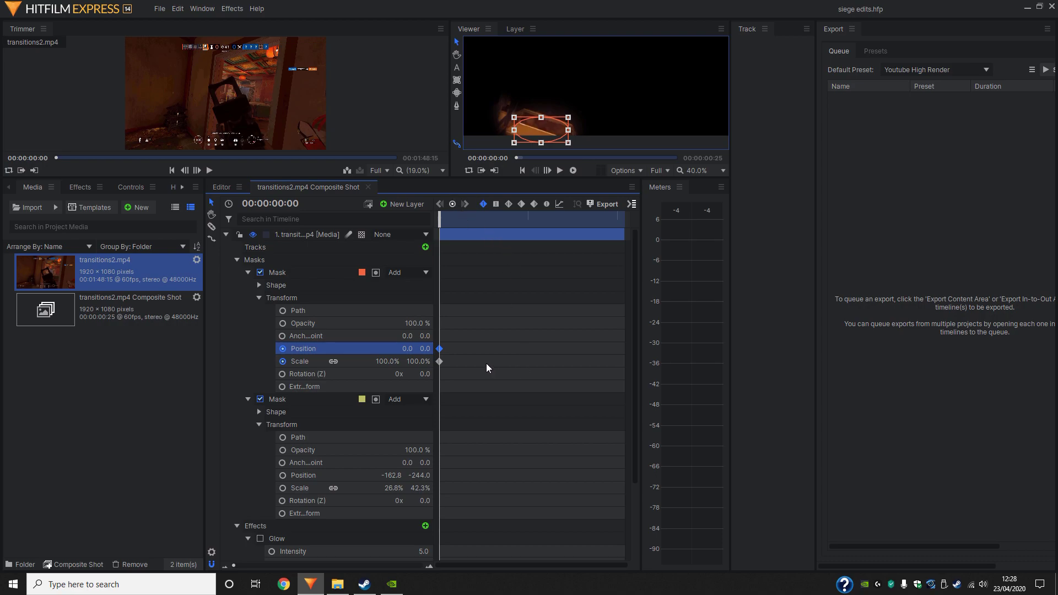
- Move the first mask onto the weapon at 00:00:00:01, keyframing its position at about 82.5, 47.5
key(space)
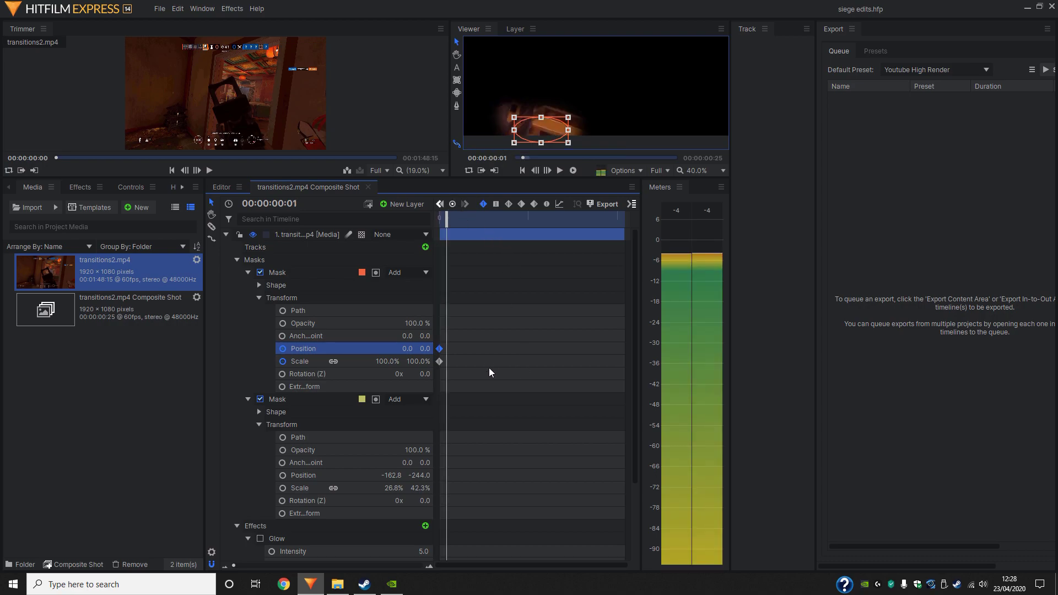
key(space)
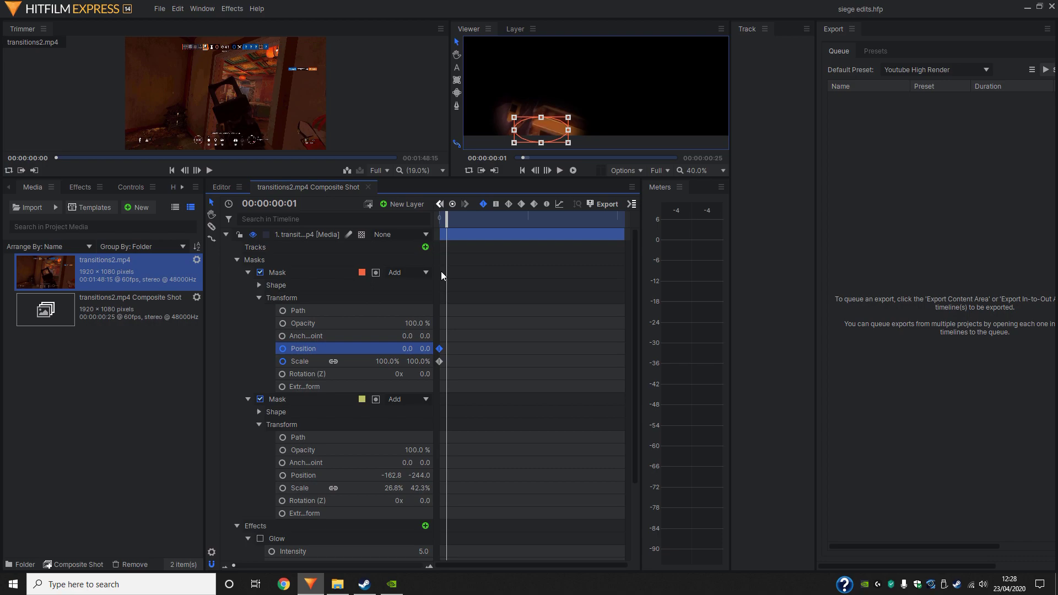
drag(553, 131, 572, 122)
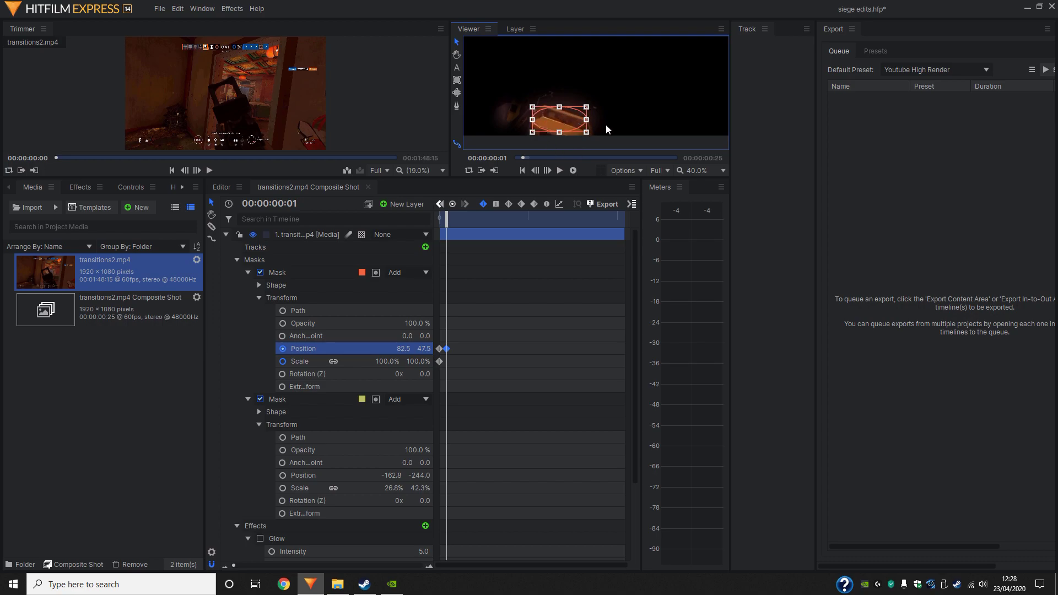
- Follow the weapon frame by frame with the first mask, keyframing its position through 00:00:00:24, ending at about 590.0, 100.0
key(.)
mouse_move(571, 124)
mouse_down()
mouse_move(639, 102)
mouse_move(669, 119)
mouse_move(683, 107)
mouse_up()
key(.)
key(.)
key(.)
key(.)
key(.)
key(Right)
key(Right)
key(Right)
key(Right)
key(Right)
key(Right)
key(Right)
key(Right)
key(Right)
key(Right)
key(Right)
key(Right)
key(Right)
key(Right)
key(Right)
key(Right)
key(Right)
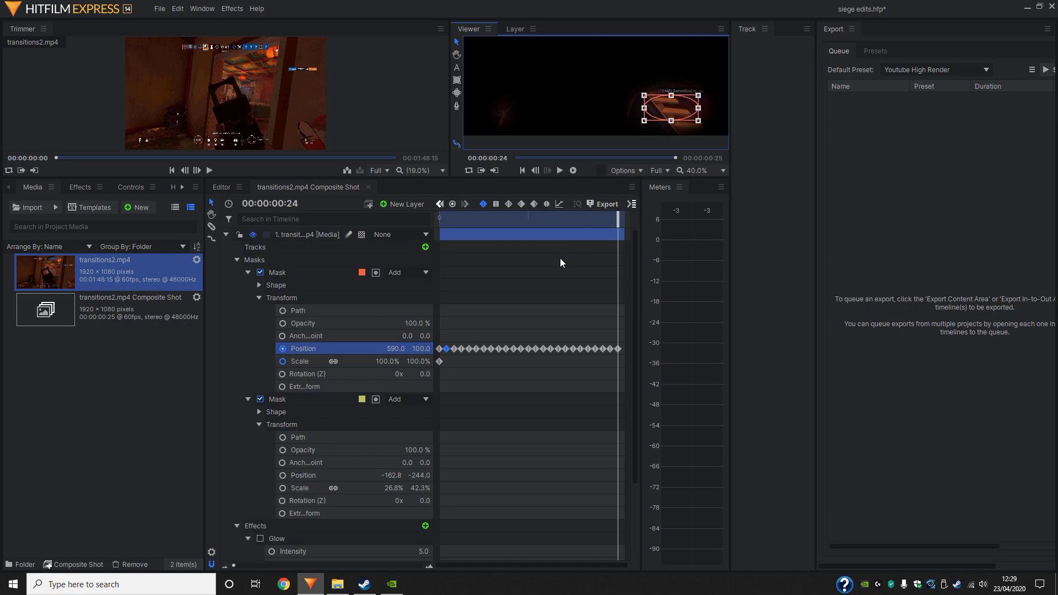
- Collapse the first mask and enable keyframing for the second mask's Scale and Position at 00:00:00:00
click(533, 273)
drag(616, 220, 437, 220)
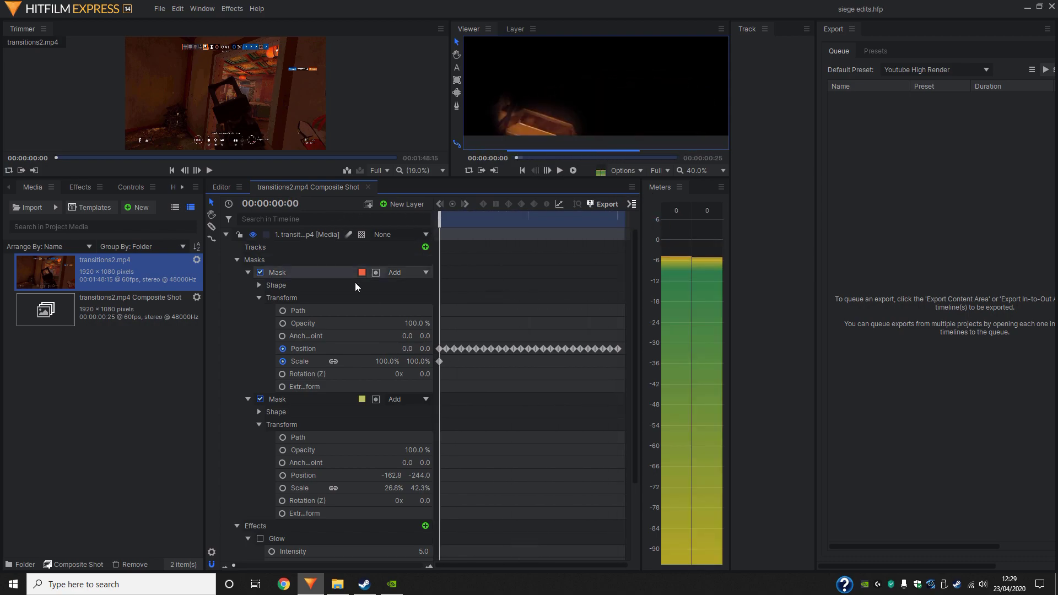
click(245, 273)
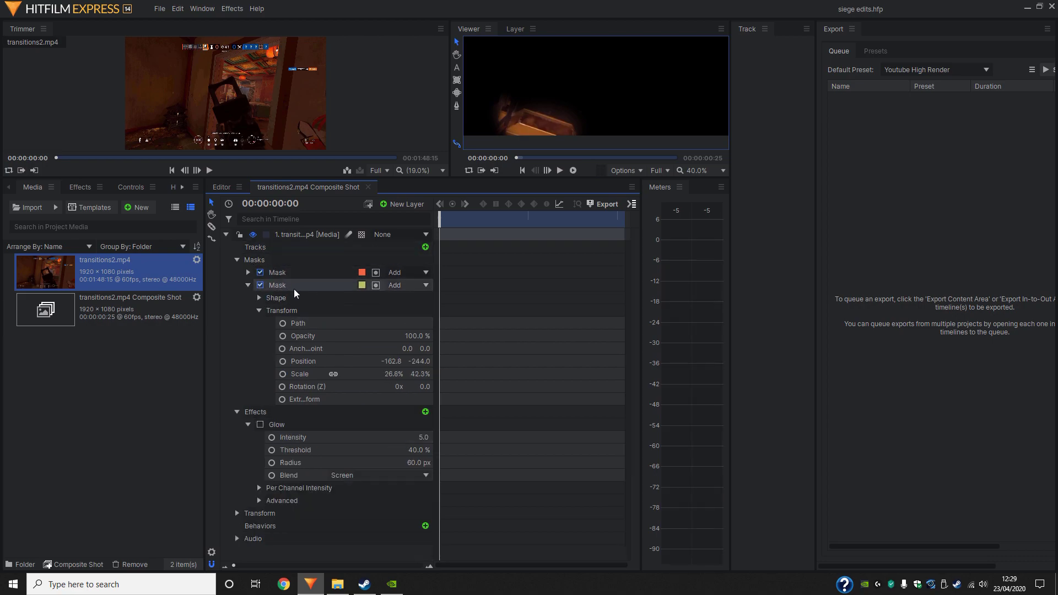
click(283, 374)
click(283, 362)
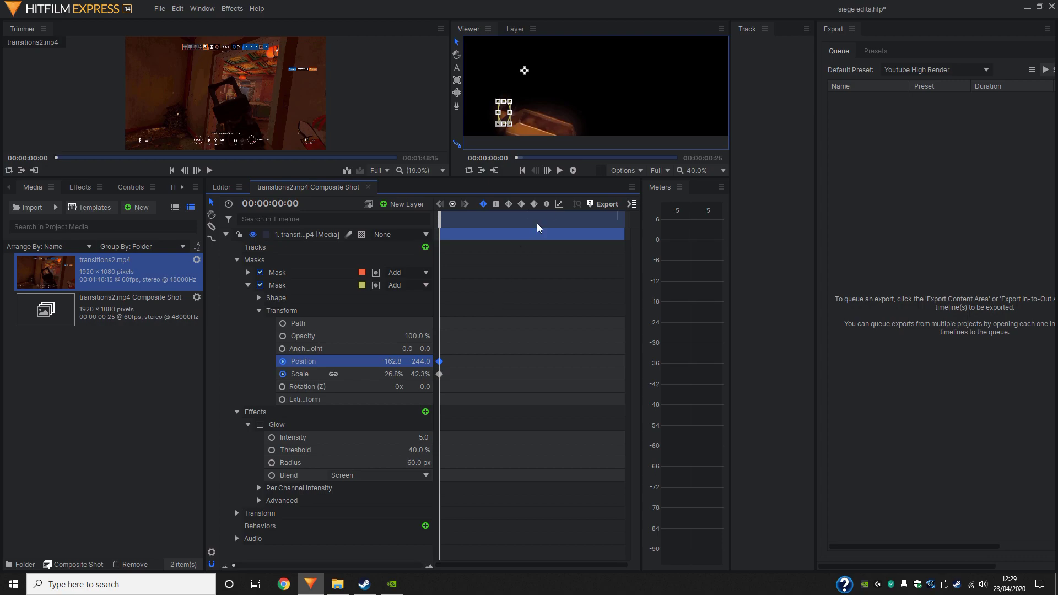
- Compare the first two frames and move the second mask at 00:00:00:01 to about -107.8, -200.0 to follow its subject
click(547, 171)
click(535, 173)
click(548, 171)
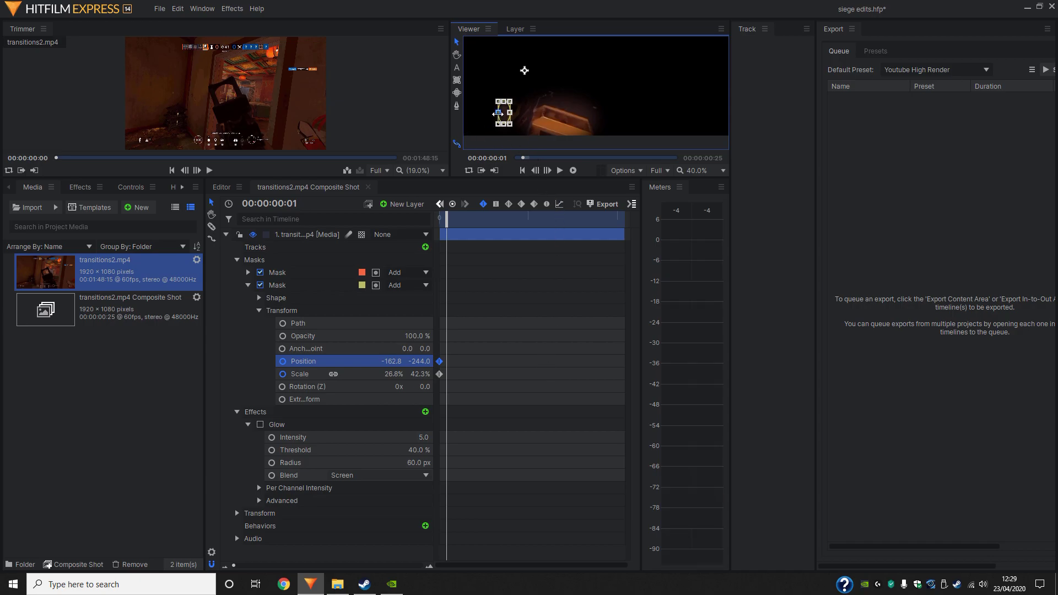
click(535, 171)
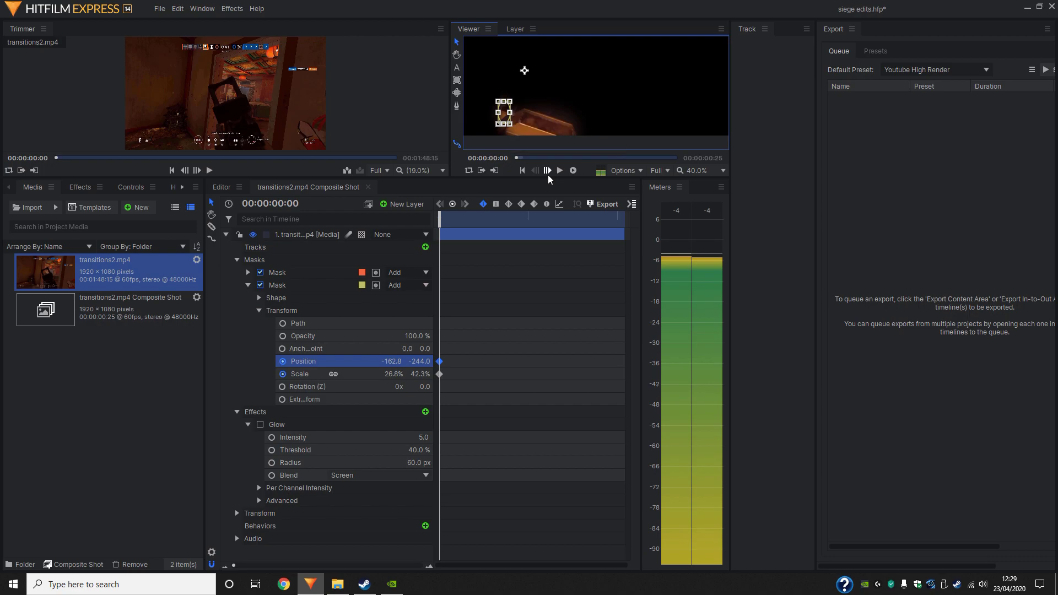
click(546, 171)
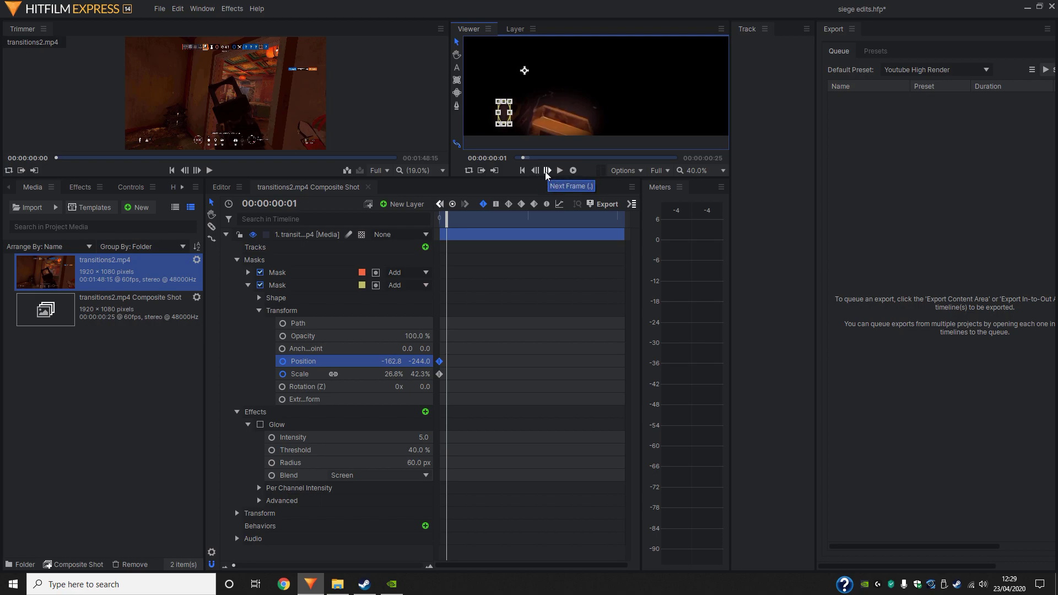
key(comma)
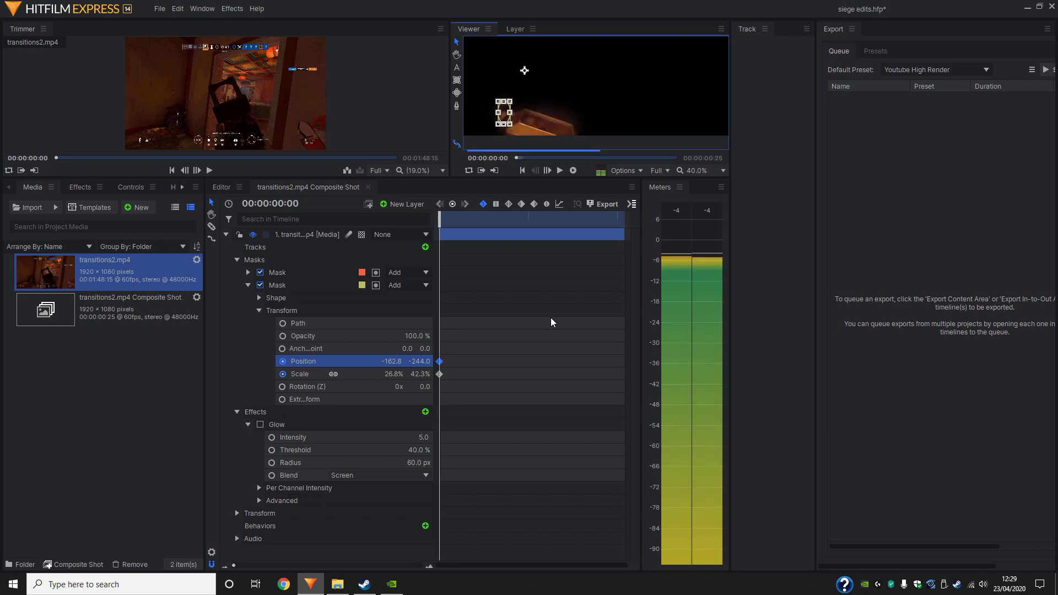
key(period)
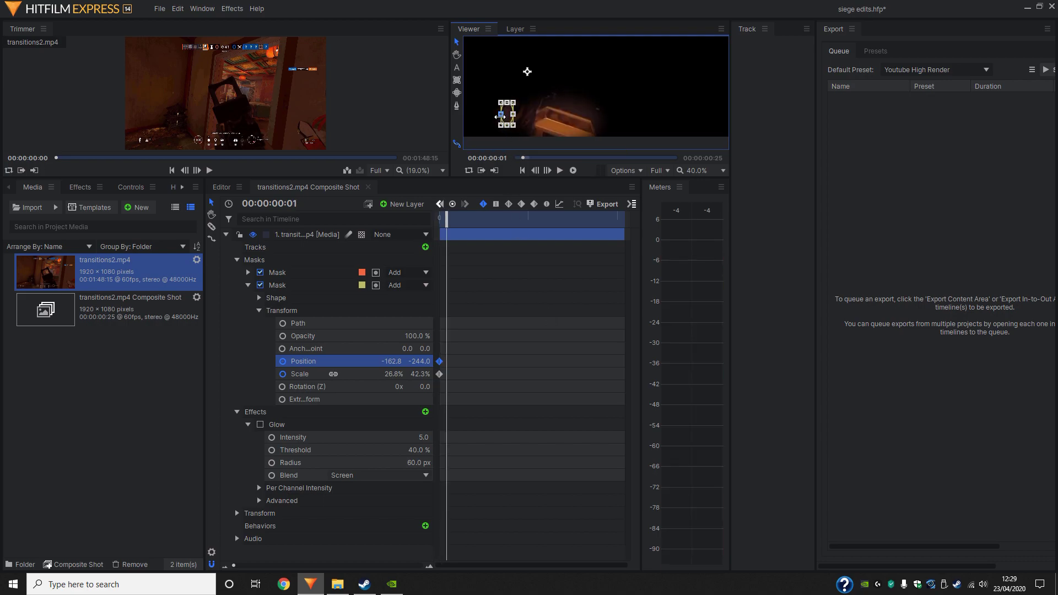
scroll(512, 118, up, 4)
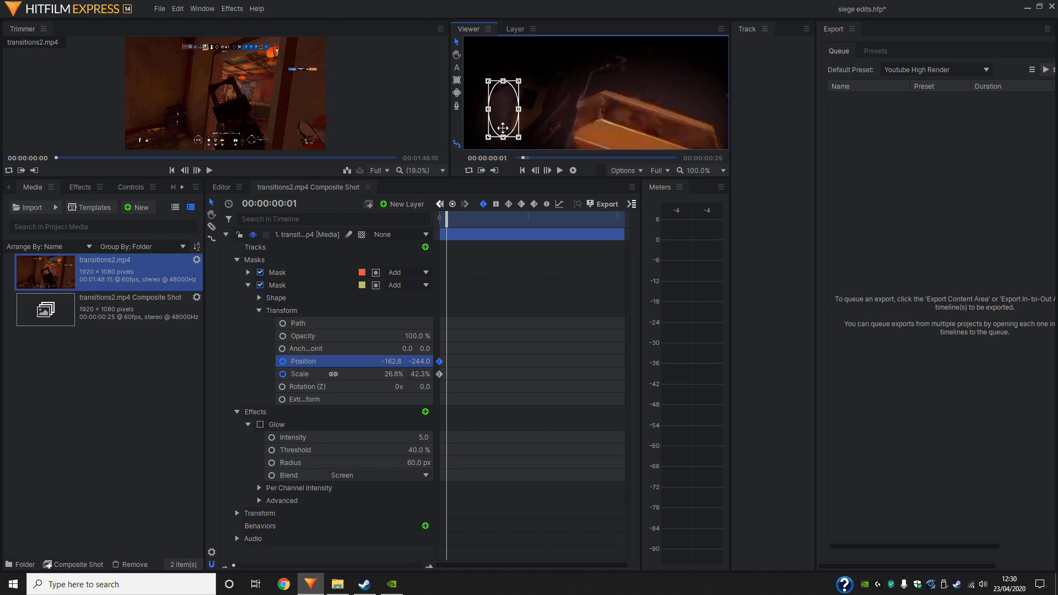
drag(515, 128, 545, 104)
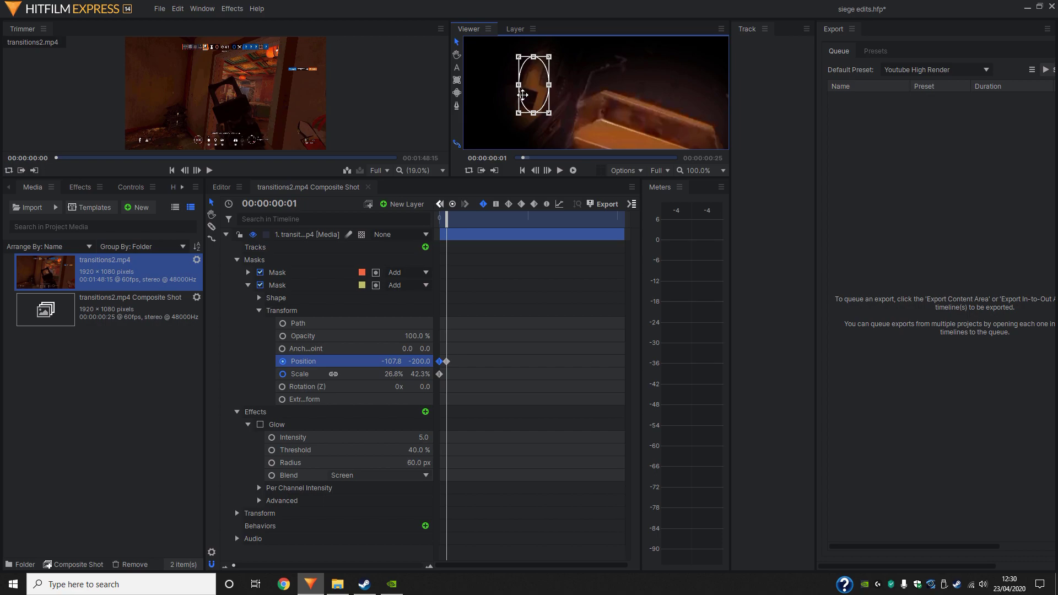
- Keyframe the second mask's position at 00:00:00:02 at about -62.1, -168.6 and advance one frame
scroll(547, 85, down, 2)
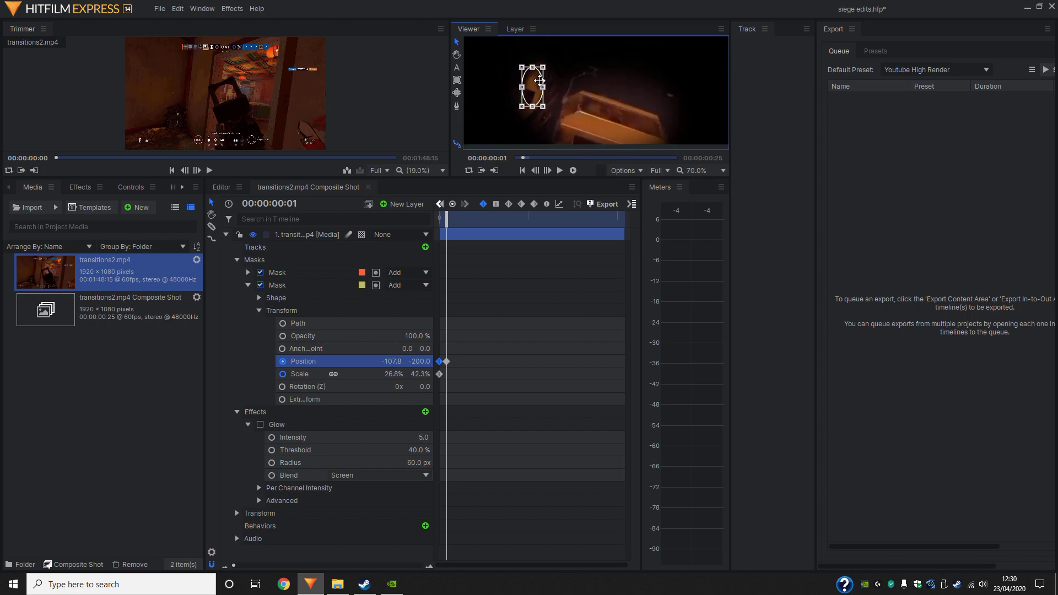
key(Right)
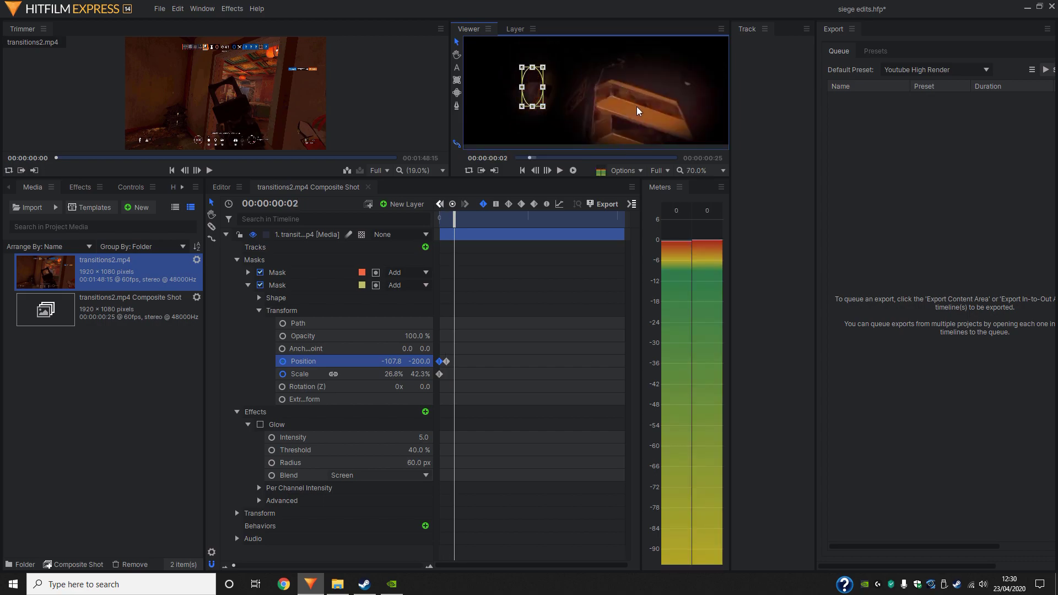
mouse_move(541, 94)
mouse_down()
mouse_move(607, 73)
mouse_move(558, 83)
mouse_up()
key(Right)
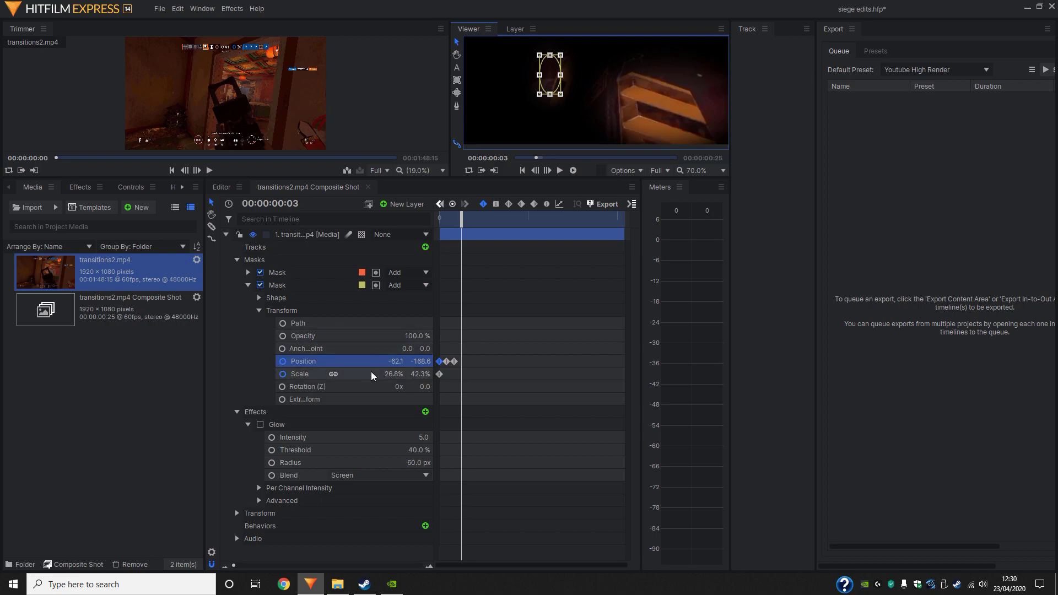
- Try the second mask's opacity at 75% and 53%, and restore it to 100%
drag(467, 220, 439, 221)
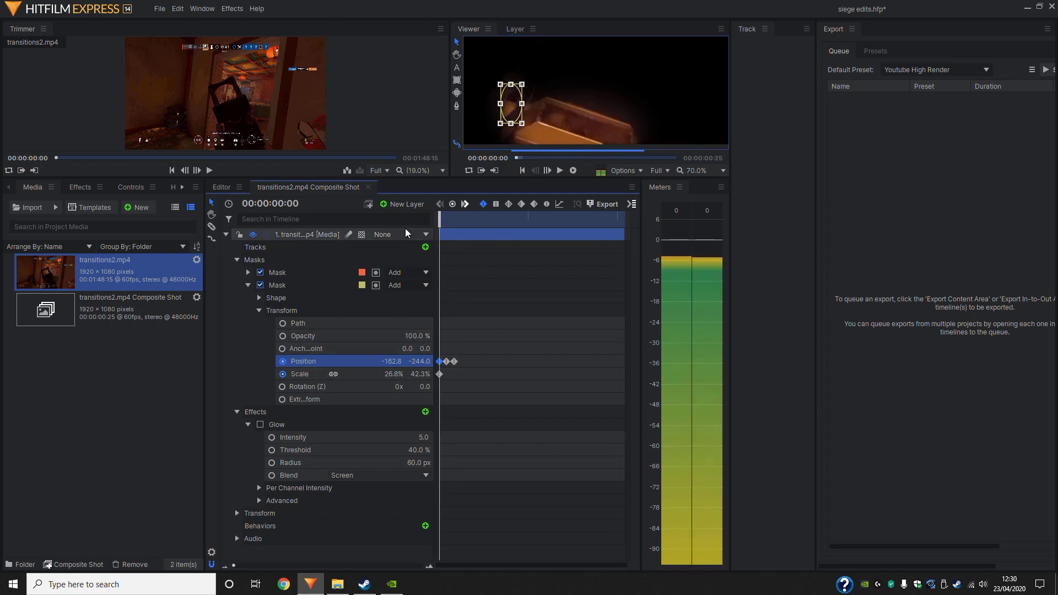
click(318, 336)
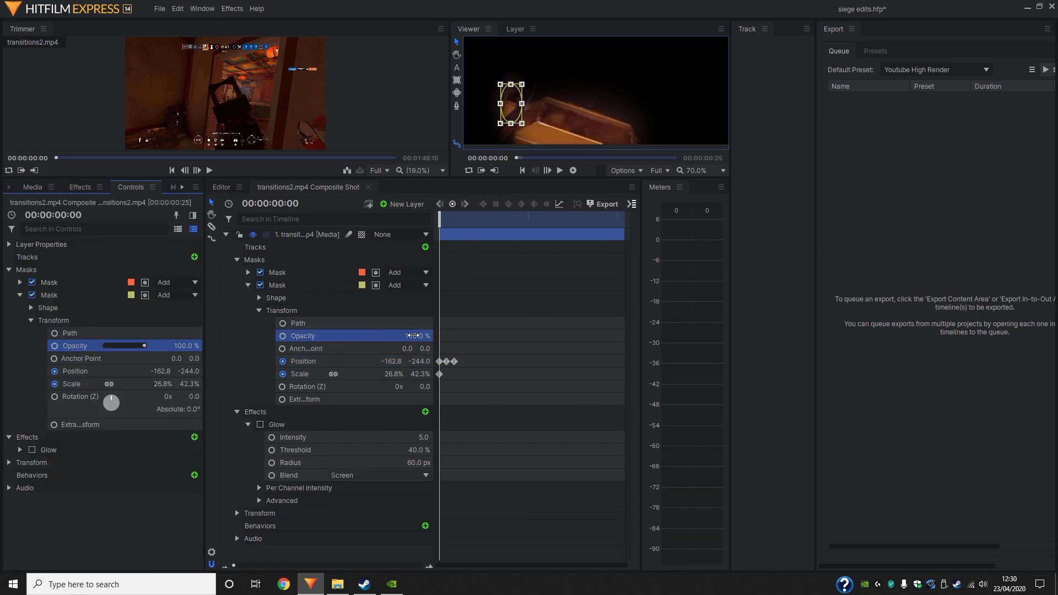
drag(413, 336, 399, 336)
drag(438, 226, 454, 224)
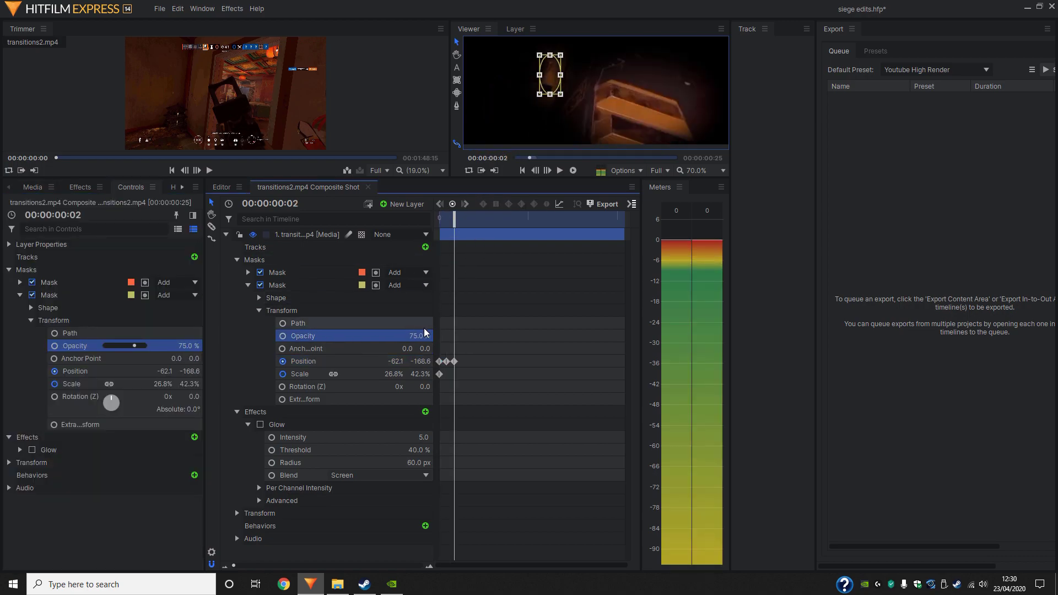
drag(427, 336, 418, 335)
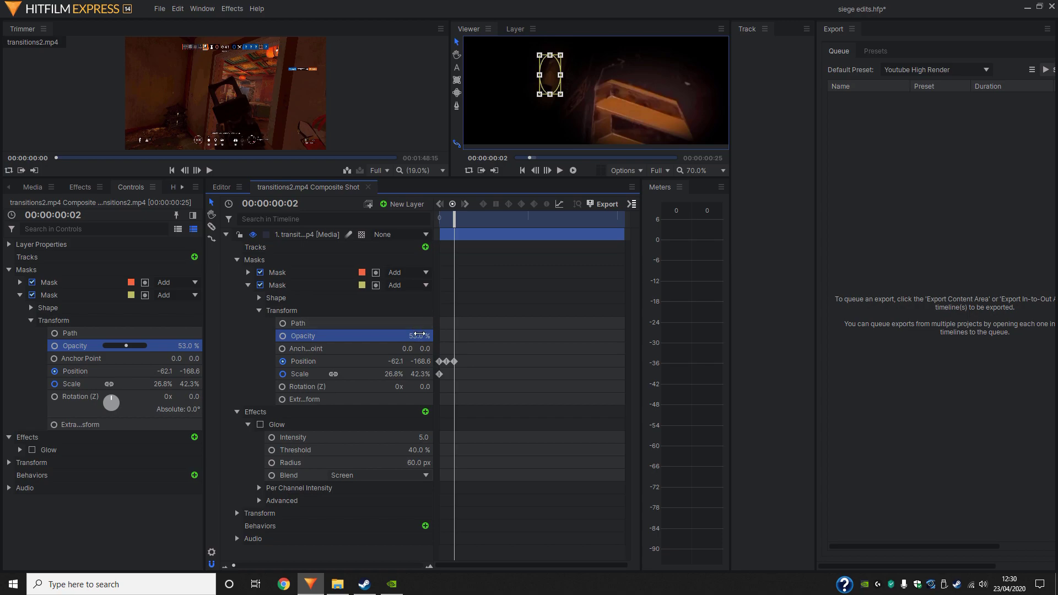
click(417, 335)
text(100)
key(Return)
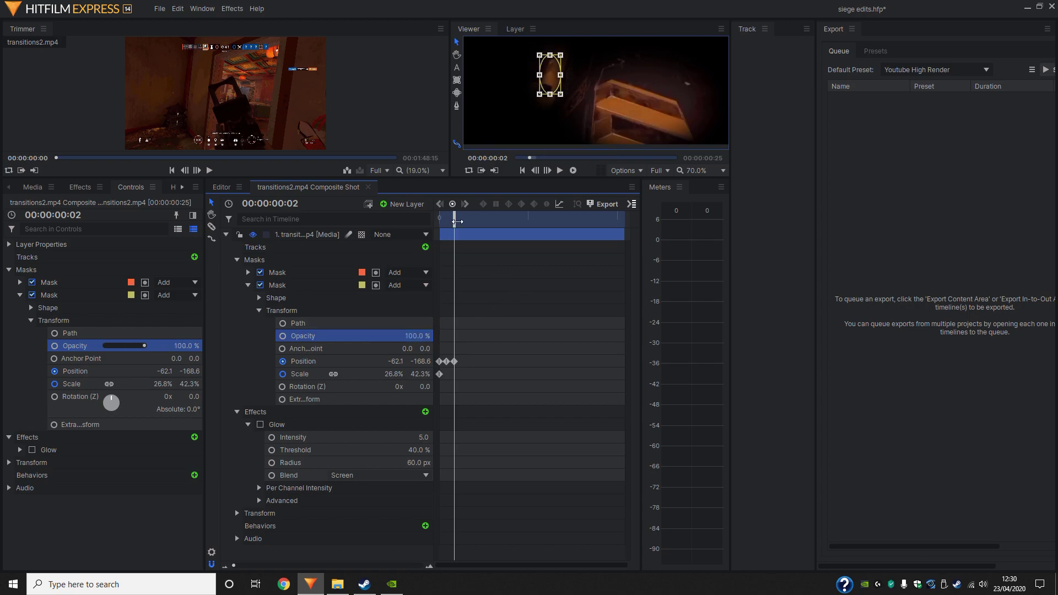
- Try keyframing the second mask's opacity from 100% at 00:00:00:00 to 81% at 00:00:00:01
key(Home)
click(283, 335)
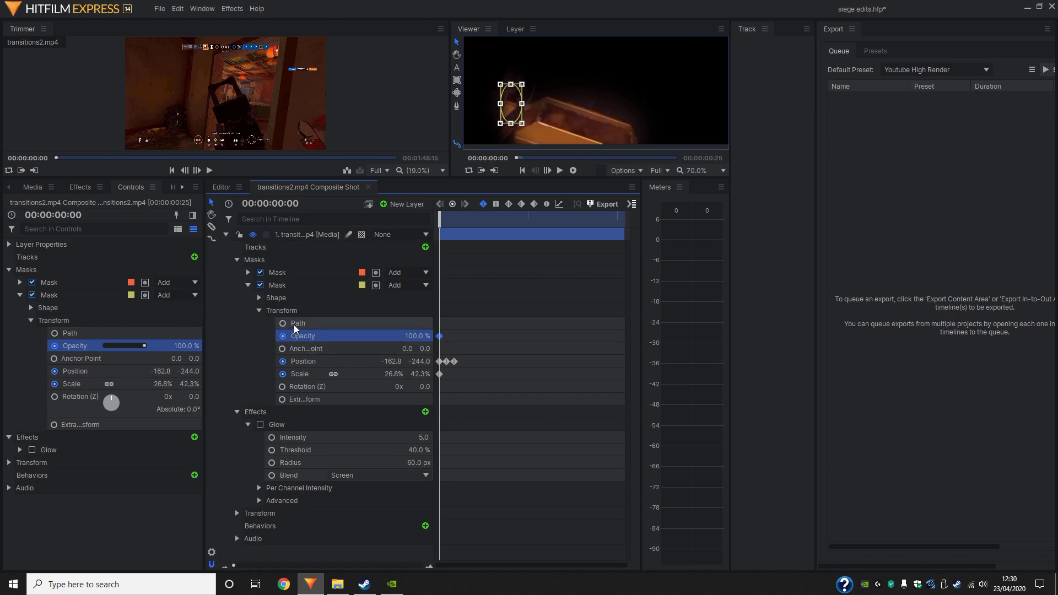
key(Right)
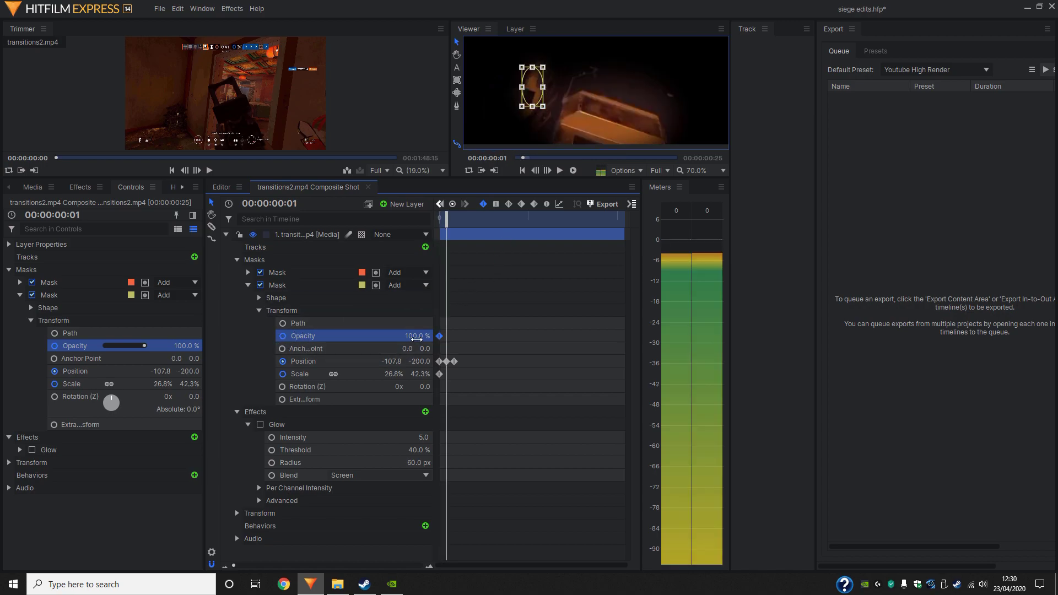
drag(417, 335, 407, 335)
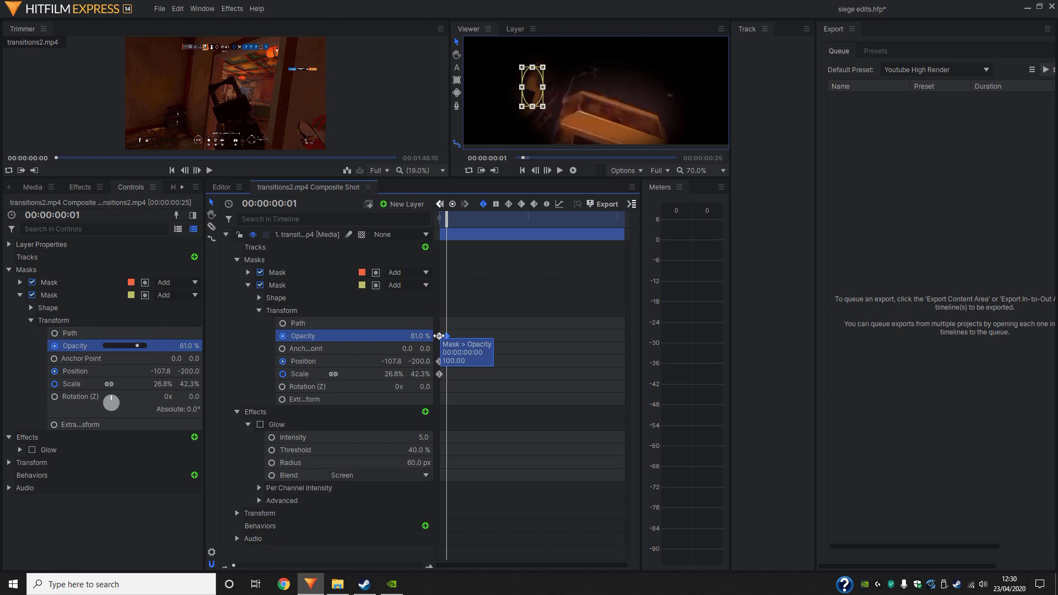
- Delete both opacity keyframes of the second mask and restore its opacity to 100%
drag(443, 223, 437, 225)
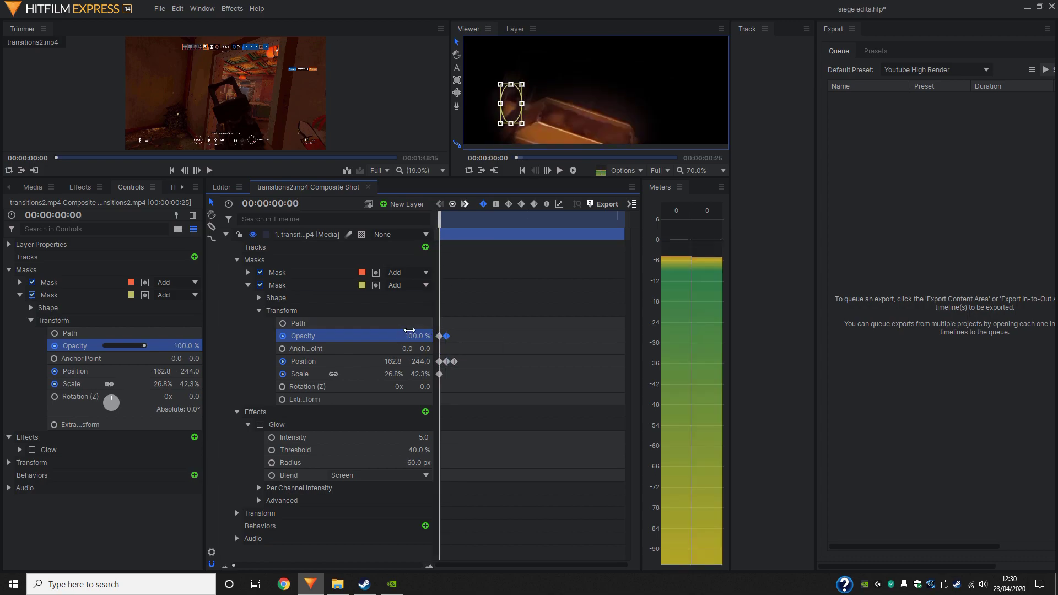
key(Right)
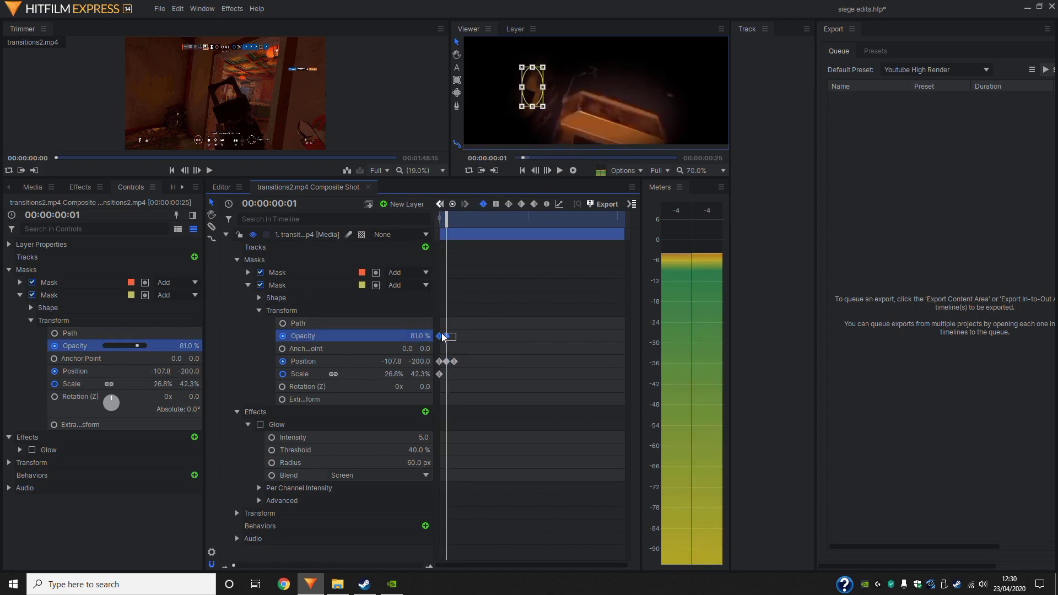
key(Delete)
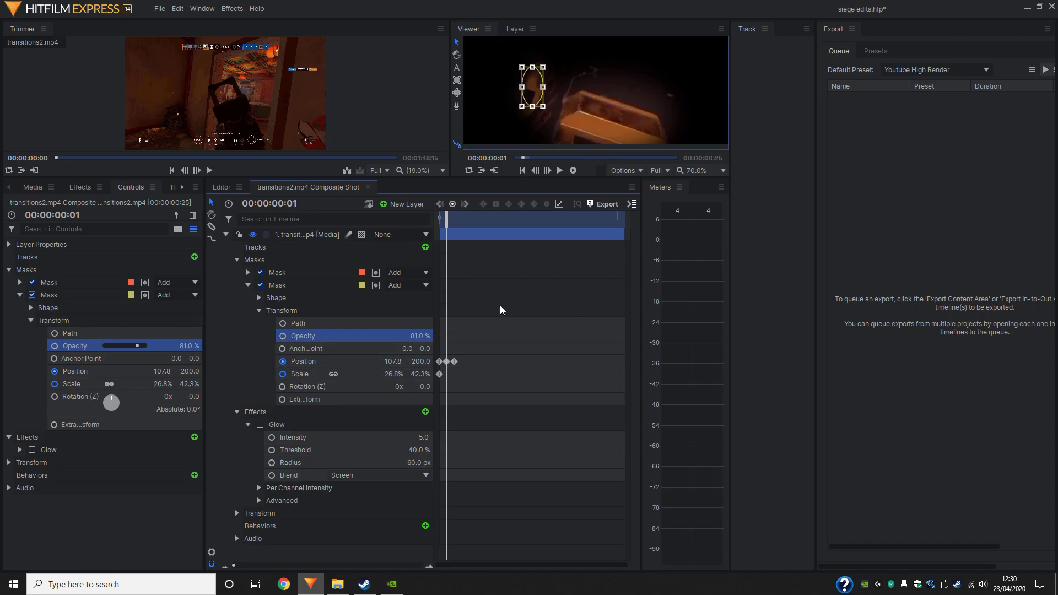
key(Right)
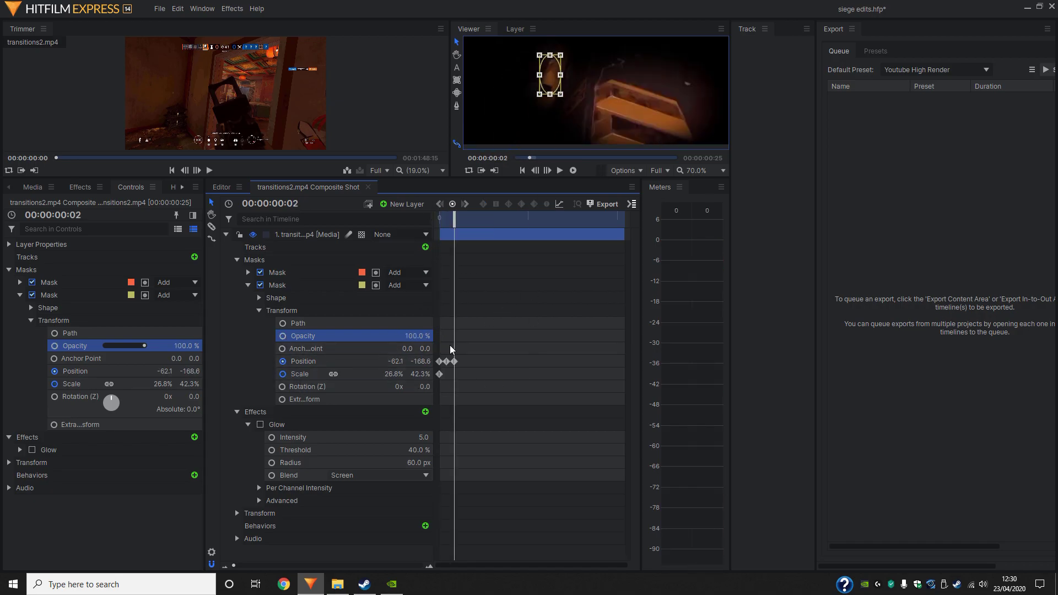
- Keyframe the second mask's position from 00:00:00:03 to 00:00:00:05 to follow the weapon, ending at about 44.4, -96.9
key(Right)
scroll(551, 121, down, 2)
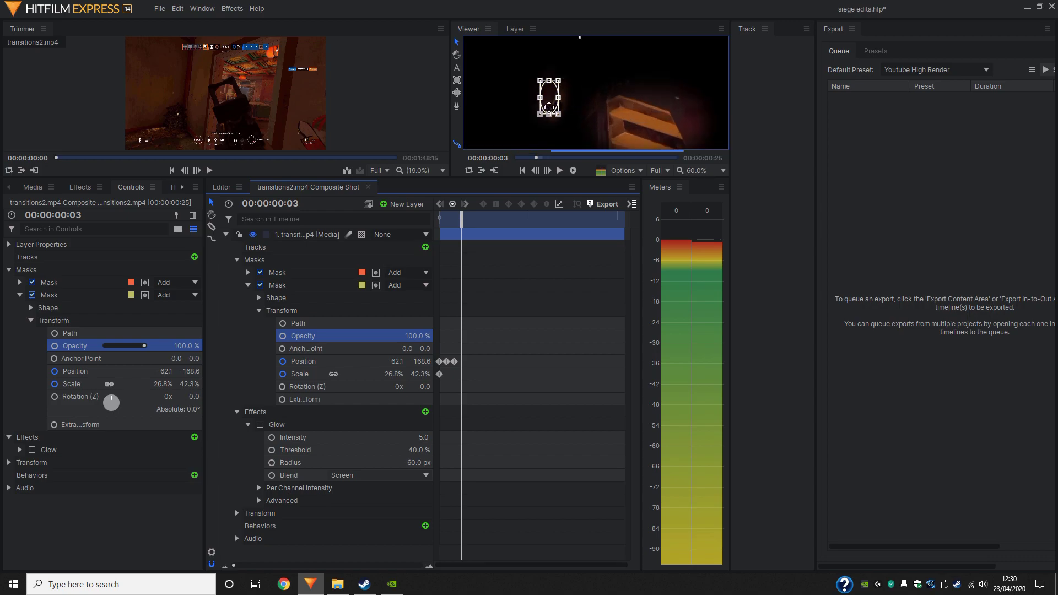
mouse_move(557, 105)
mouse_down()
mouse_move(577, 96)
mouse_move(575, 80)
mouse_move(572, 94)
mouse_move(591, 87)
mouse_up()
key(Right)
key(Right)
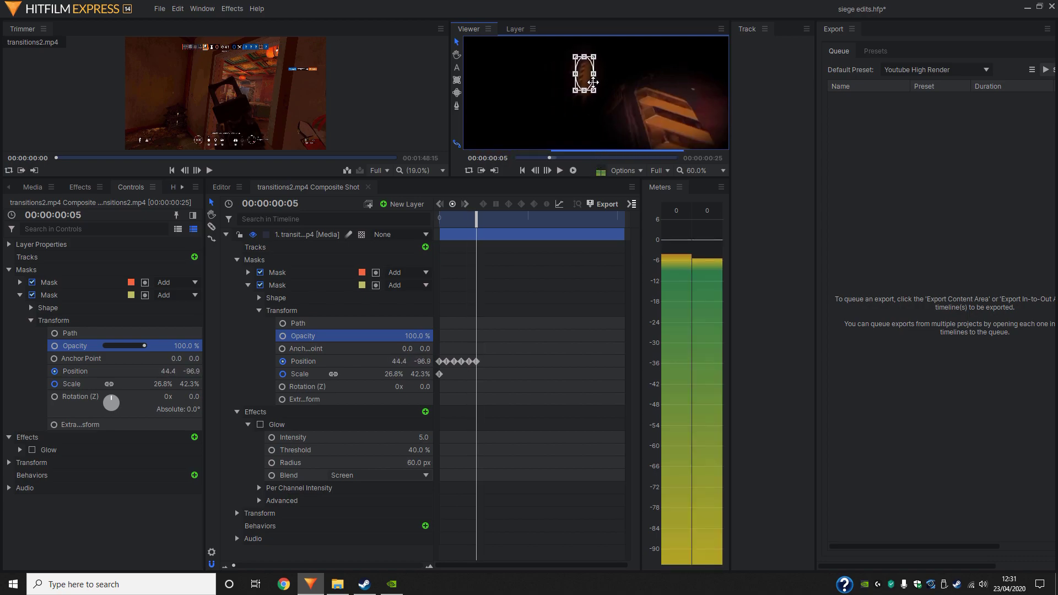
- Keyframe the second mask's position from 00:00:00:06 to 00:00:00:09, ending at about 115.2, -78.6, and undo its accidental scale change
key(Right)
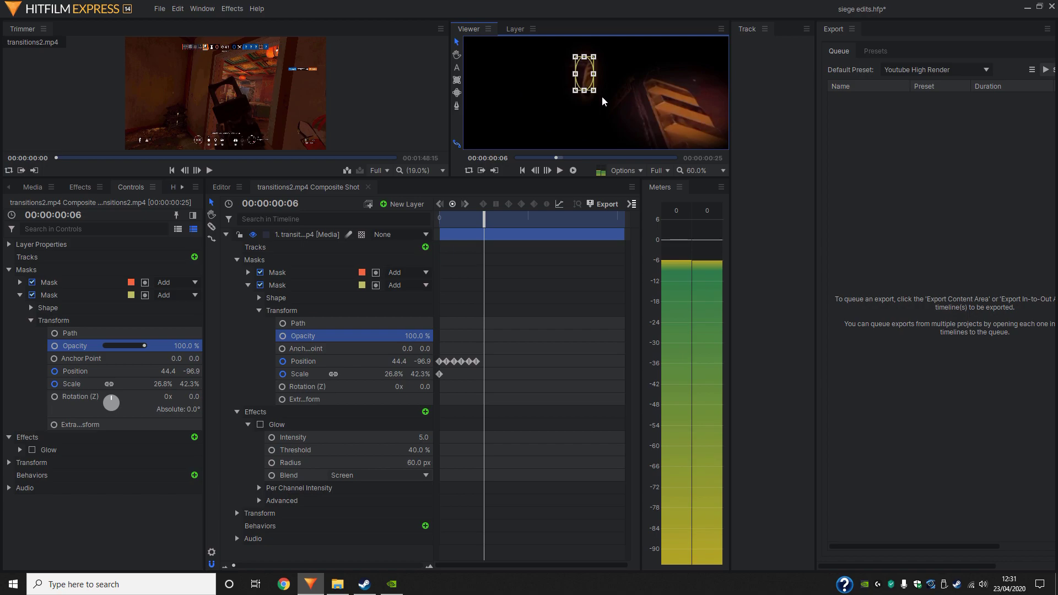
scroll(632, 113, down, 3)
scroll(648, 96, up, 3)
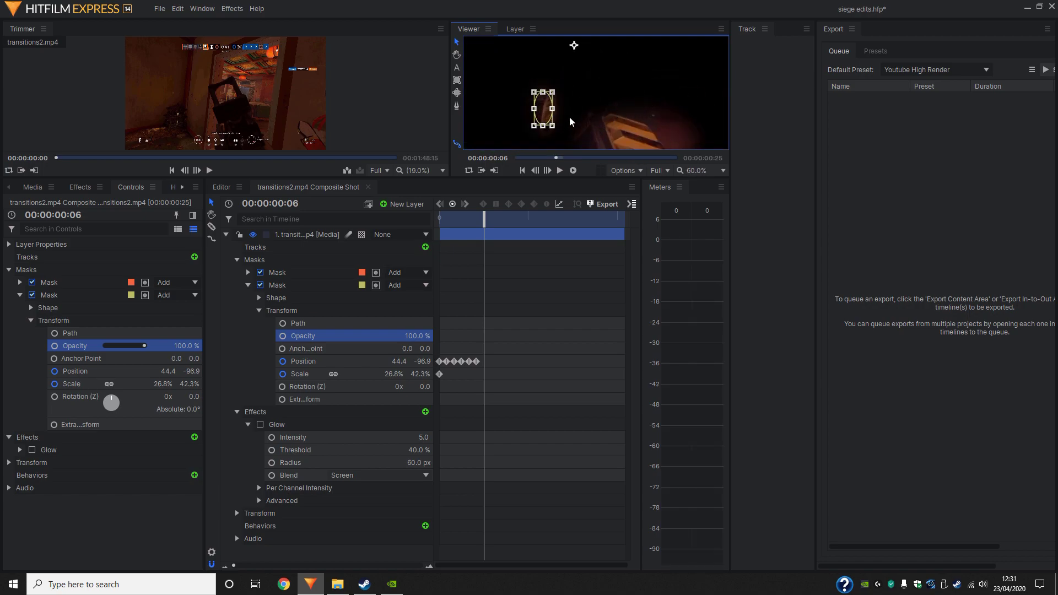
key(Right)
key(Right)
drag(549, 117, 577, 113)
key(Right)
drag(578, 120, 580, 121)
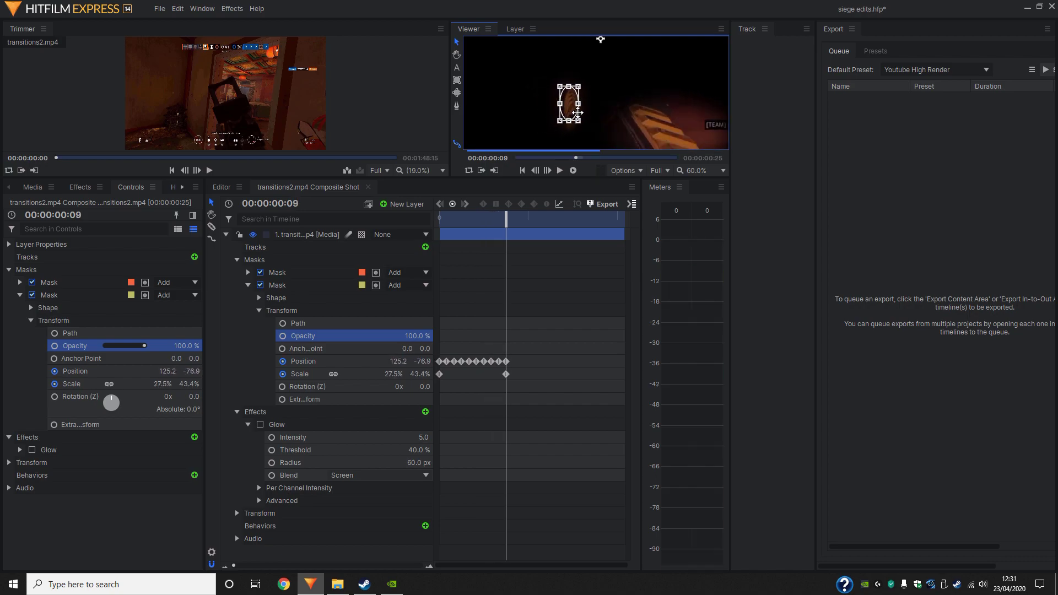
click(177, 8)
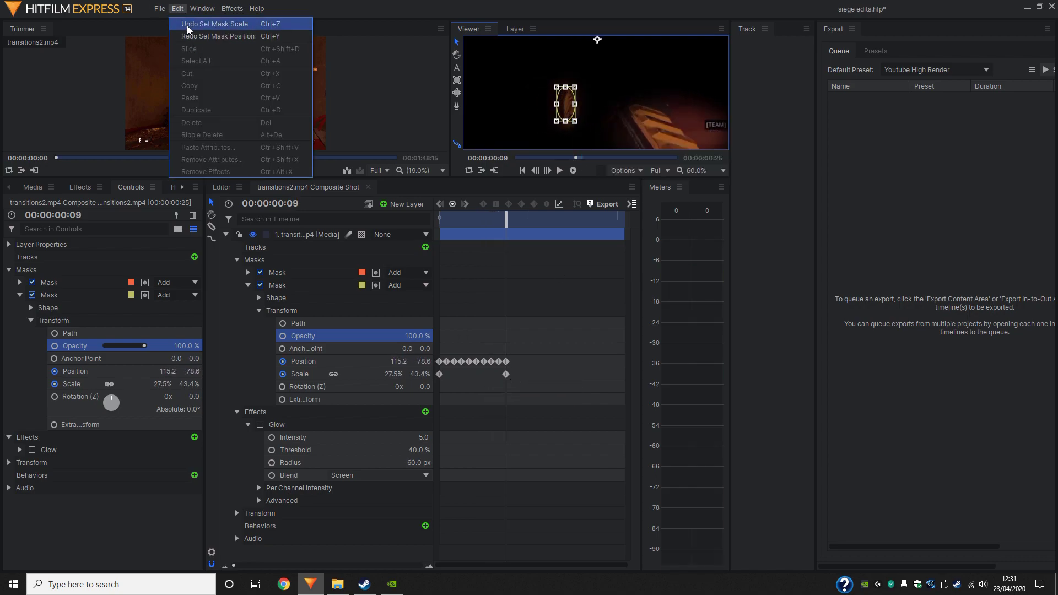
click(193, 25)
- Keyframe the second mask's position on each frame through 00:00:00:24, ending at about 272.8, -68.6, and save the project
key(Right)
key(Right)
mouse_move(577, 113)
mouse_down()
mouse_move(607, 133)
mouse_move(625, 107)
mouse_up()
key(Right)
key(Right)
key(Right)
key(Right)
key(Right)
key(Right)
key(Right)
key(Right)
key(Right)
key(Right)
key(Right)
key(Right)
key(Right)
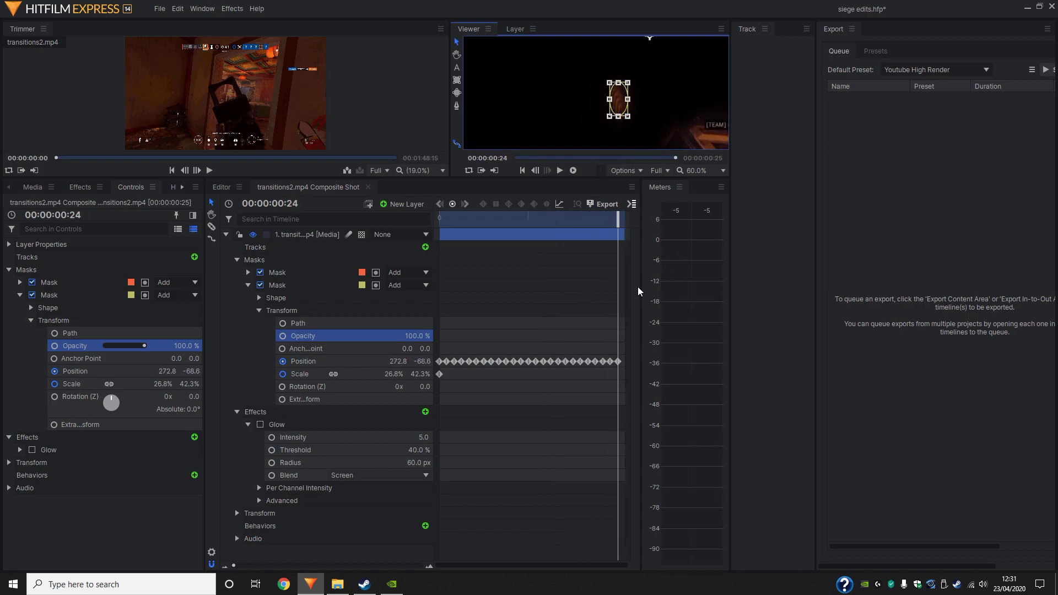
key(ctrl+s)
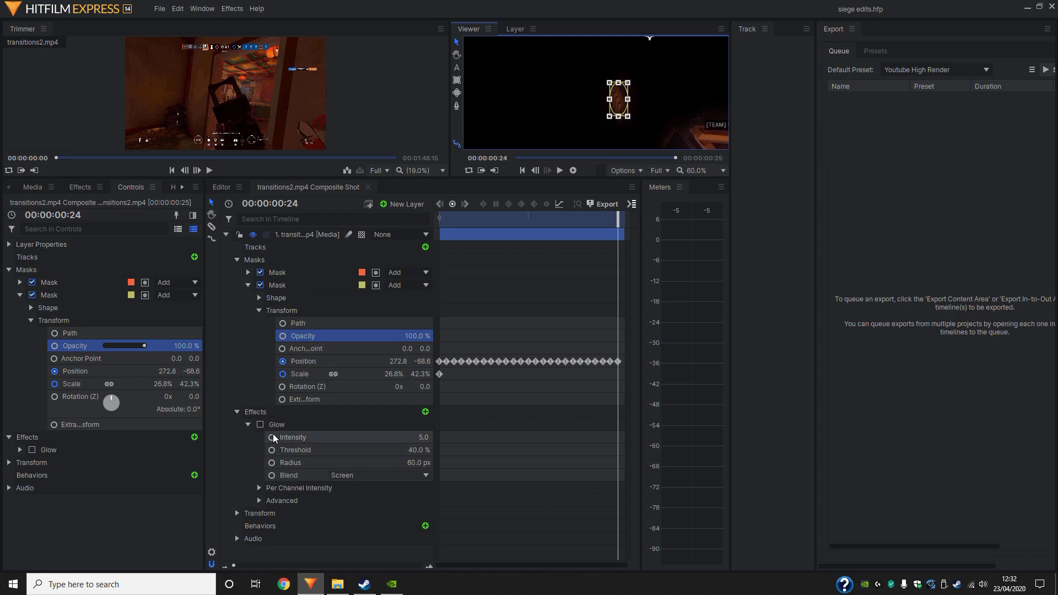
- Enable the Glow effect and examine the glowing weapon parts in the main edit at 00:00:22:33
click(261, 425)
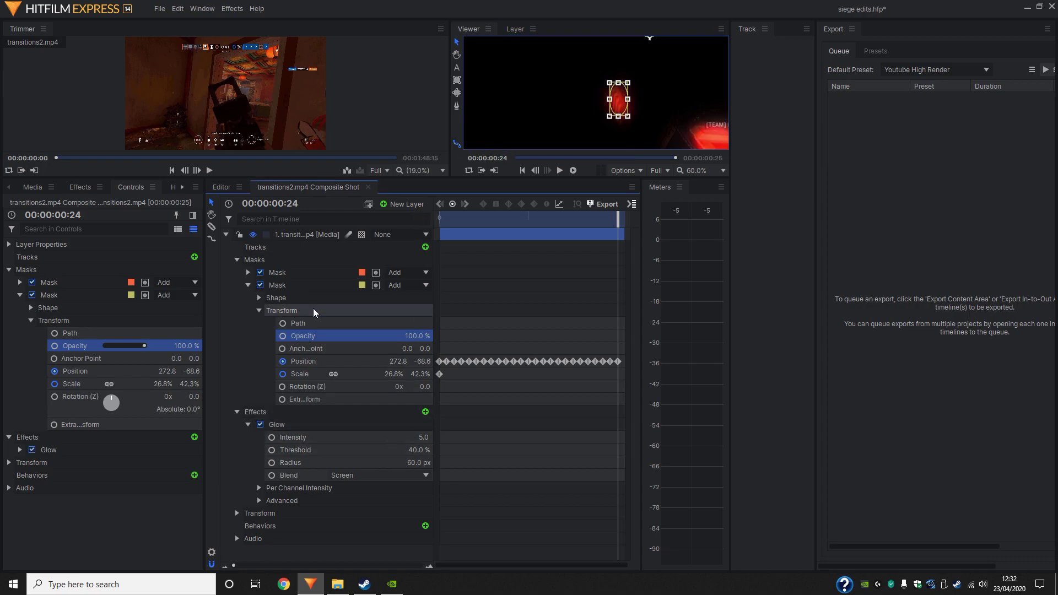
click(218, 186)
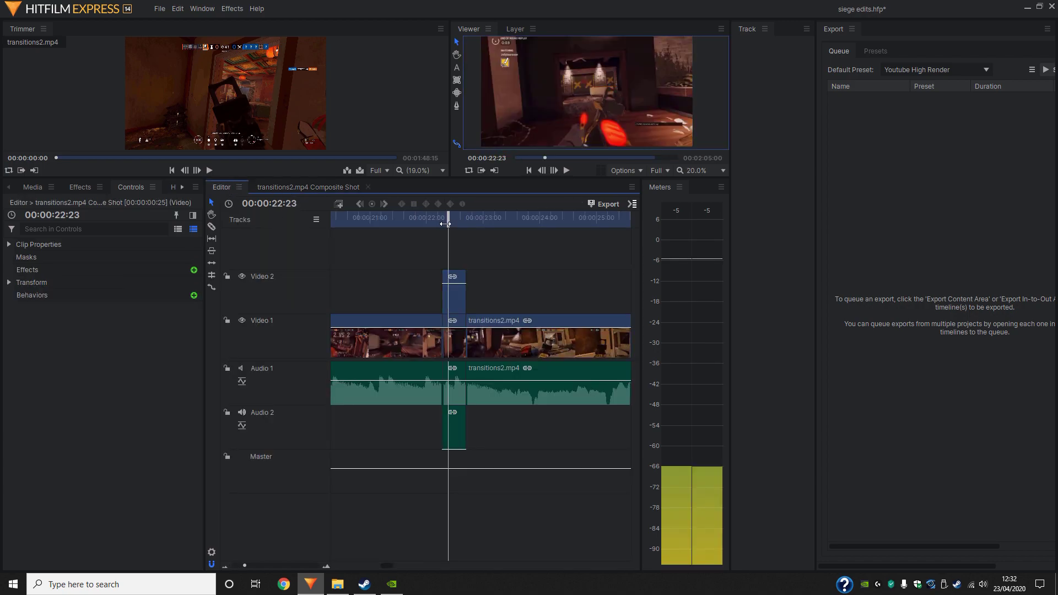
mouse_move(445, 223)
mouse_down()
mouse_move(467, 224)
mouse_move(457, 223)
mouse_up()
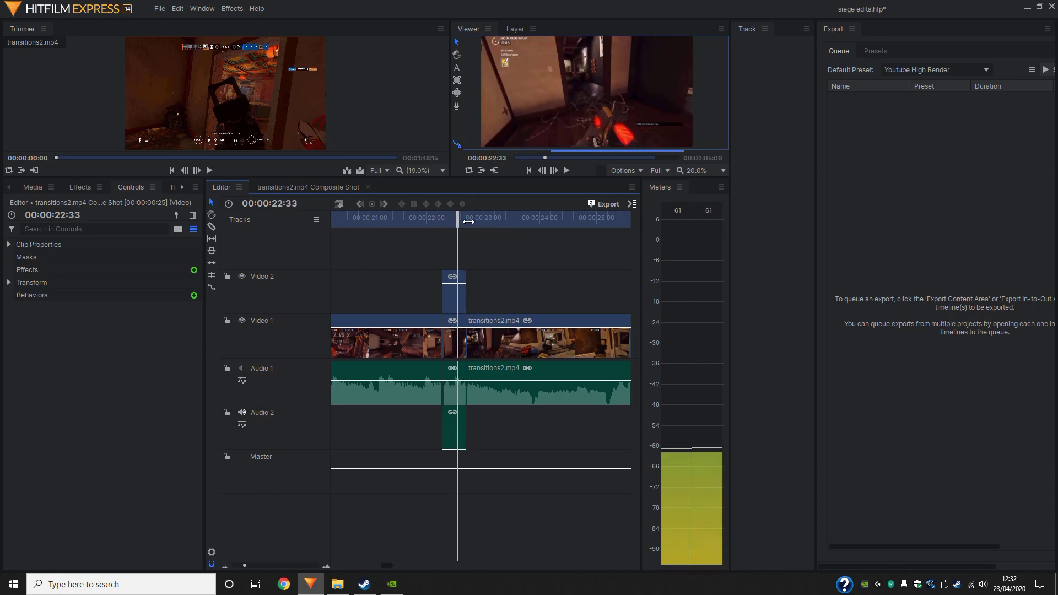
scroll(606, 107, up, 4)
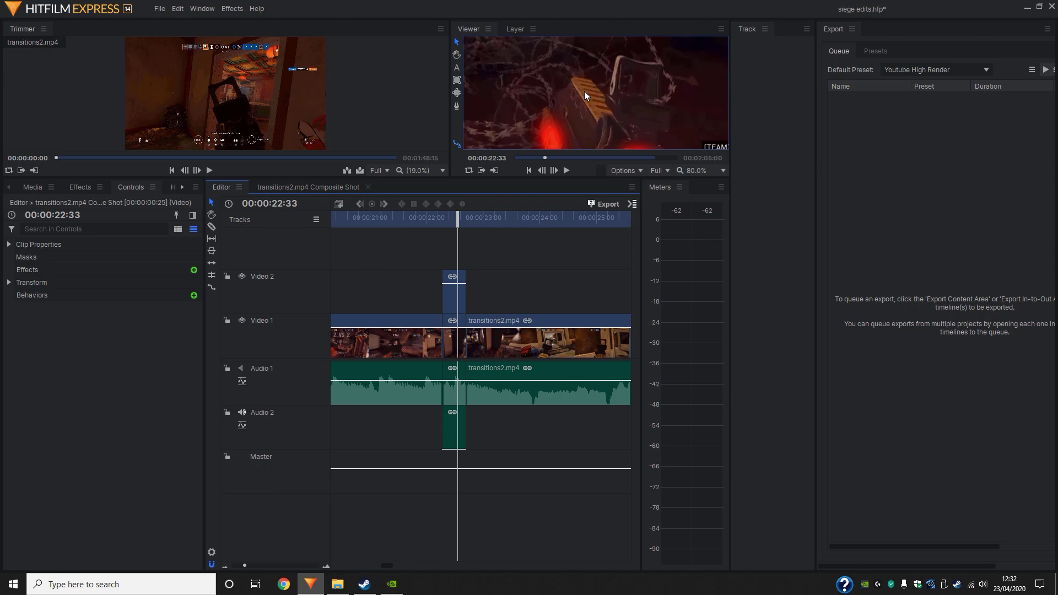
scroll(612, 116, down, 5)
scroll(636, 132, up, 3)
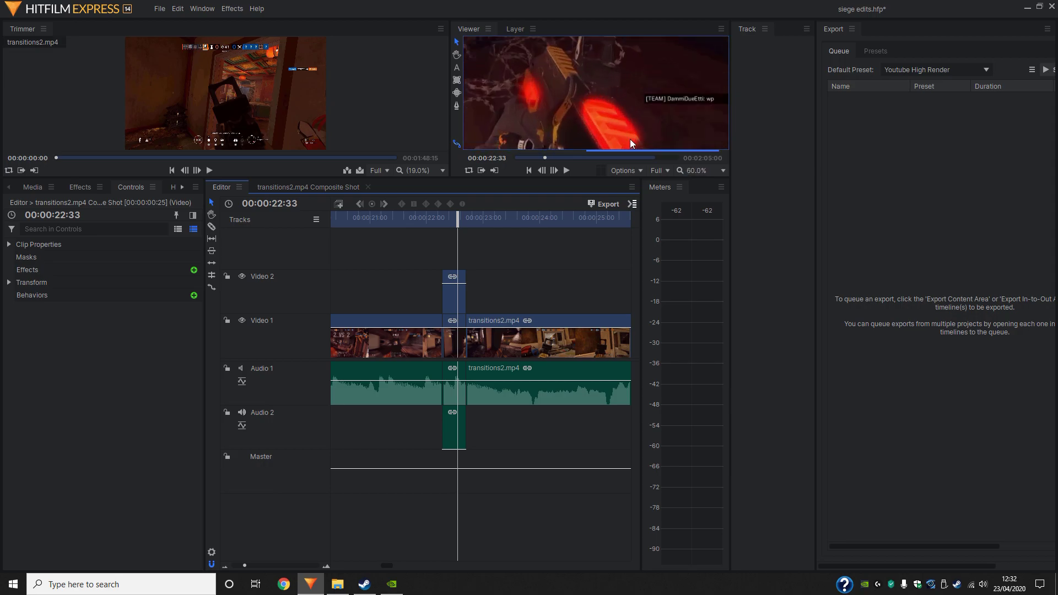
scroll(636, 141, up, 1)
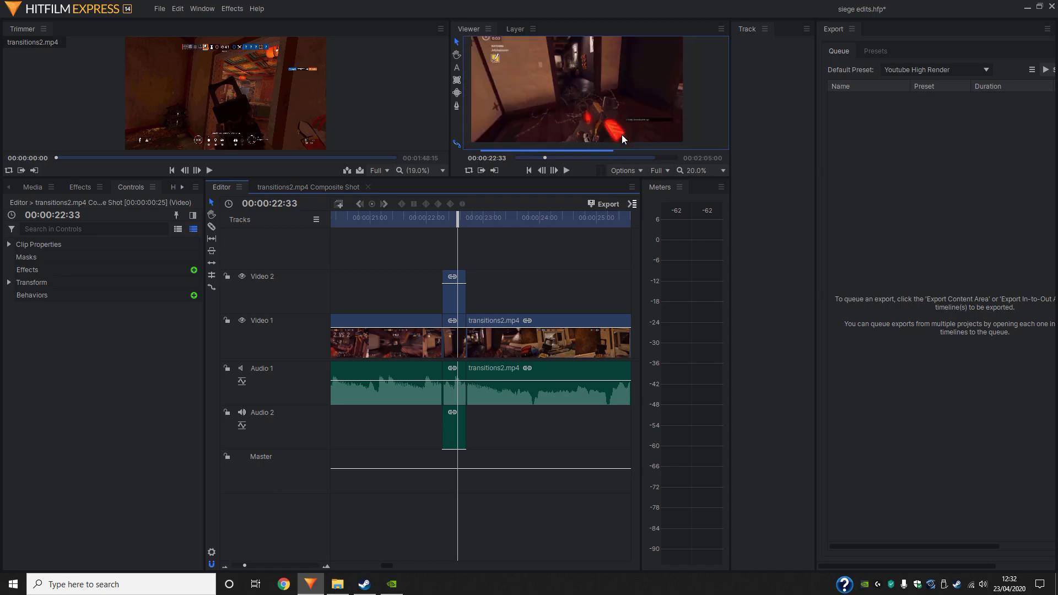
scroll(620, 135, down, 1)
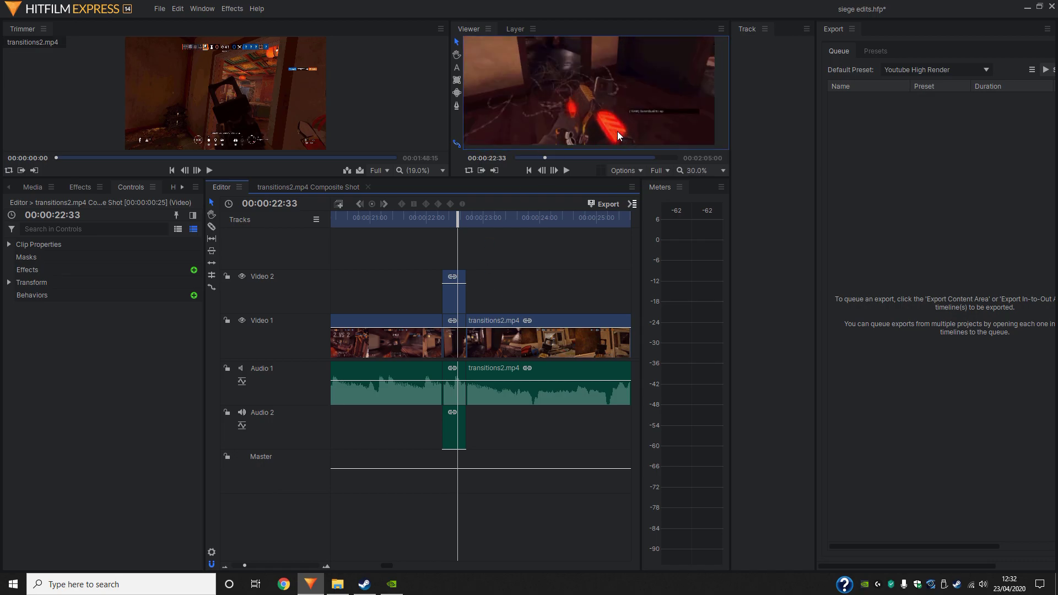
- Try the Softlight, Lighten, Difference and Color Burn blends on the composite shot's Glow, restore Screen, and disable the effect
double_click(450, 305)
click(248, 285)
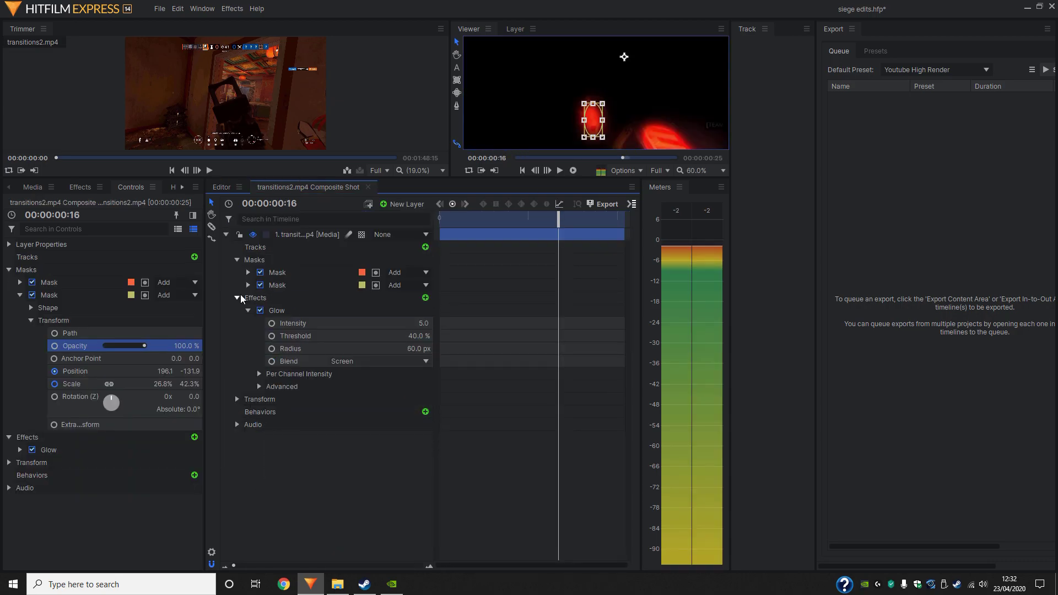
click(350, 361)
click(366, 342)
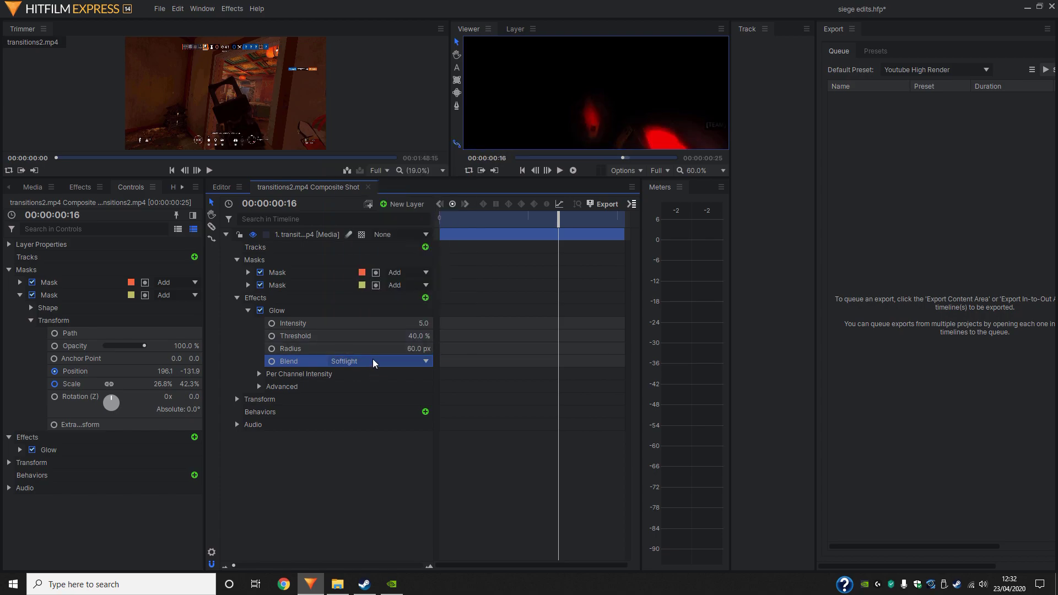
click(373, 361)
click(381, 270)
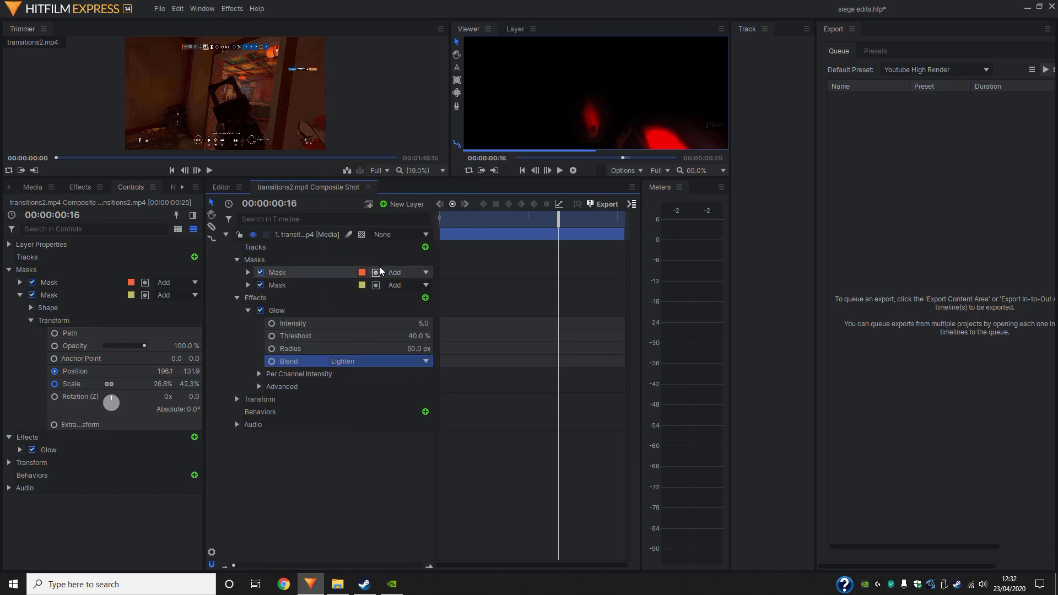
click(375, 362)
click(375, 222)
click(393, 359)
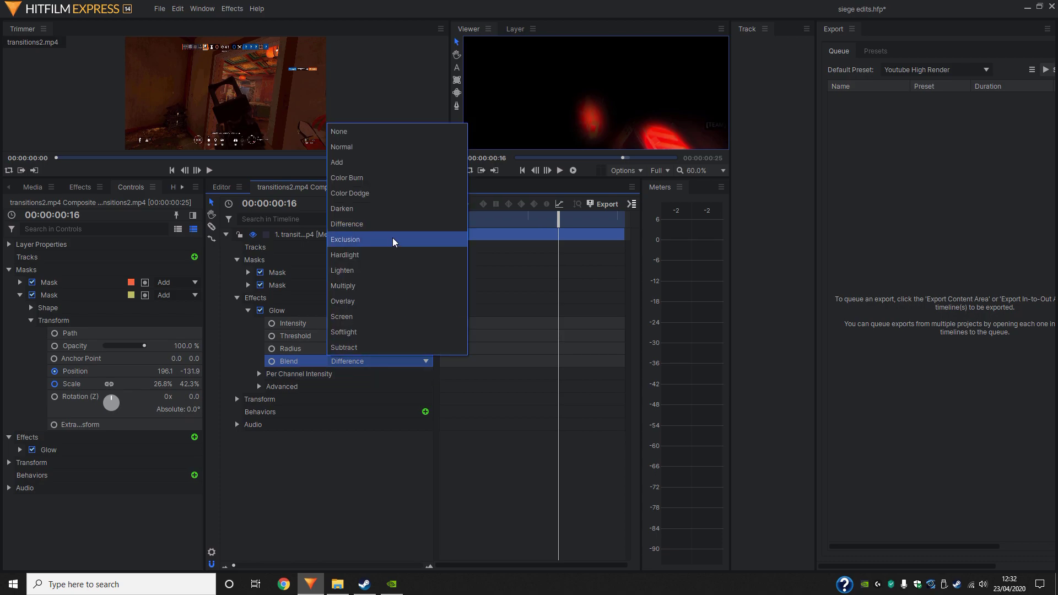
click(369, 182)
click(368, 361)
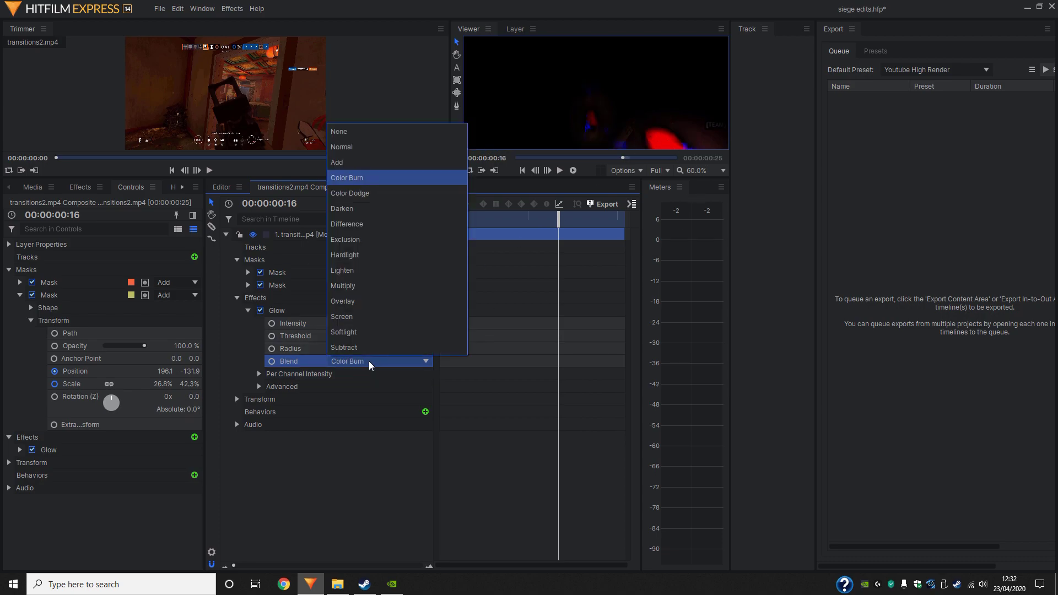
click(363, 317)
click(260, 310)
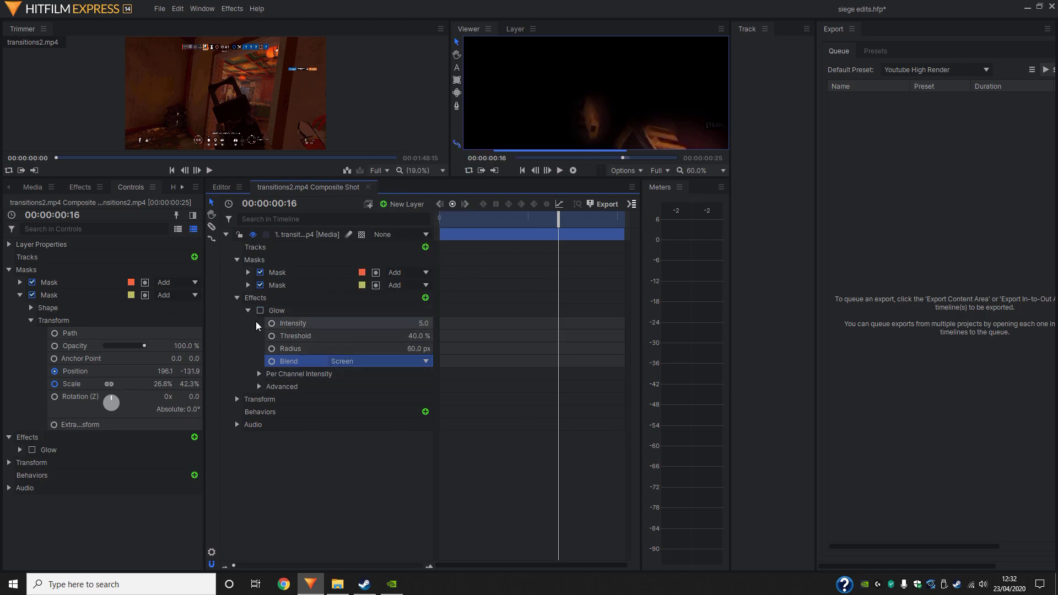
click(248, 310)
- Compare the two masks at 00:00:00:16 and duplicate the first mask
click(298, 285)
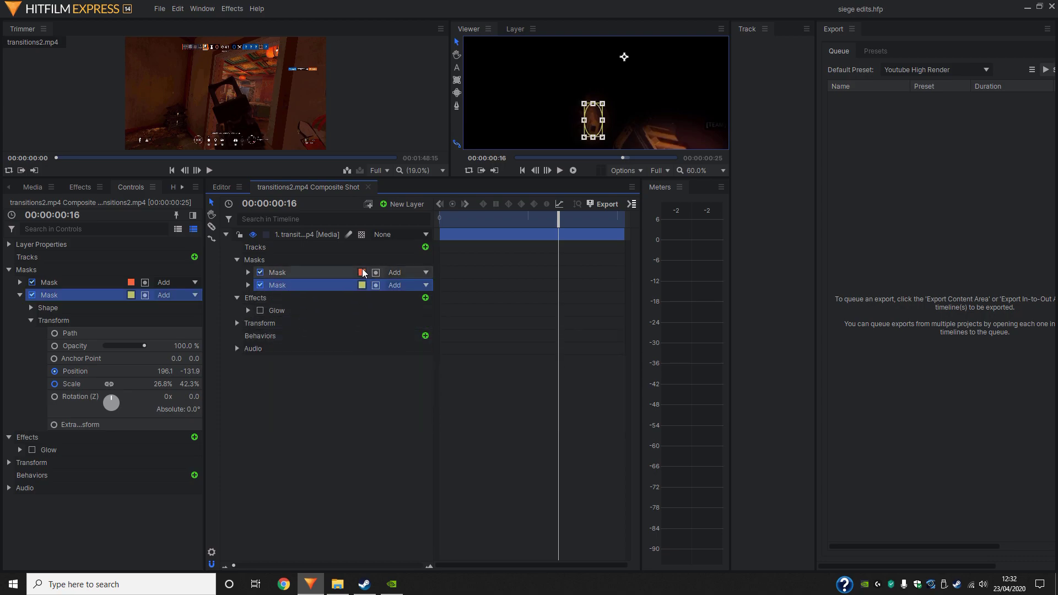
click(315, 274)
scroll(694, 114, down, 3)
scroll(705, 126, up, 3)
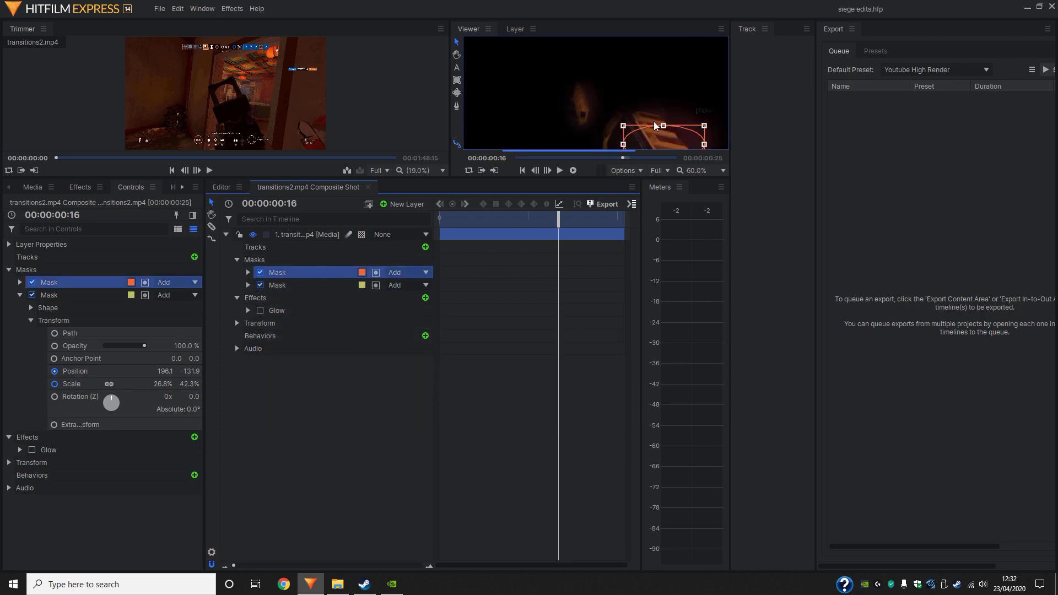
click(338, 283)
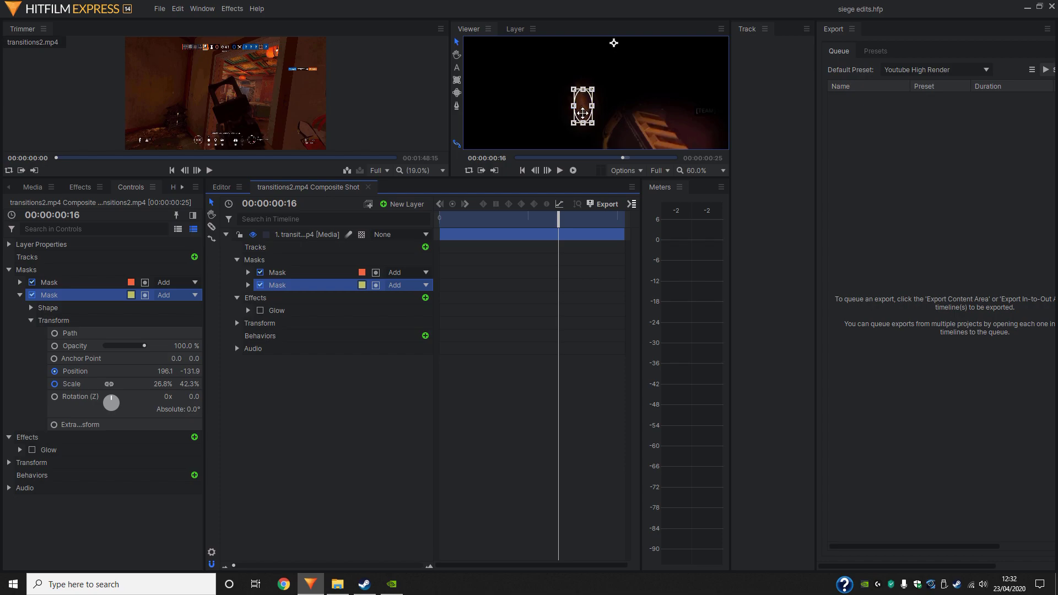
click(318, 272)
scroll(658, 120, down, 2)
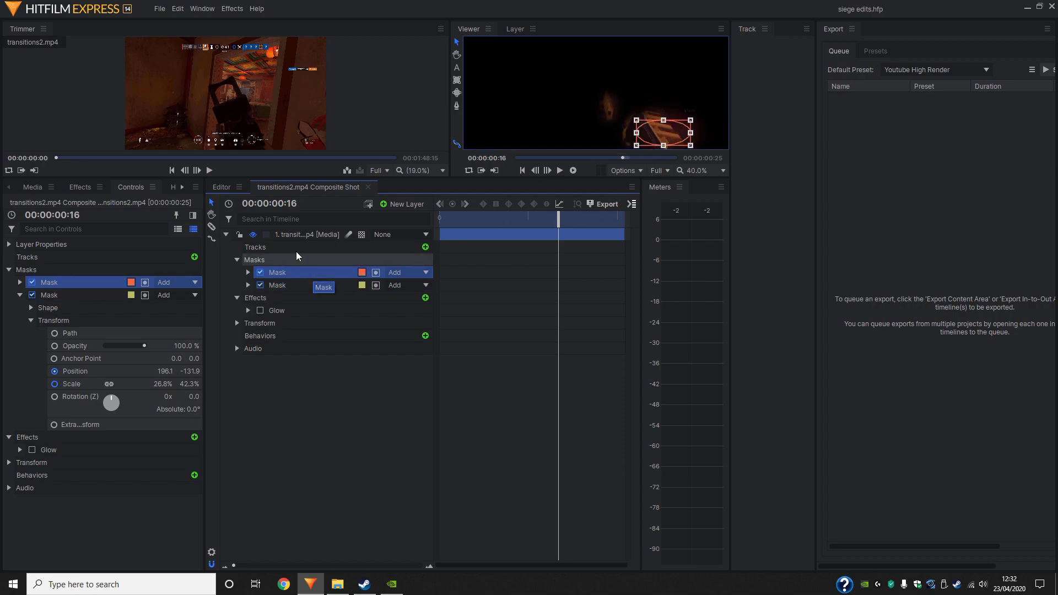
key(ctrl+d)
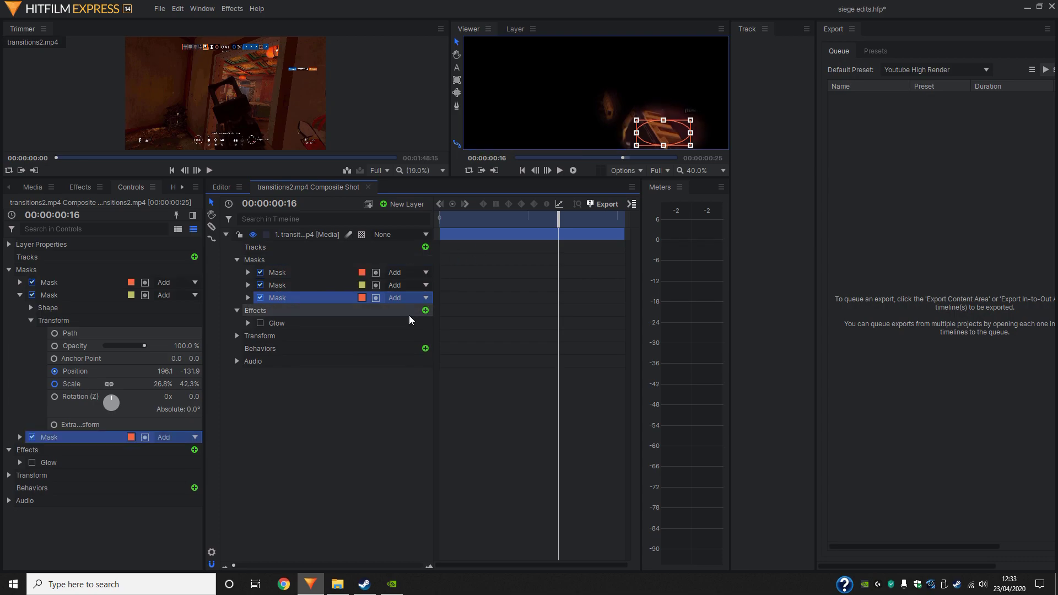
- Delete all position keyframes of the duplicated mask
click(248, 298)
click(259, 323)
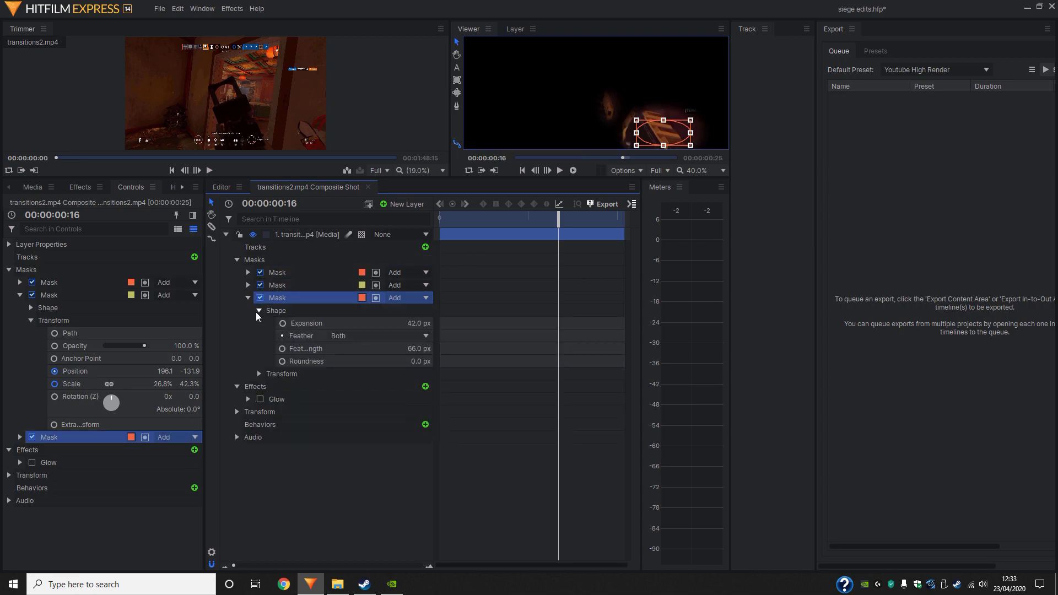
click(260, 322)
click(259, 323)
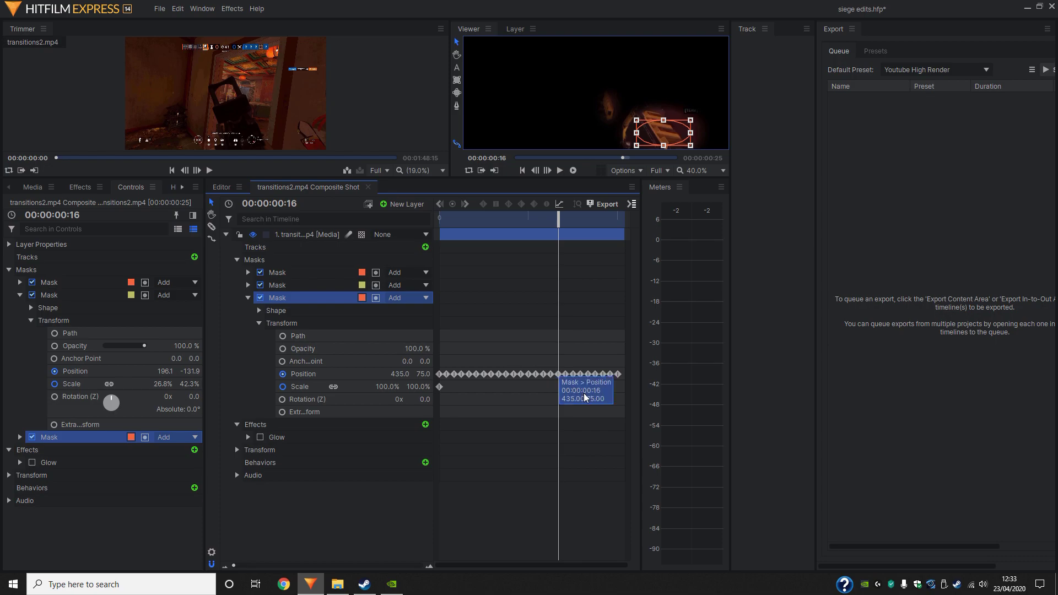
drag(618, 382, 447, 348)
key(Delete)
click(439, 374)
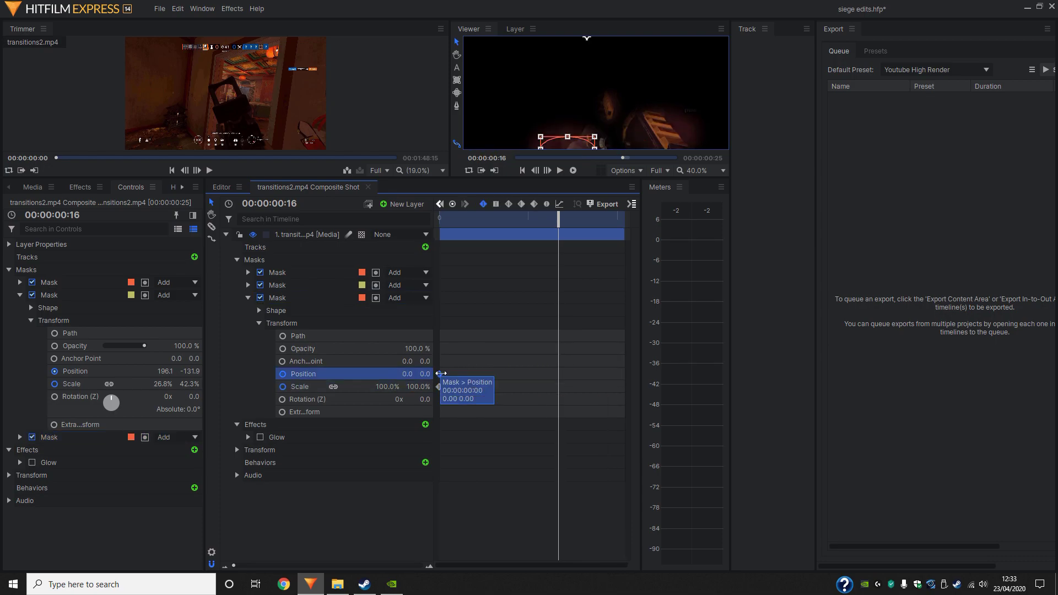
key(Delete)
- Keyframe the duplicated mask's position at 00:00:00:00 at about 73.3, 333.3 above the weapon, and move to 00:00:00:03
key(space)
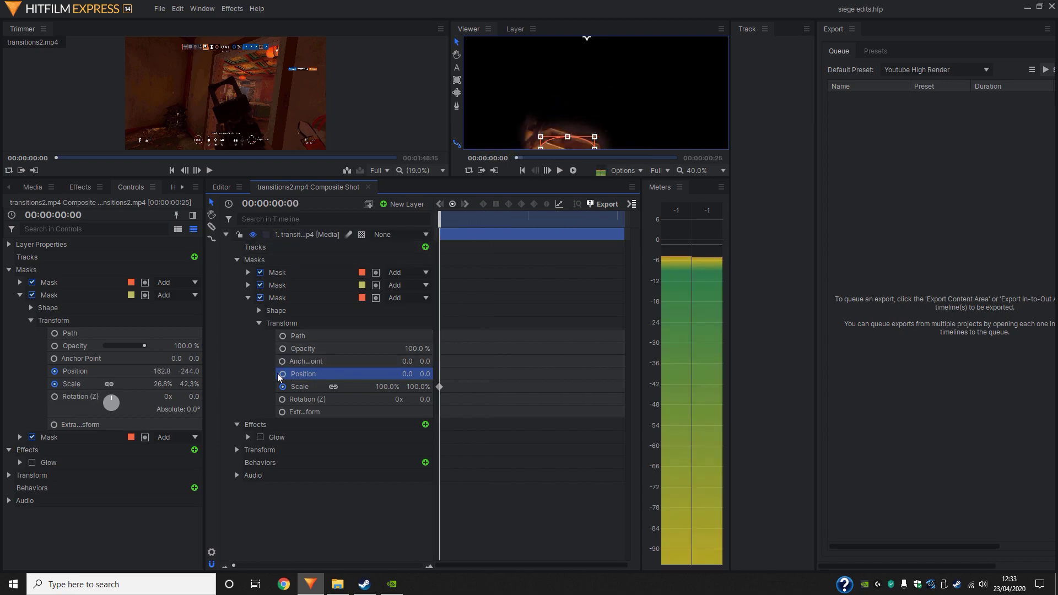
click(282, 374)
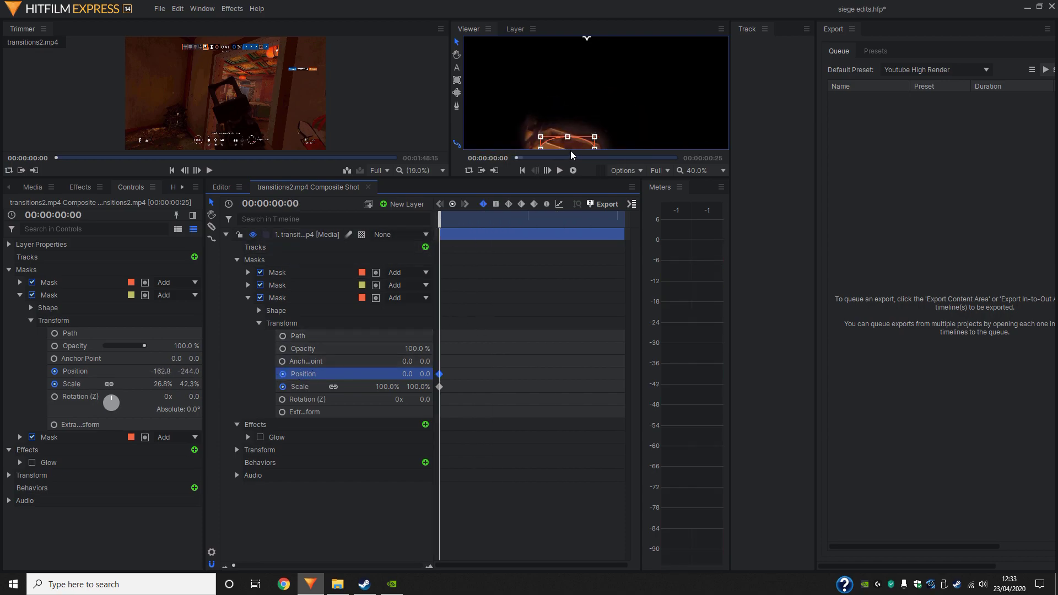
scroll(609, 96, down, 2)
scroll(608, 93, up, 2)
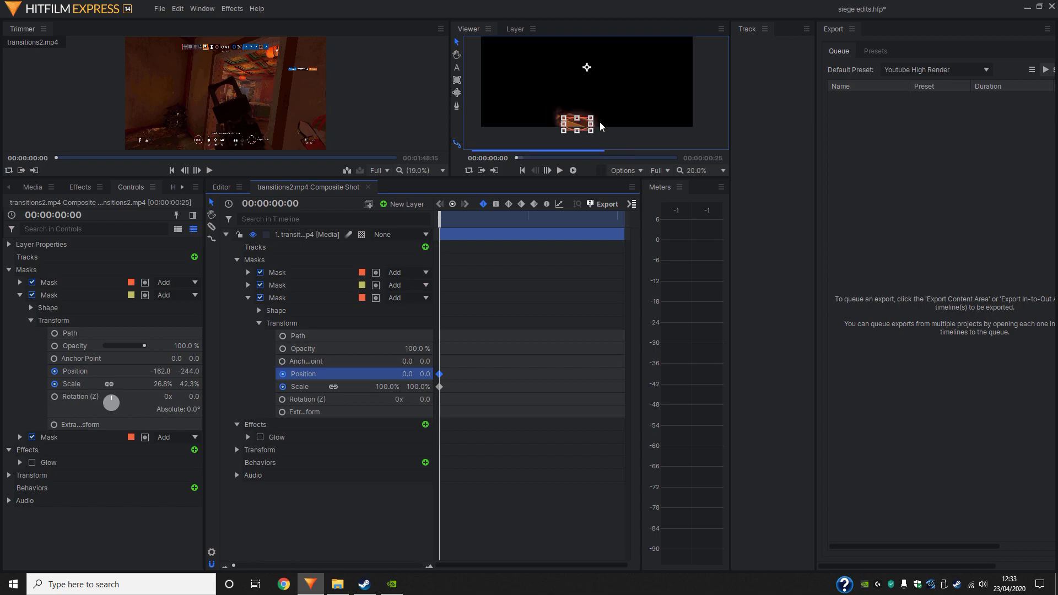
drag(579, 118, 590, 62)
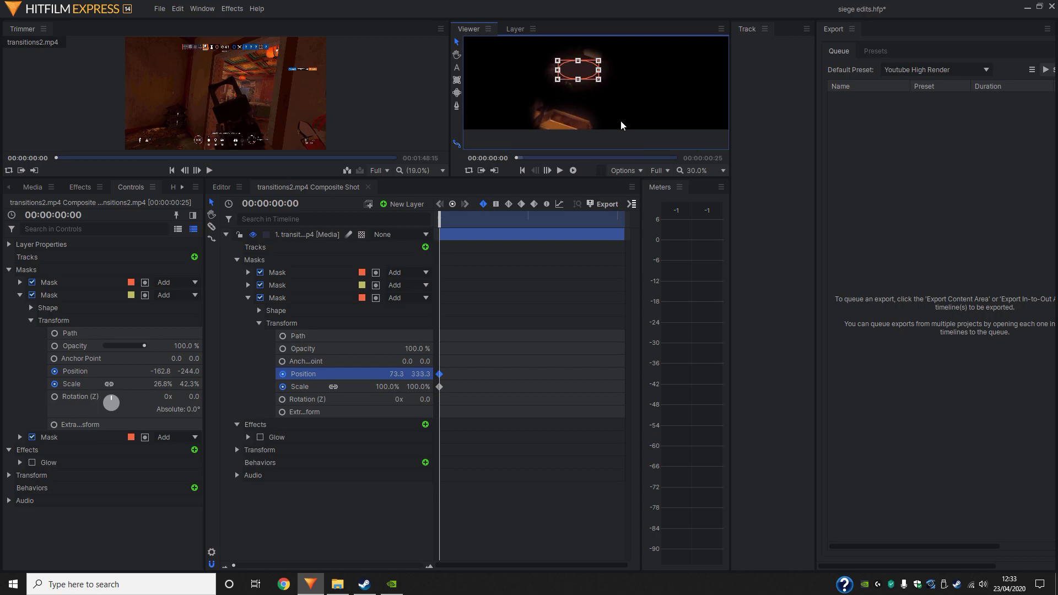
key(space)
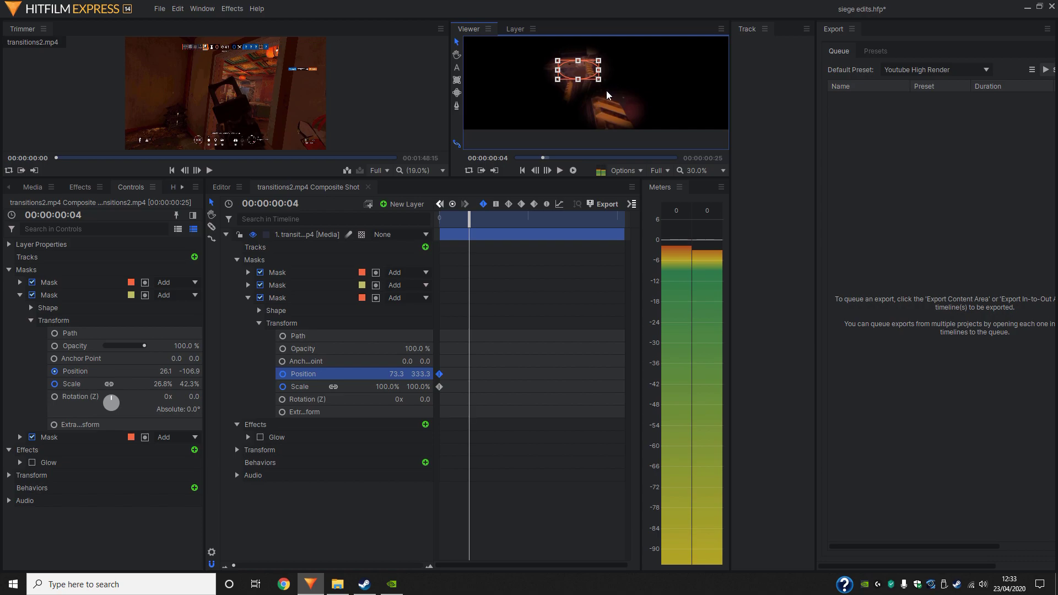
scroll(606, 83, up, 2)
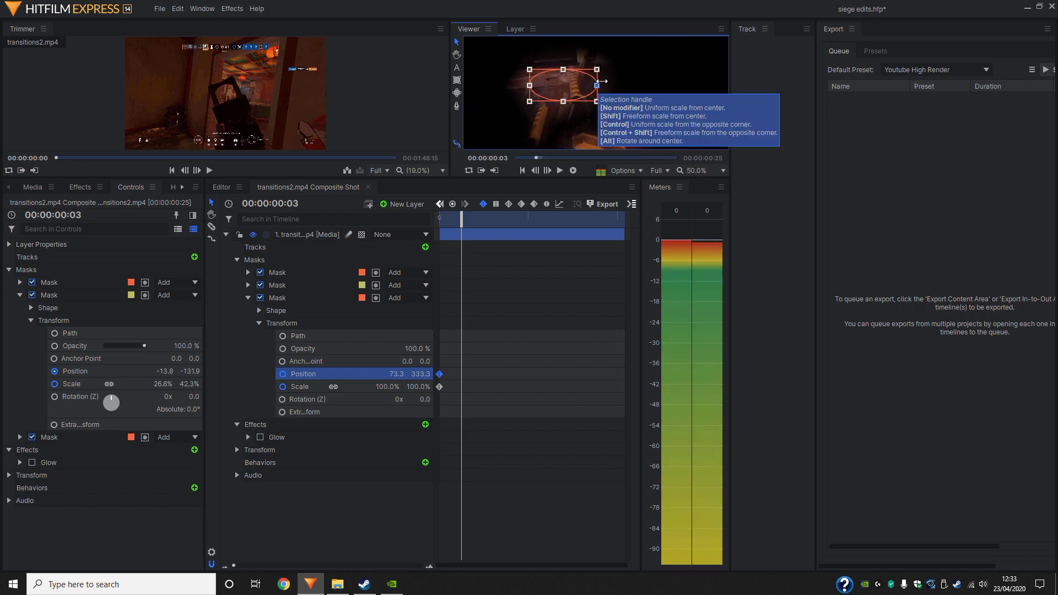
- Keyframe the duplicated mask's position at 00:00:00:04 at about 159.3, 341.3 over the weapon, and save the project
key(Right)
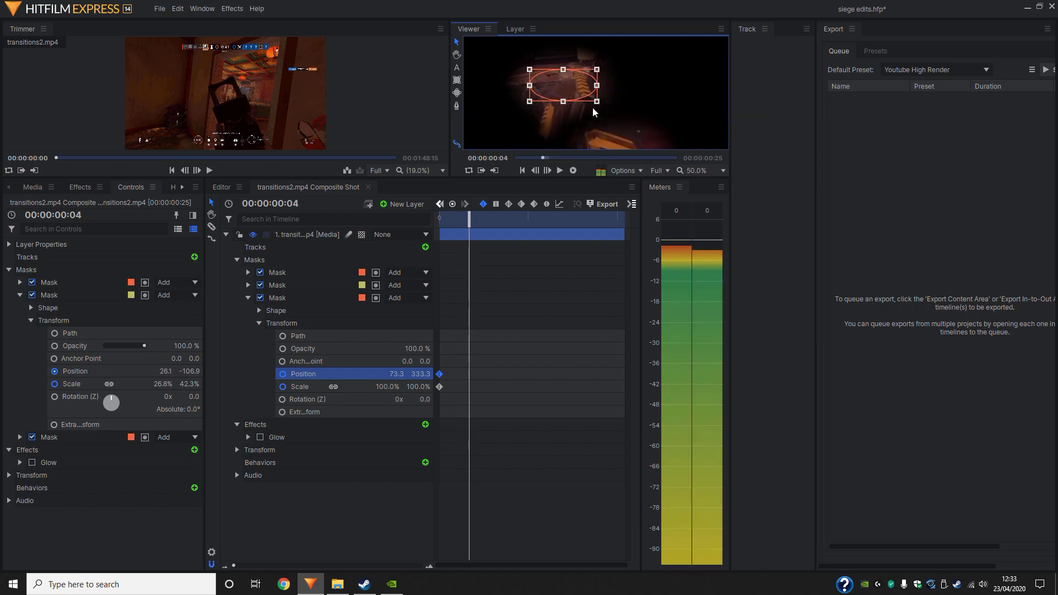
drag(561, 69, 586, 71)
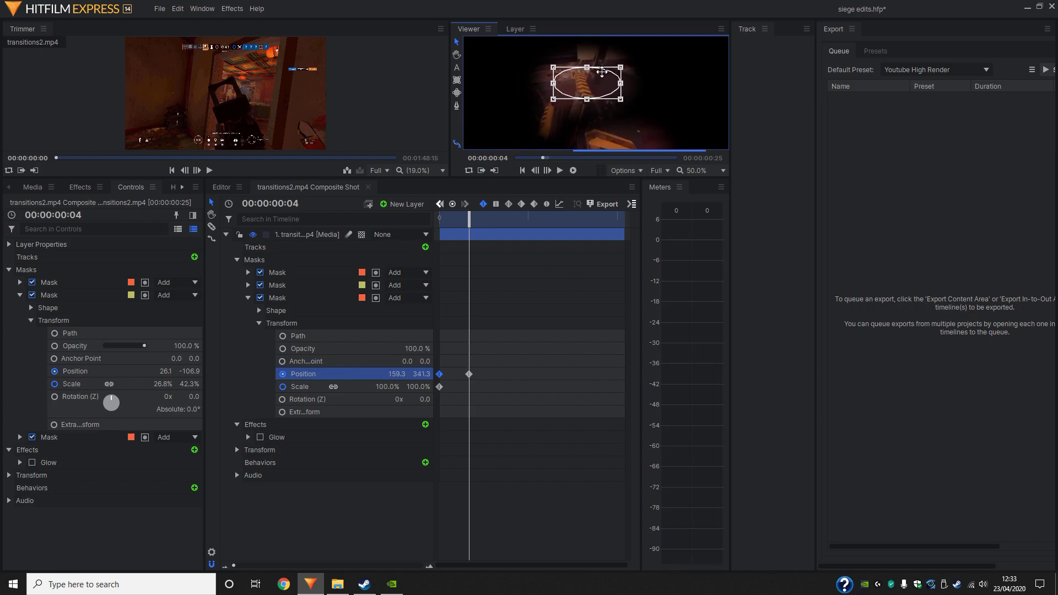
key(ctrl+s)
- Move the duplicated mask at 00:00:00:00 below the frame, to a position of about 470.8, -189.1
key(Home)
scroll(576, 103, down, 3)
scroll(578, 105, up, 2)
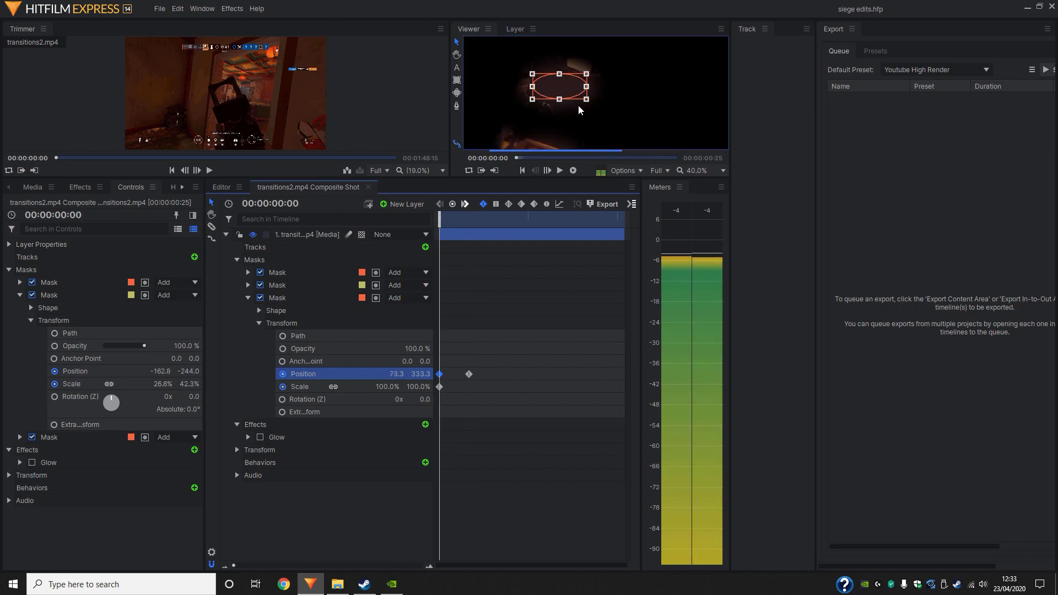
drag(570, 100, 642, 147)
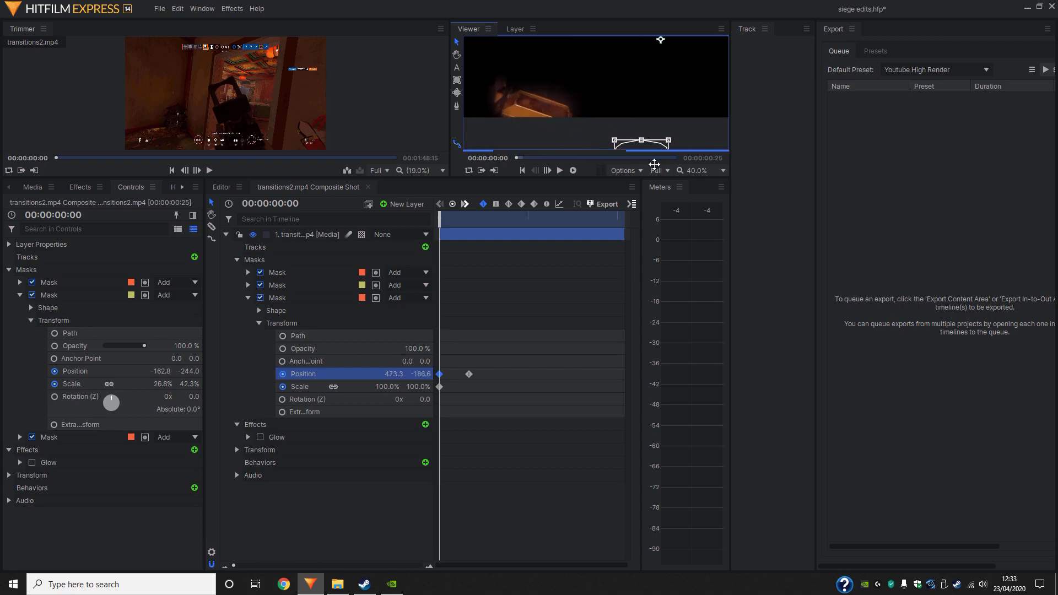
scroll(631, 116, down, 3)
scroll(620, 108, up, 1)
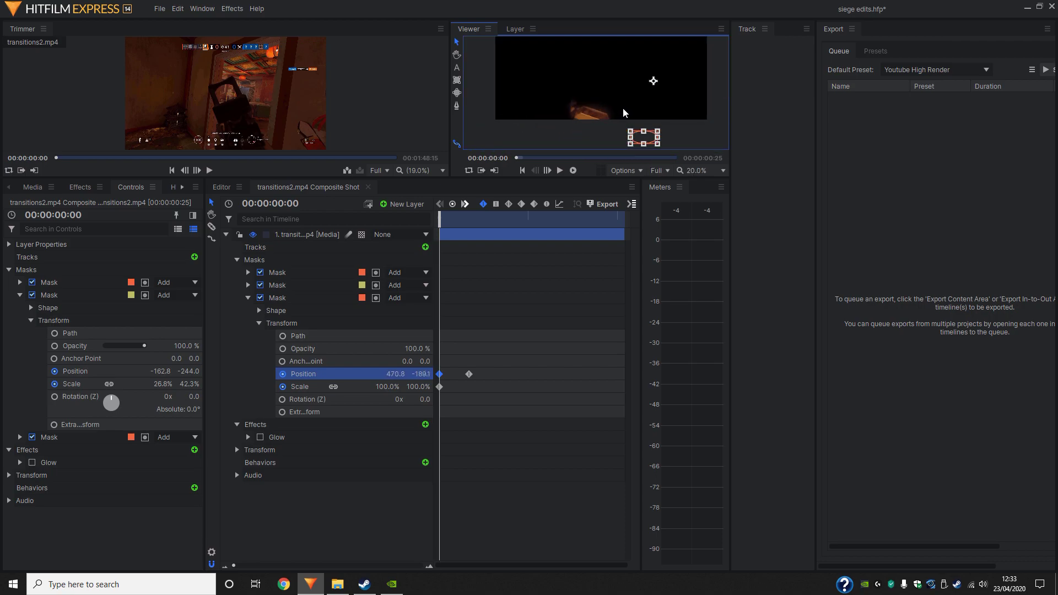
scroll(635, 104, down, 1)
- Keyframe the duplicated mask's position frame by frame from 00:00:00:01 to 00:00:00:04 so it follows the weapon
key(Right)
scroll(637, 115, up, 3)
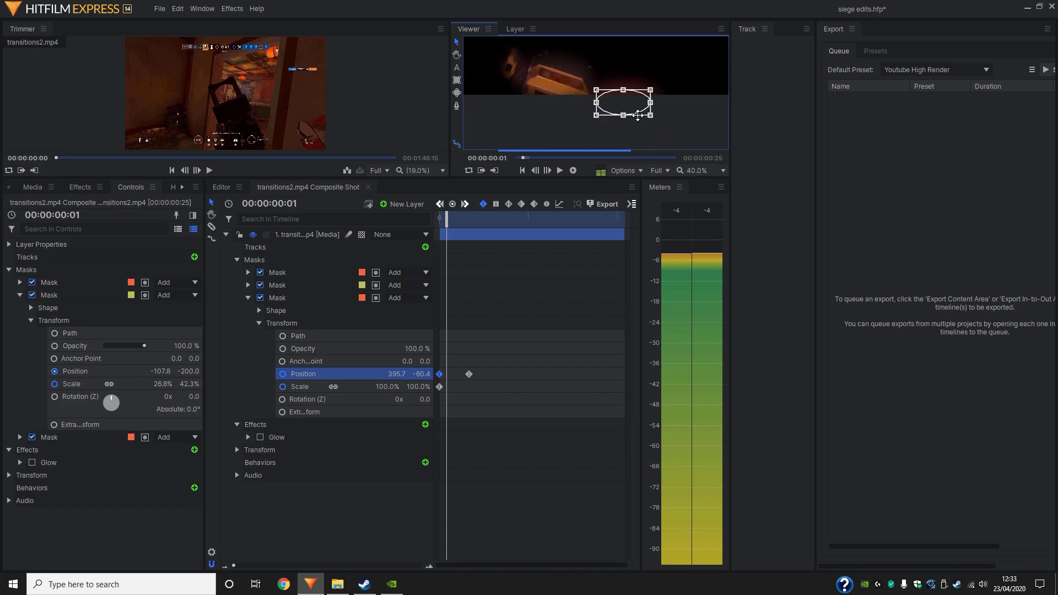
key(Left)
scroll(661, 131, down, 2)
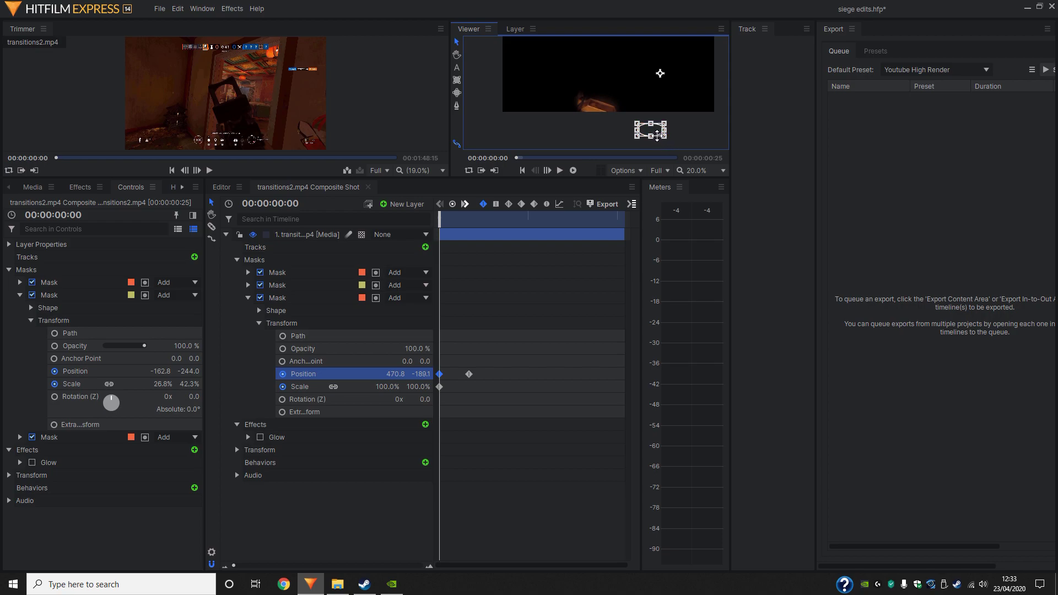
key(space)
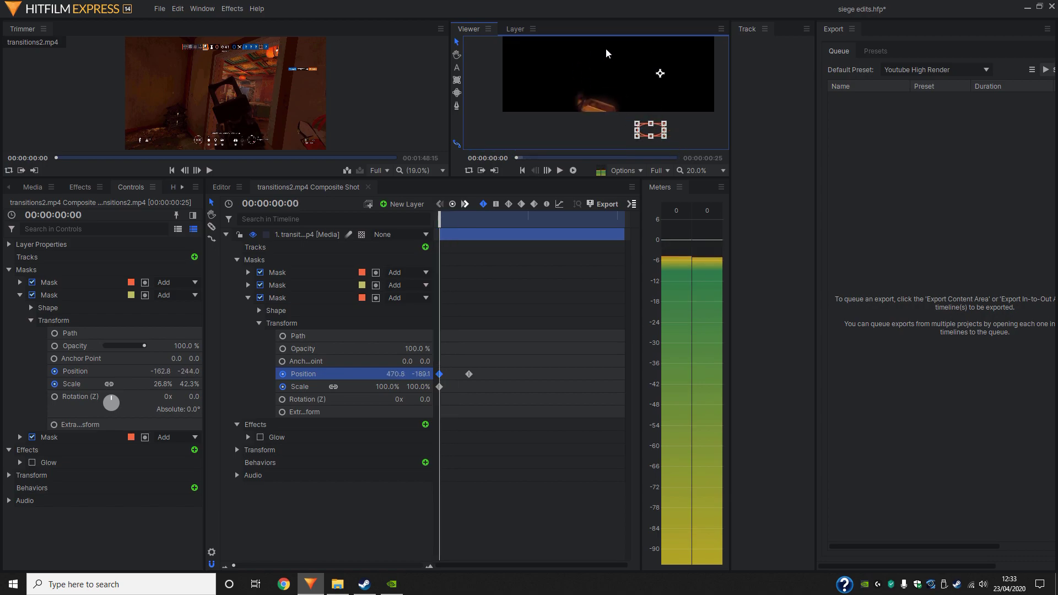
key(space)
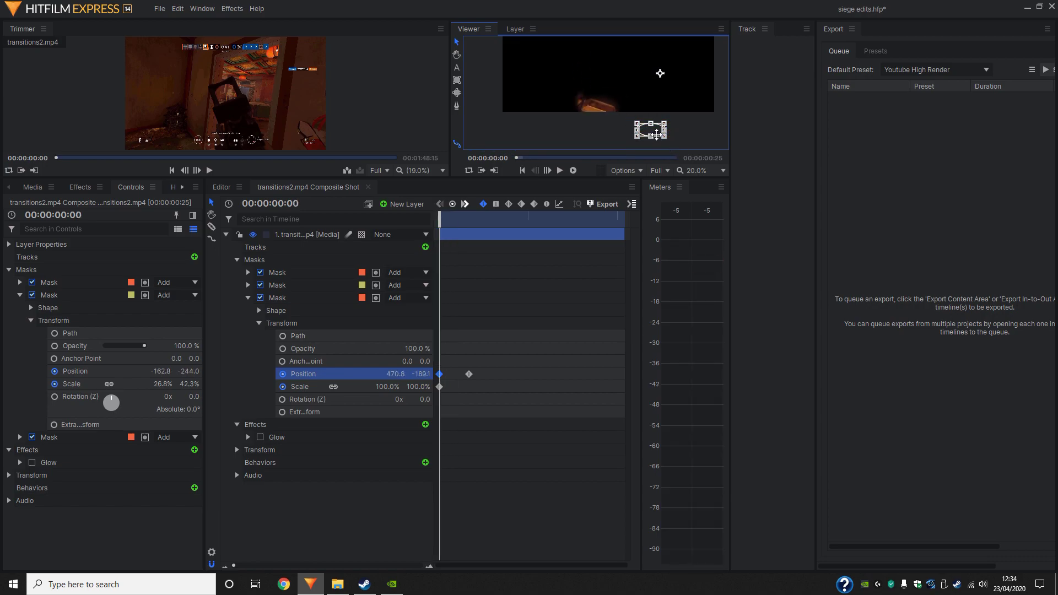
key(space)
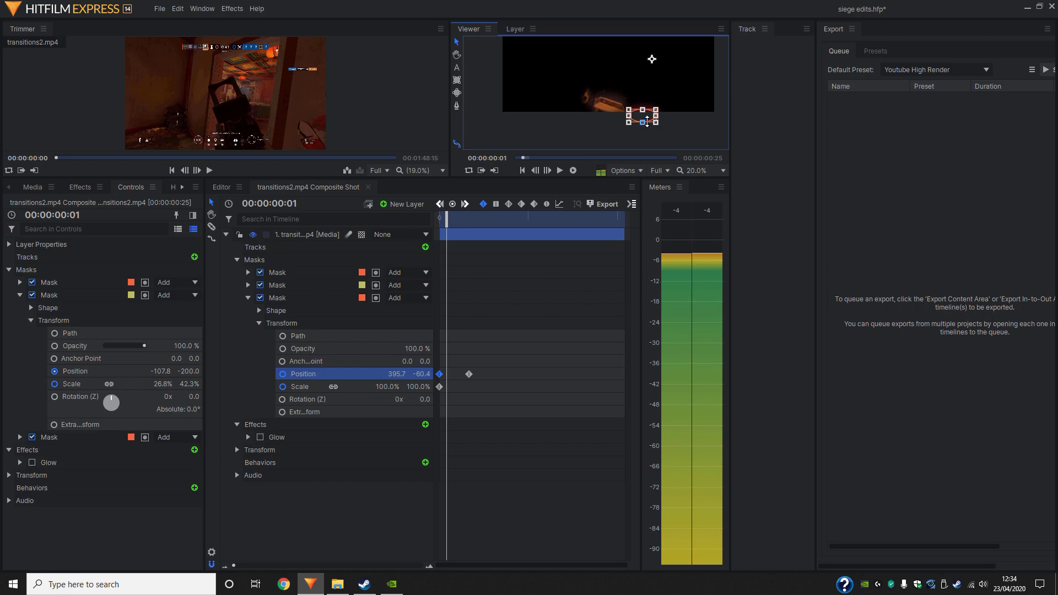
mouse_move(648, 121)
mouse_down()
mouse_move(658, 142)
mouse_move(623, 77)
mouse_up()
key(period)
key(period)
scroll(628, 125, up, 3)
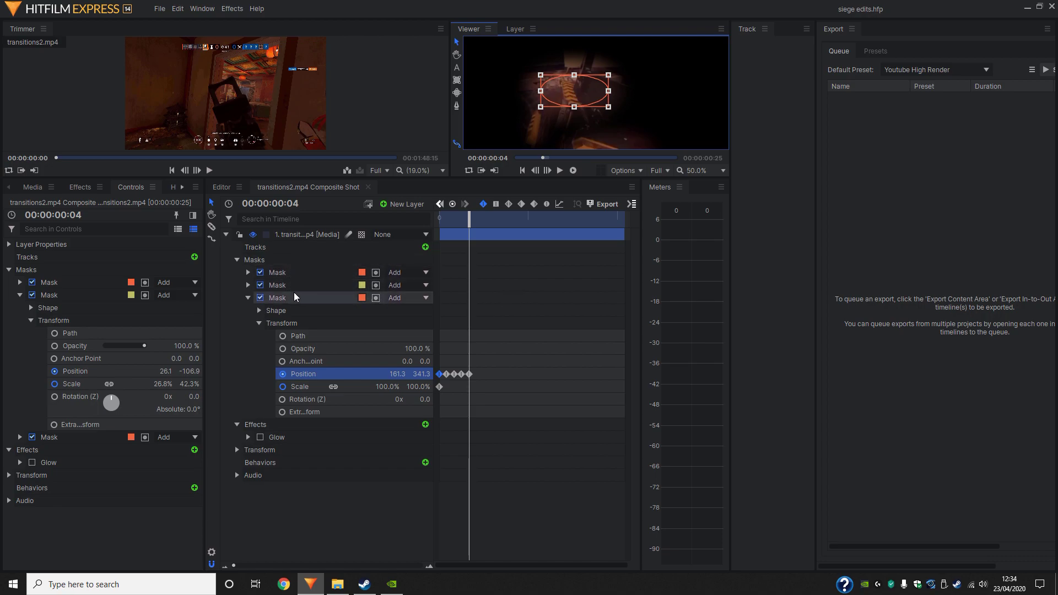
- Keyframe the duplicated mask's position on every frame from 00:00:00:05 to 00:00:00:24, ending at about 405.3, 333.3
click(548, 171)
drag(596, 101, 605, 102)
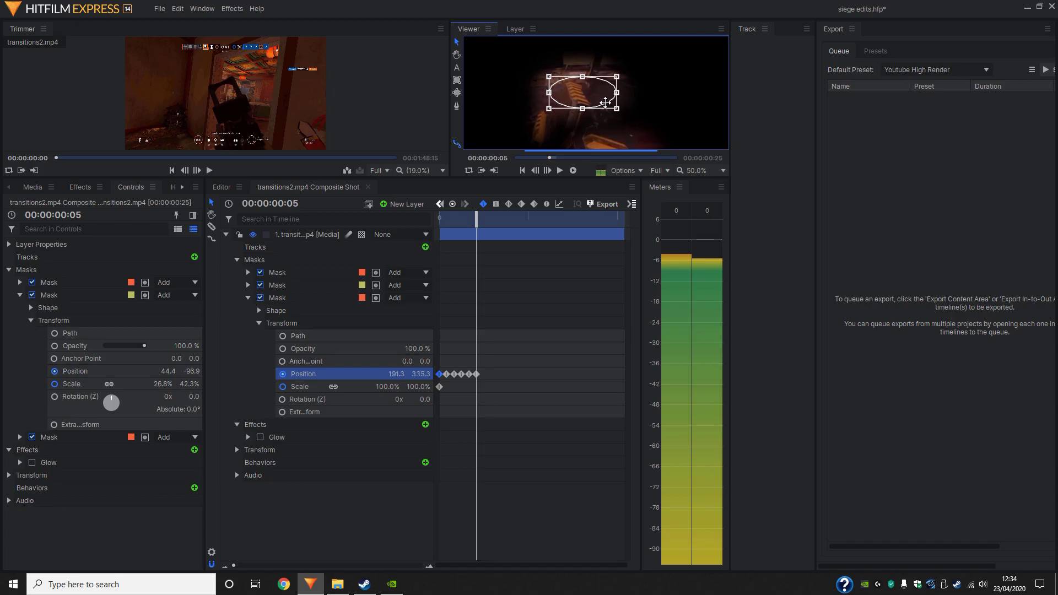
key(Right)
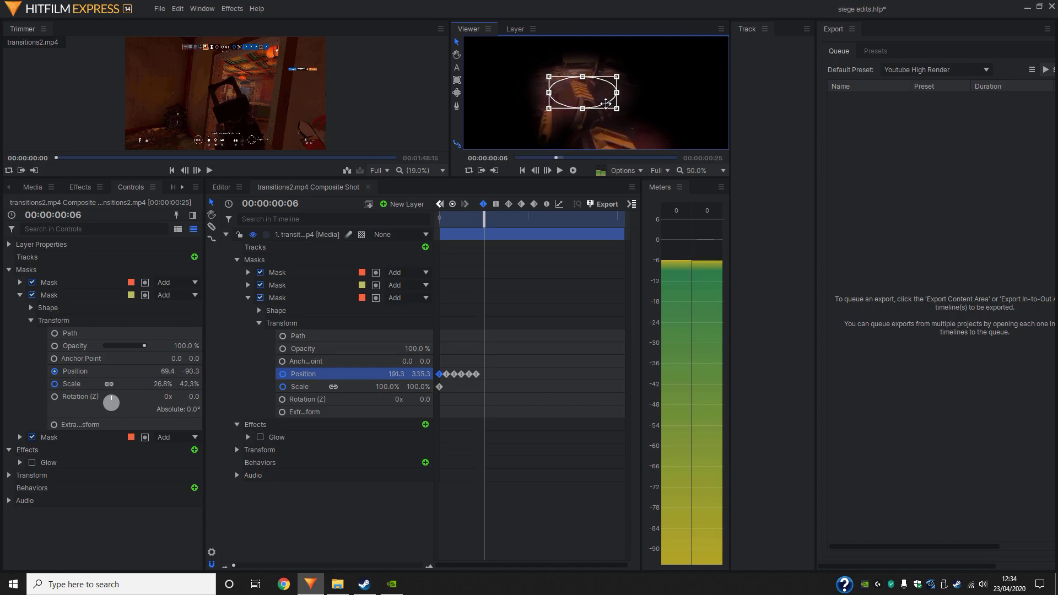
mouse_move(605, 103)
mouse_down()
mouse_move(624, 148)
mouse_move(627, 99)
mouse_move(631, 115)
mouse_move(665, 104)
mouse_up()
key(Right)
key(Right)
key(Right)
key(Right)
key(Right)
key(Right)
key(Right)
key(Right)
key(Right)
key(Right)
key(Right)
key(Right)
key(Right)
key(Right)
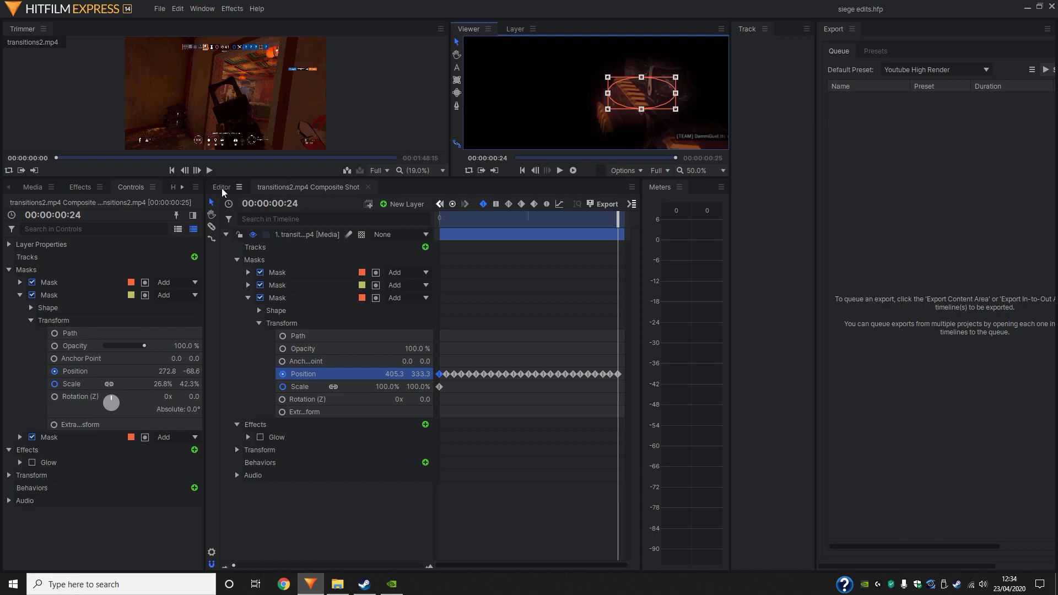
- Examine the masked weapon over the footage at 00:00:22:33 in the editor timeline
click(222, 190)
double_click(456, 299)
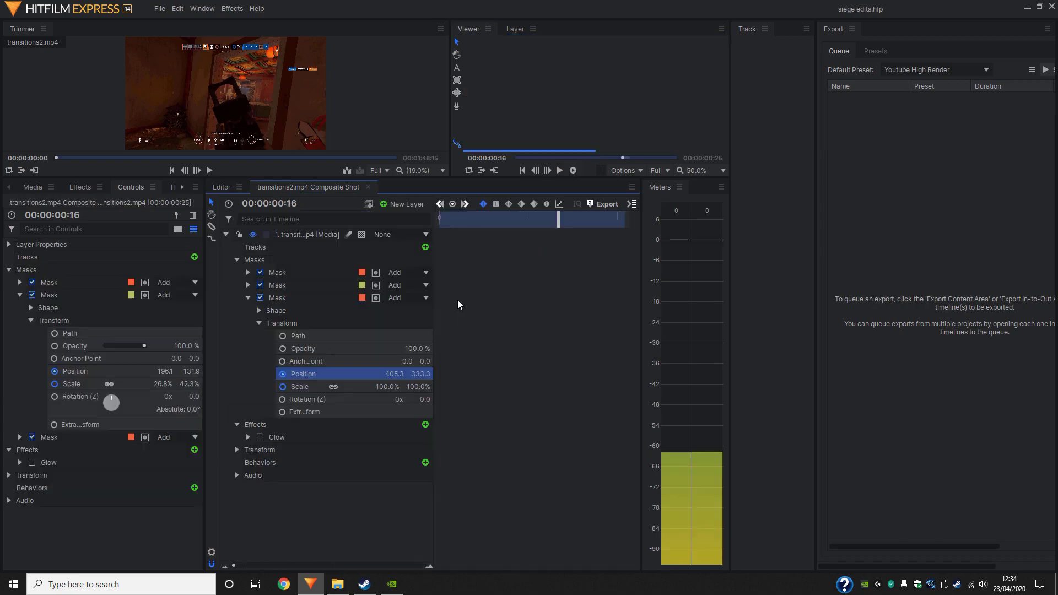
click(220, 190)
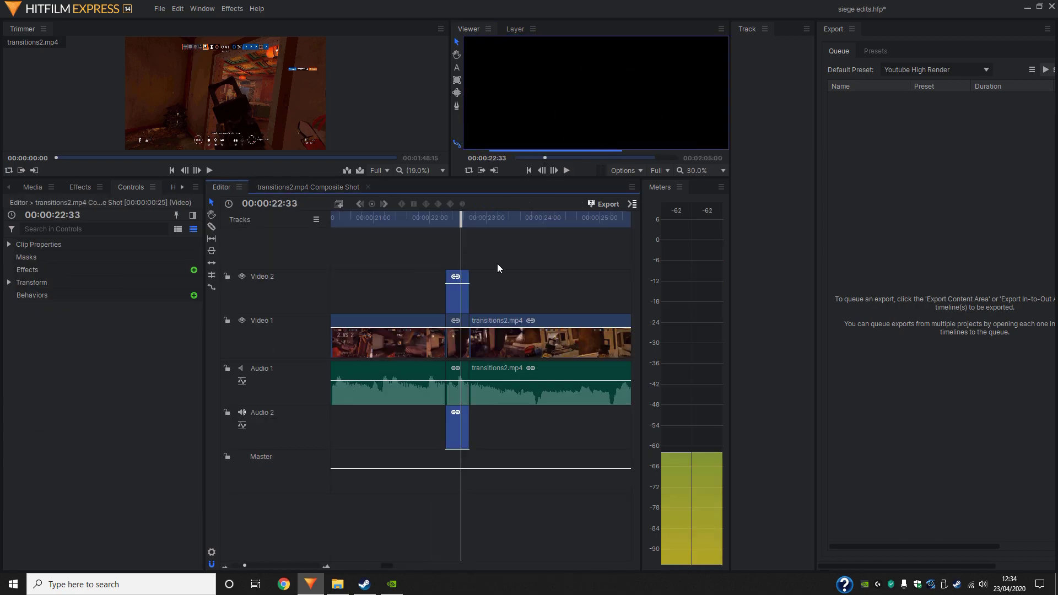
scroll(584, 99, down, 1)
scroll(598, 84, up, 3)
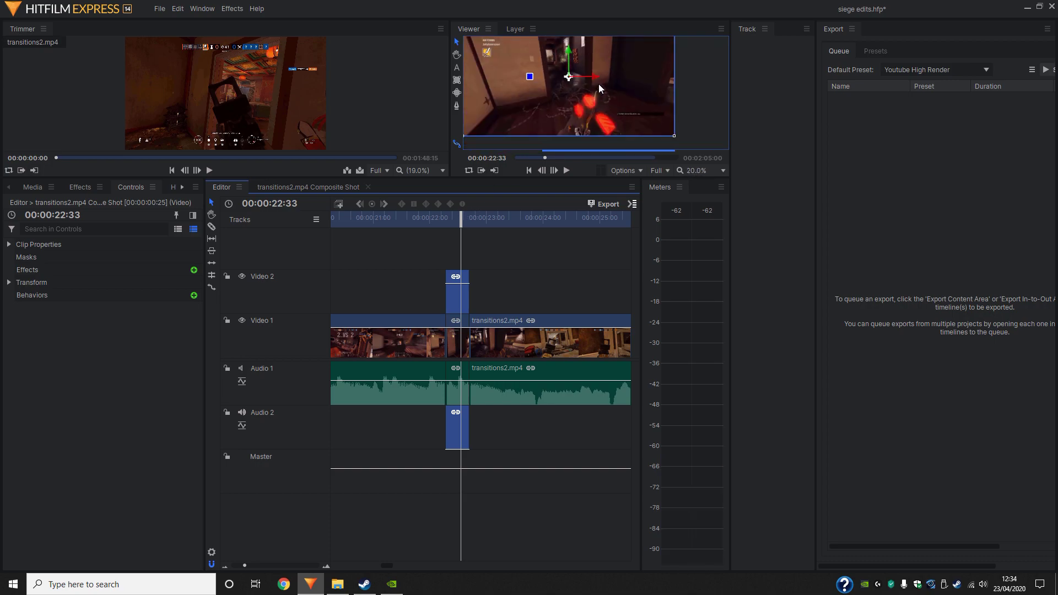
click(520, 249)
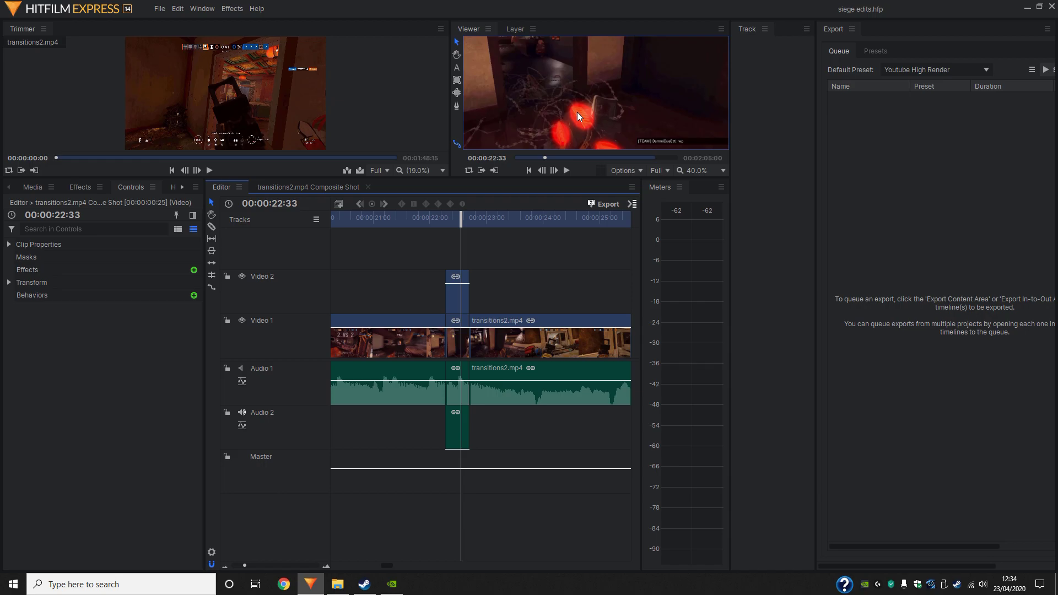
scroll(585, 111, down, 2)
scroll(592, 126, up, 2)
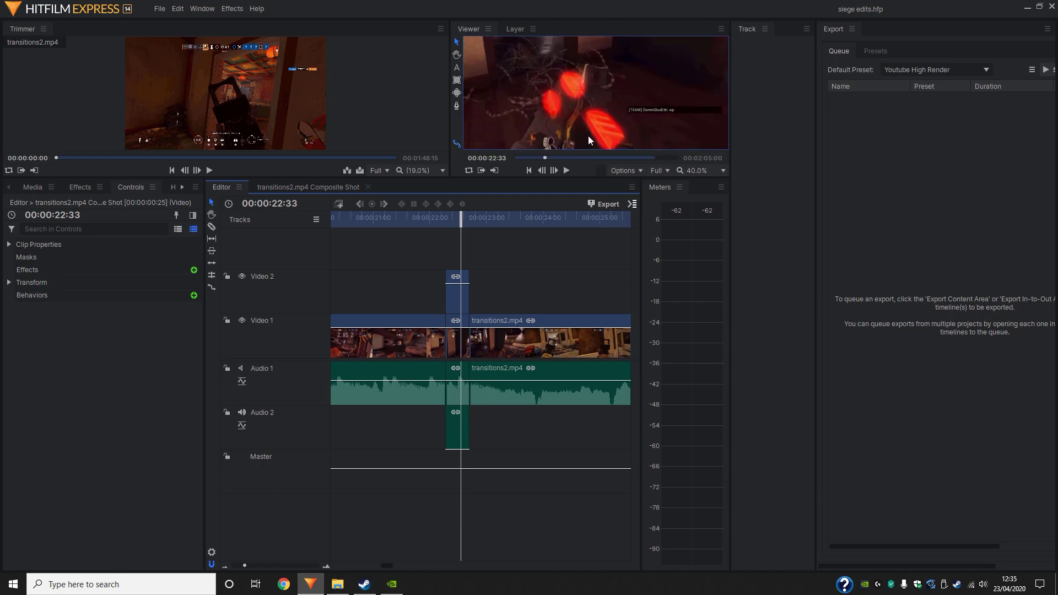
scroll(562, 117, down, 2)
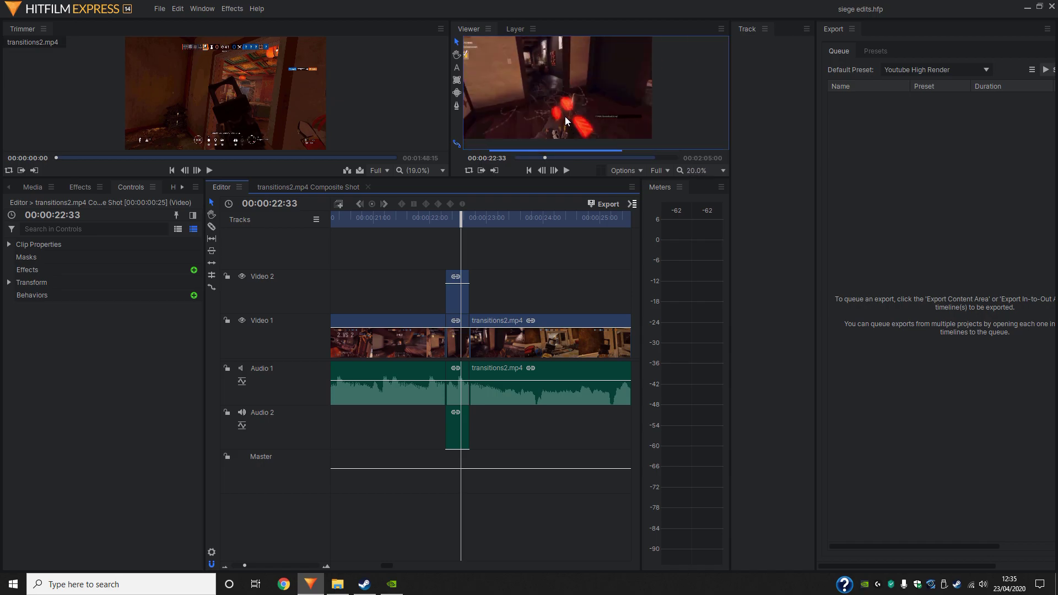
scroll(566, 115, up, 3)
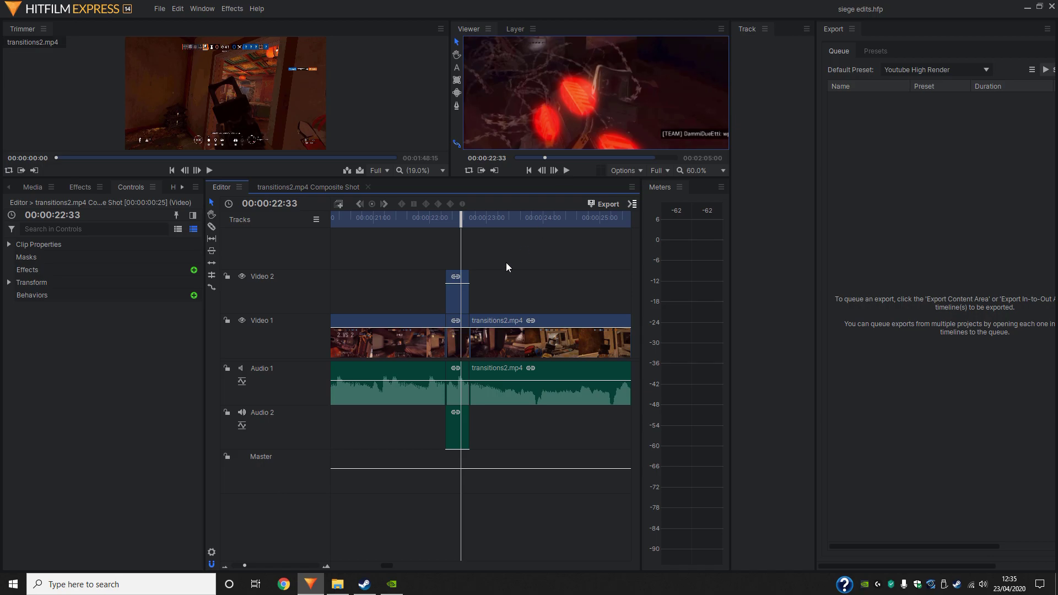
- Play the edit across the composite shot, stop playback, and return the playhead to the composite shot clip
double_click(458, 297)
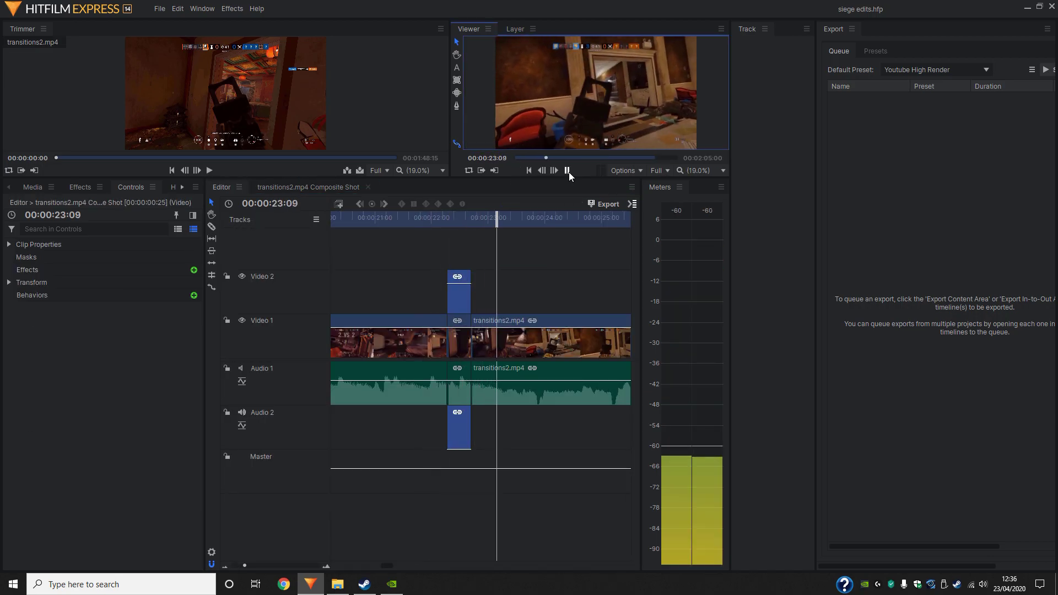
click(568, 170)
click(459, 218)
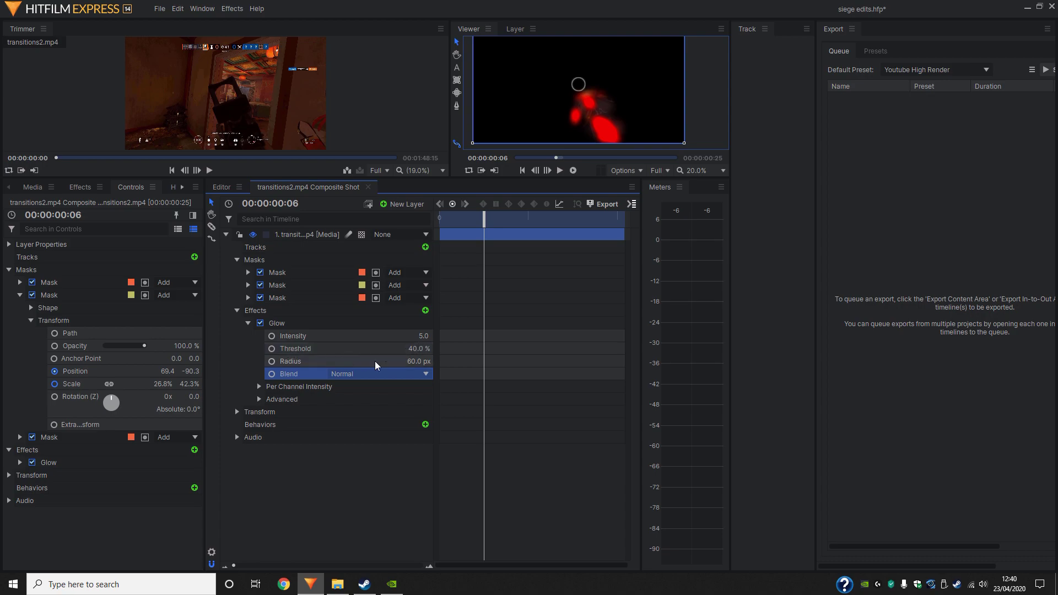
- Inspect the composite shot Glow's per-channel intensity settings and try its None blend
click(258, 387)
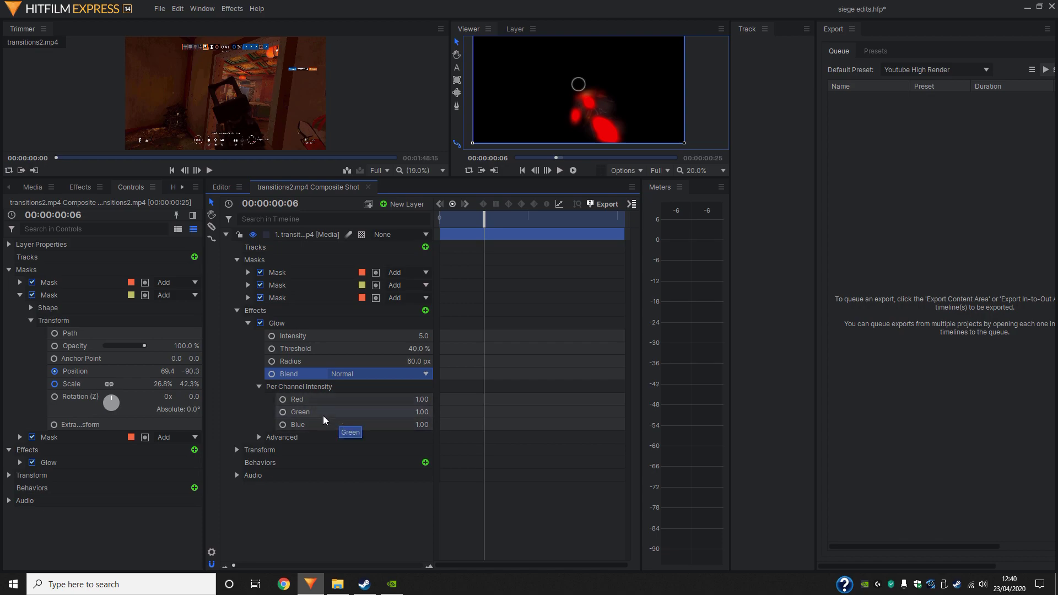
click(258, 386)
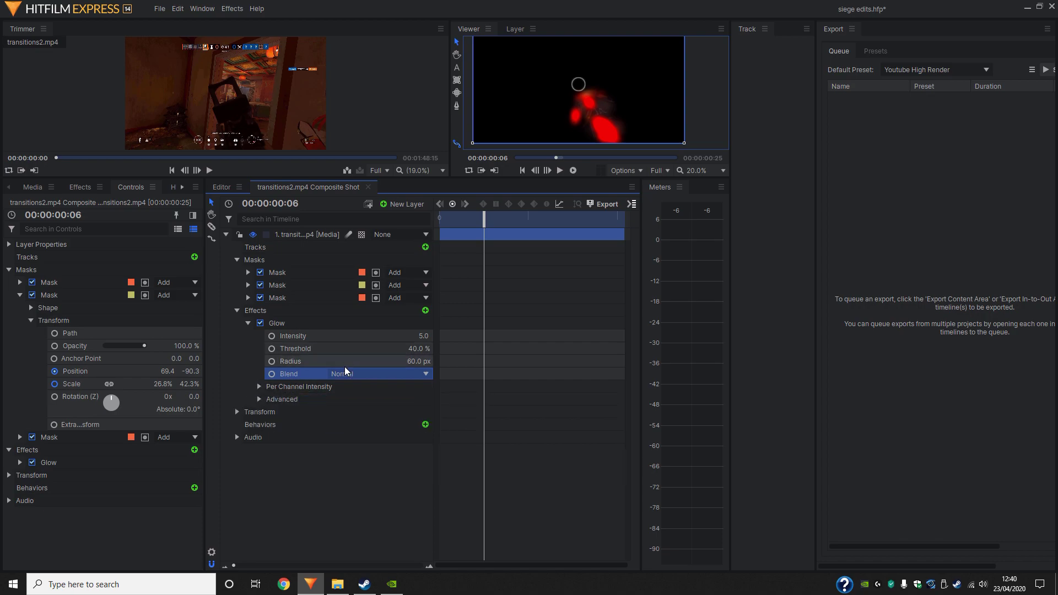
click(366, 374)
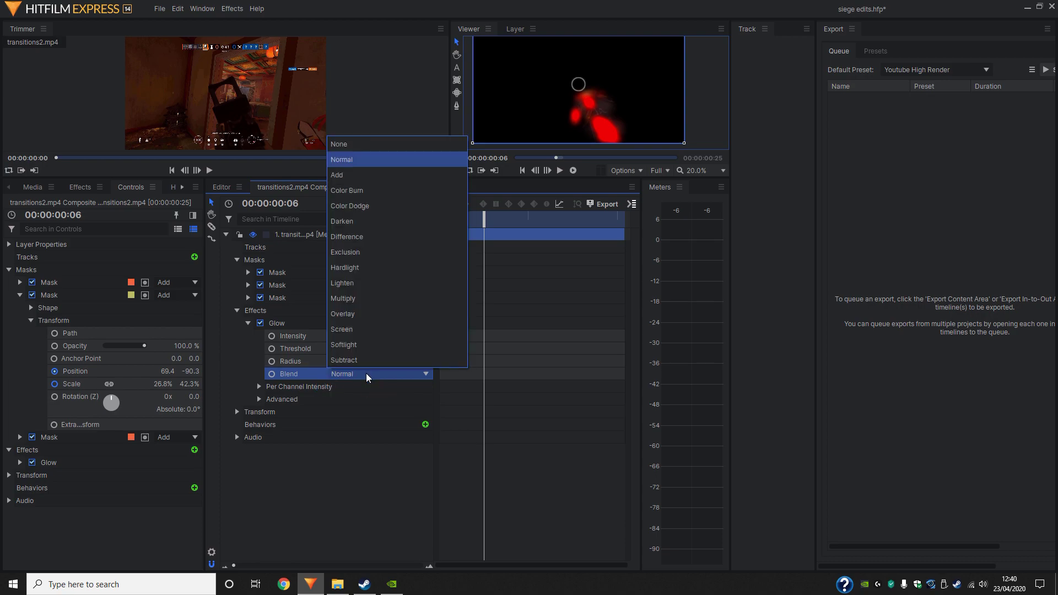
key(Down)
key(Return)
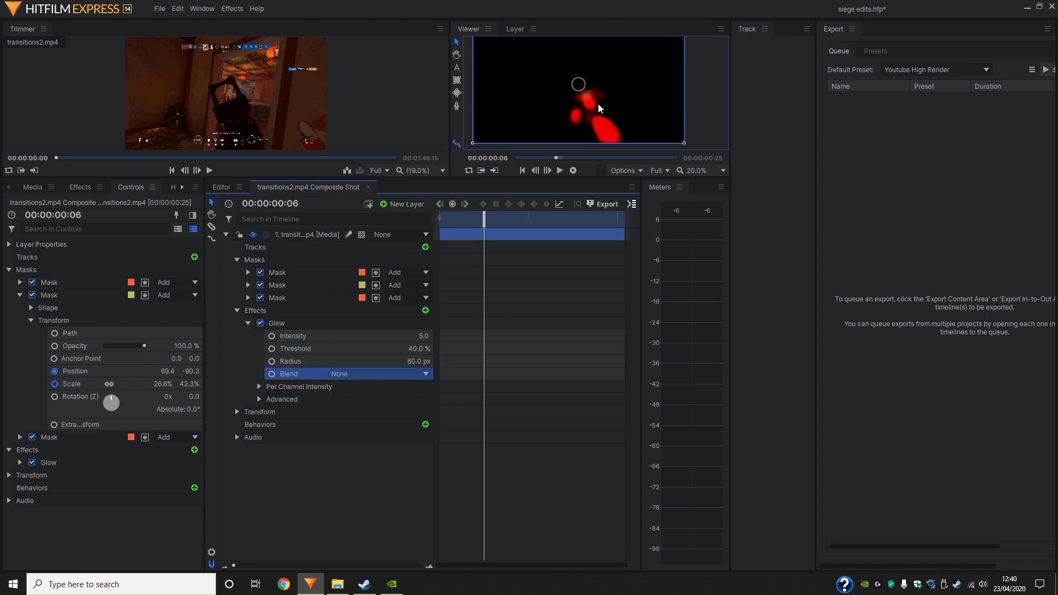
- Try further blends on the Glow at 00:00:00:06, including Color Dodge and Hardlight
scroll(585, 118, up, 3)
key(Down)
key(Down)
key(Down)
key(Down)
key(Down)
scroll(611, 132, down, 2)
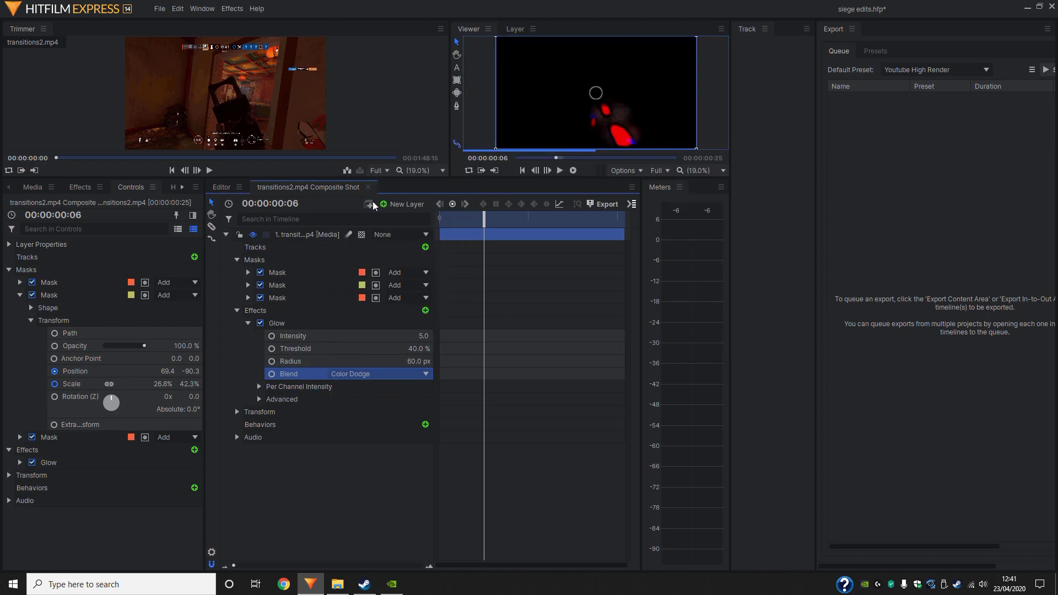
scroll(609, 130, up, 2)
scroll(605, 131, down, 3)
key(Down)
key(Down)
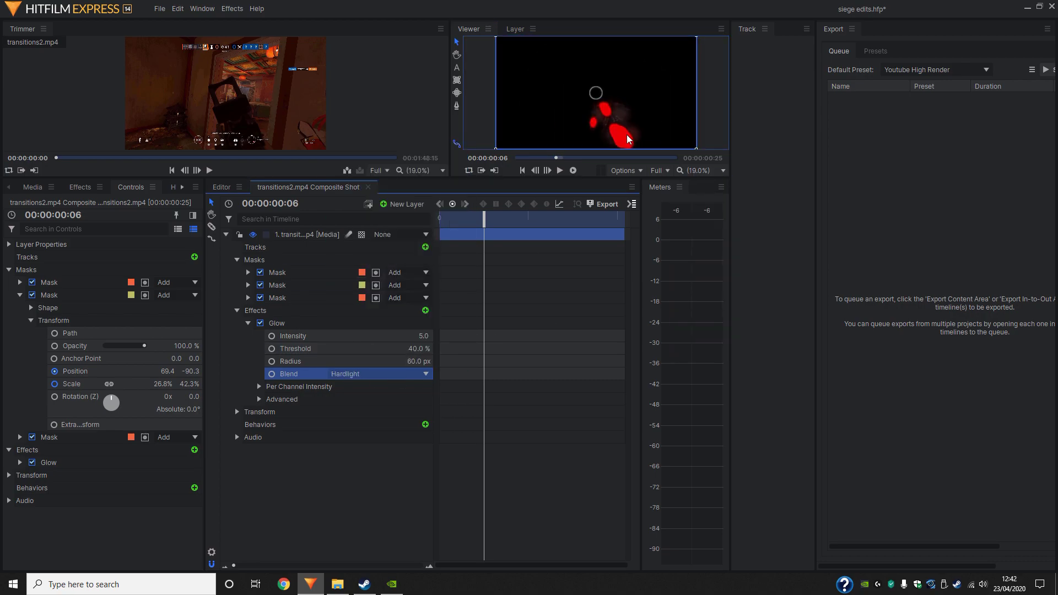
- Set the Glow's blend to Screen, its threshold to 23% and its radius to 41 px
click(380, 374)
click(369, 328)
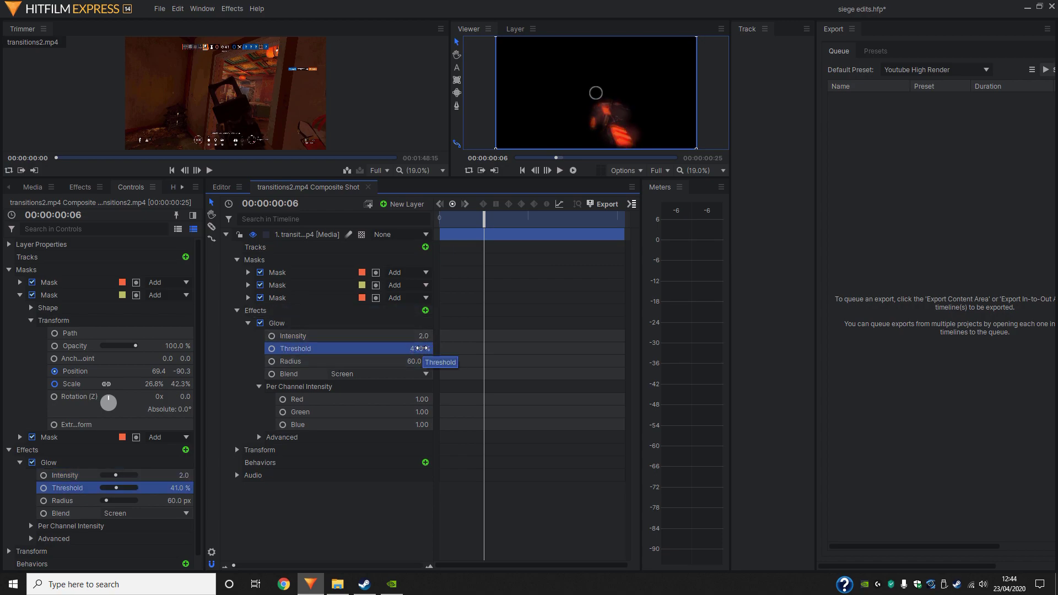
drag(421, 348, 406, 348)
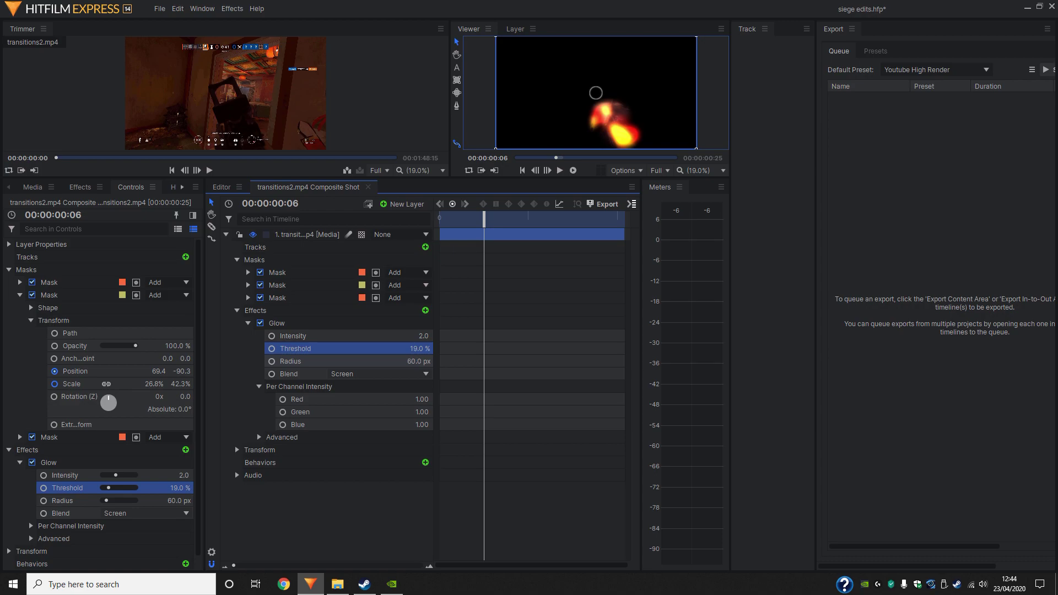
mouse_move(420, 360)
mouse_down()
mouse_move(386, 361)
mouse_move(417, 361)
mouse_move(412, 336)
mouse_move(437, 335)
mouse_move(409, 348)
mouse_move(465, 348)
mouse_move(413, 349)
mouse_move(391, 360)
mouse_move(423, 361)
mouse_move(394, 360)
mouse_move(414, 361)
mouse_up()
click(425, 347)
click(424, 361)
- Try different red, green and blue per-channel intensities on the Glow
drag(419, 399, 400, 399)
drag(418, 411, 386, 399)
drag(421, 424, 366, 424)
drag(421, 411, 432, 411)
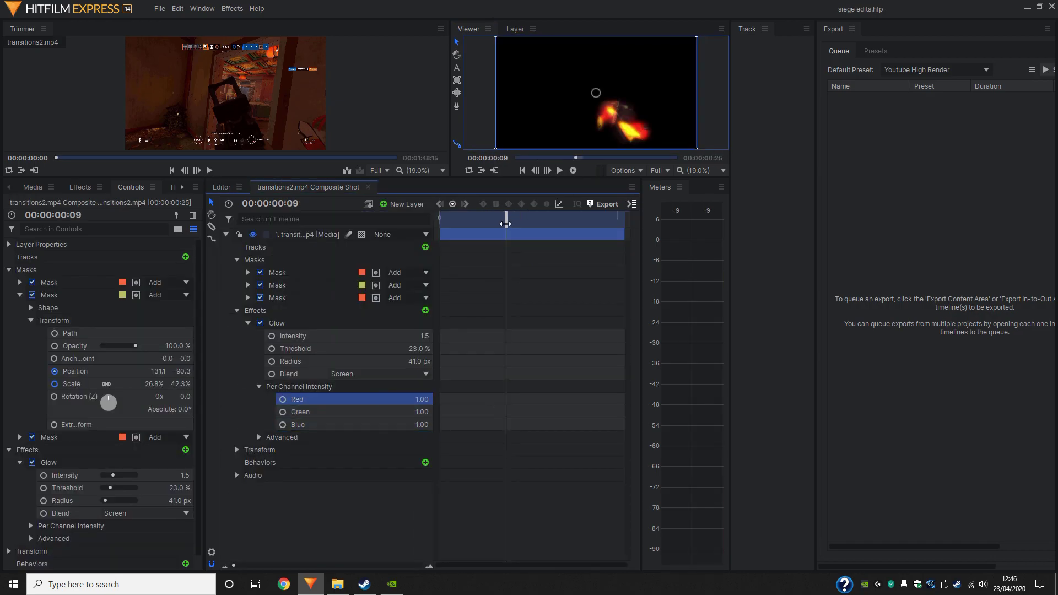
- Try further blends on the Glow, including Color Burn, Hardlight, Screen, Softlight and Subtract
click(409, 373)
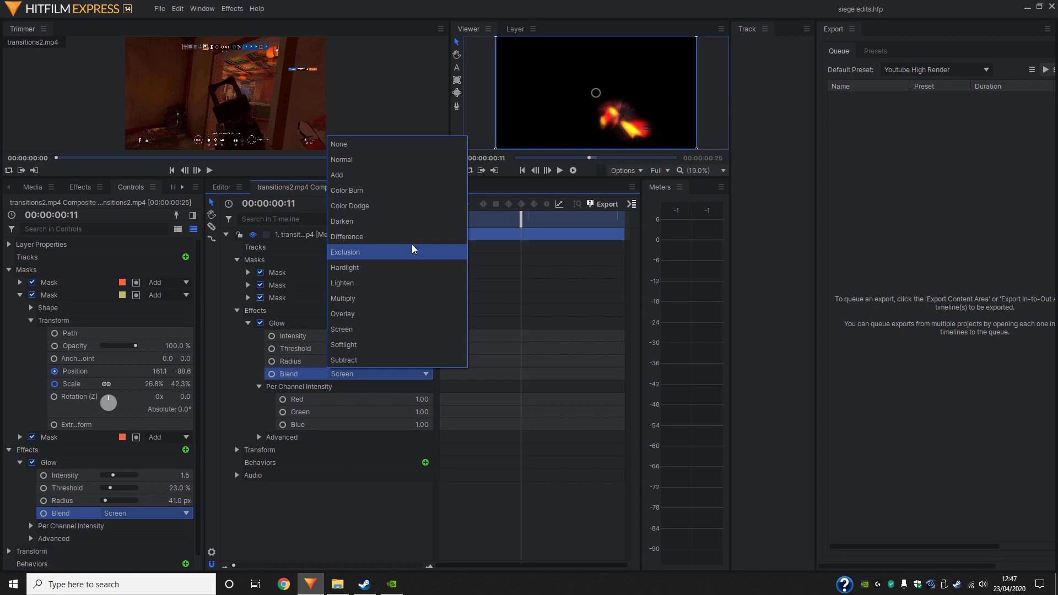
click(363, 143)
click(375, 374)
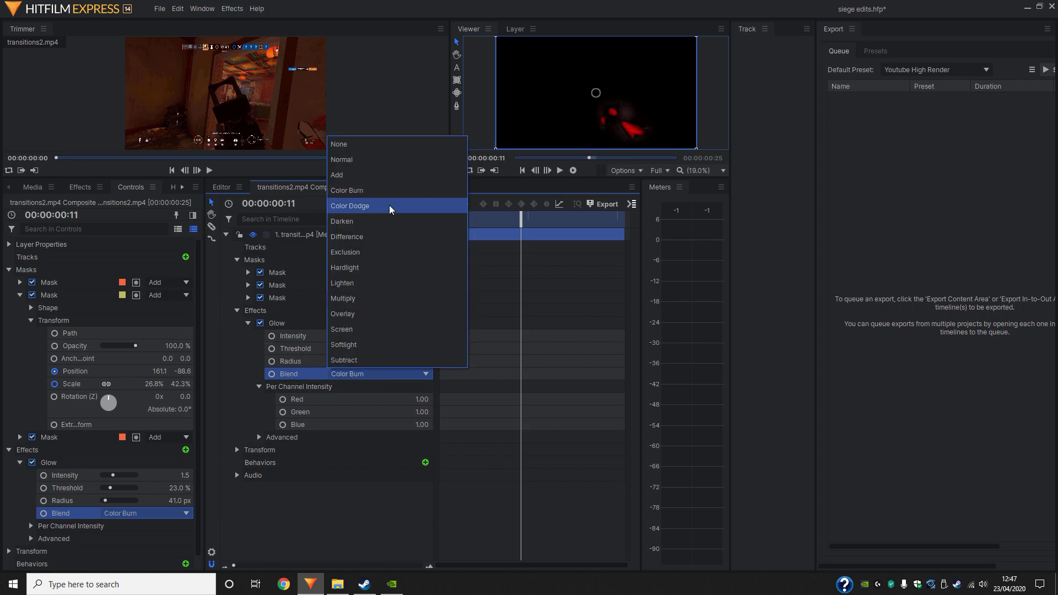
click(389, 236)
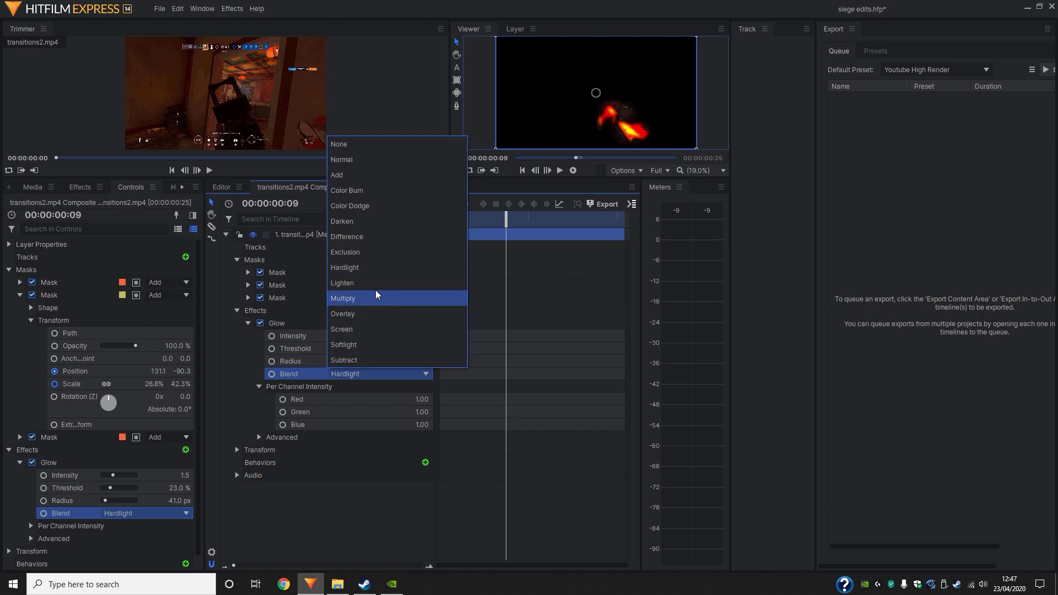
click(375, 329)
click(382, 374)
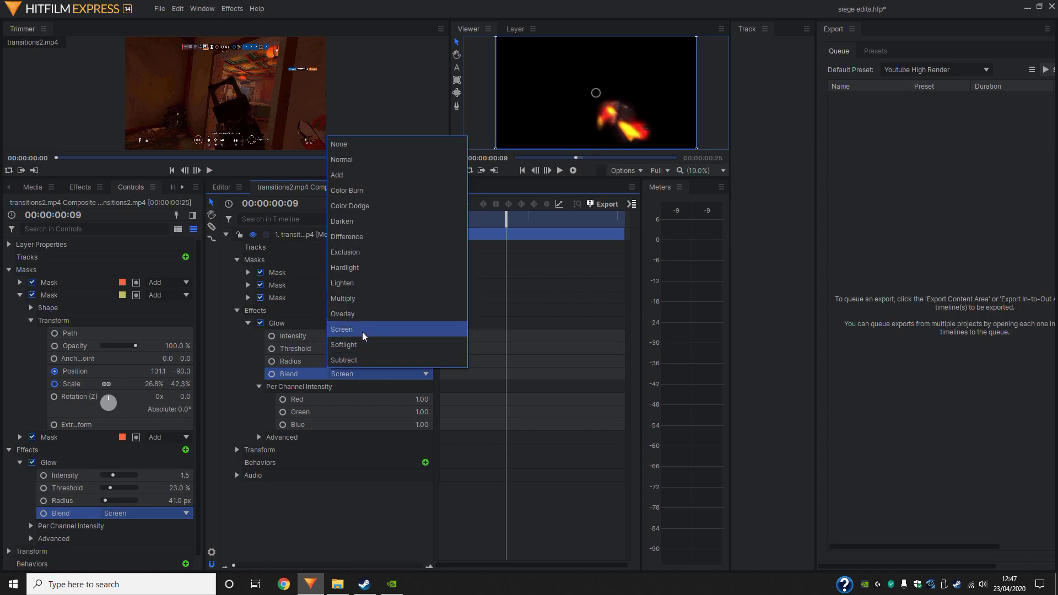
click(364, 344)
click(372, 373)
click(379, 360)
- Set the Glow's blend to Add and collapse its properties
click(375, 377)
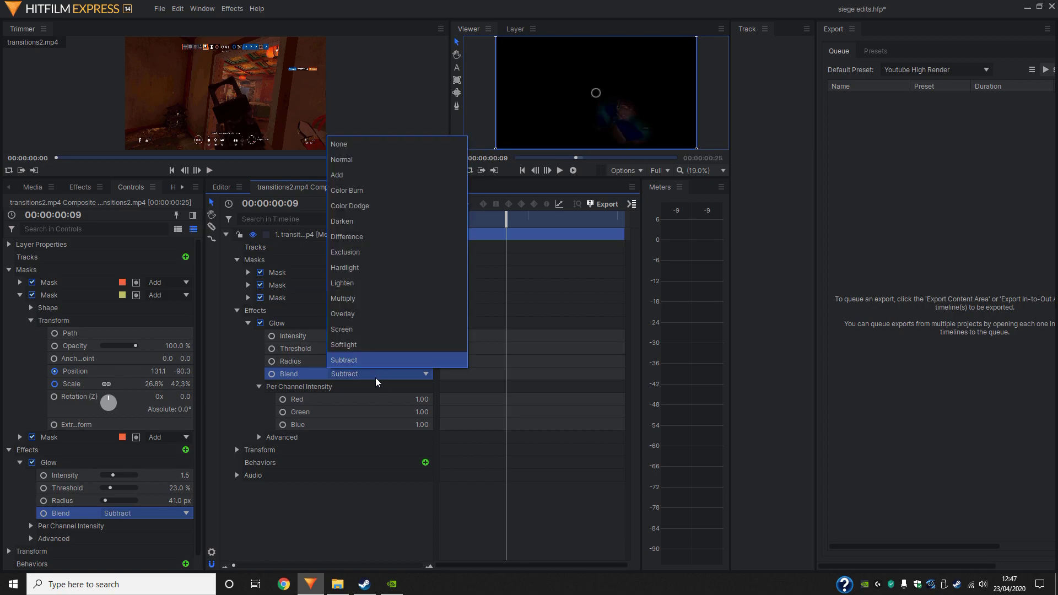
click(375, 175)
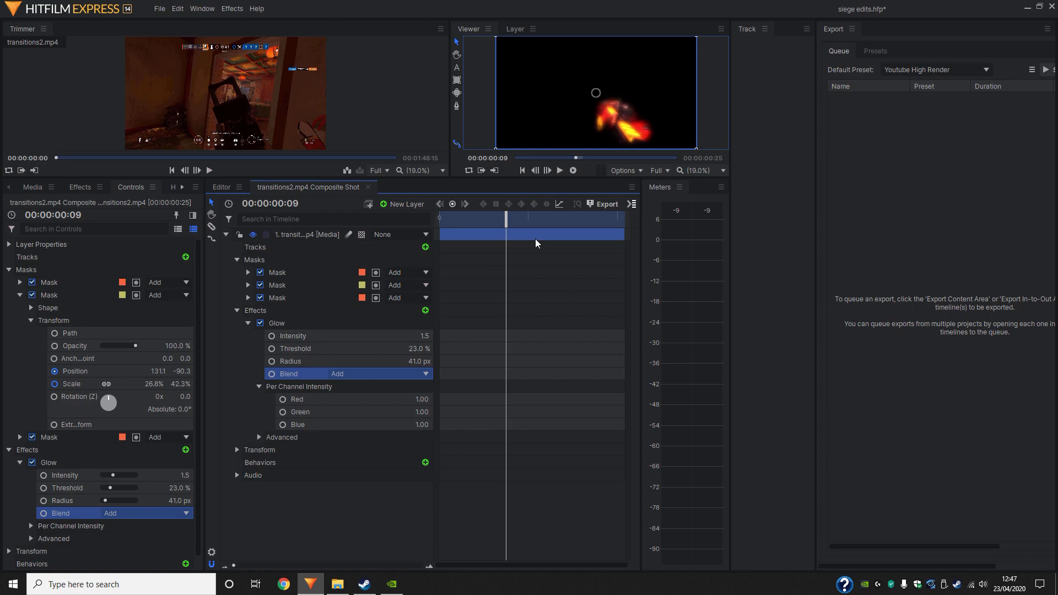
click(247, 323)
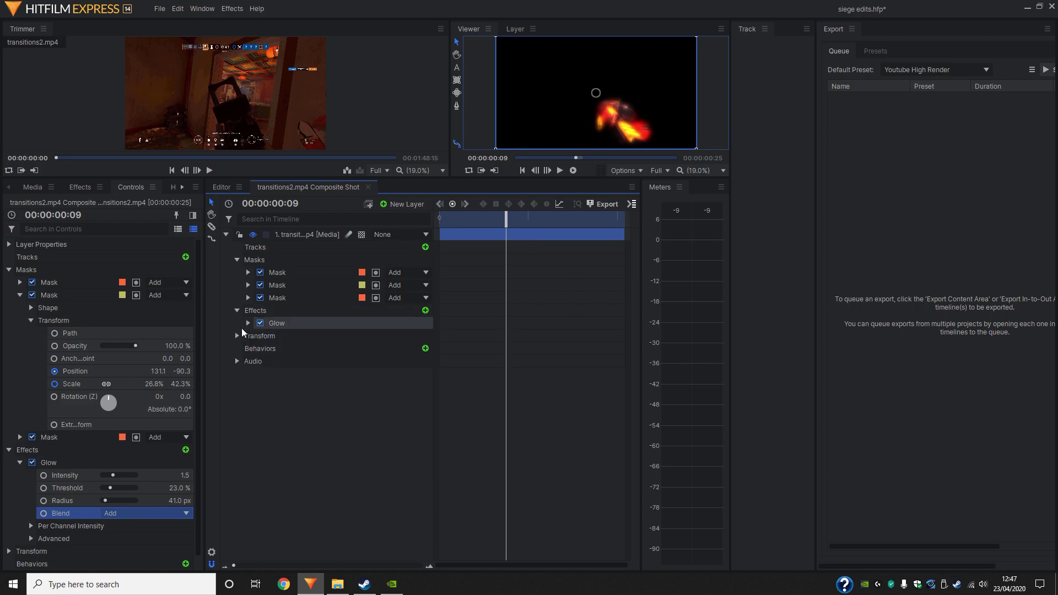
- Play the transition in the editor timeline to review the Add-blended Glow
click(222, 187)
click(437, 218)
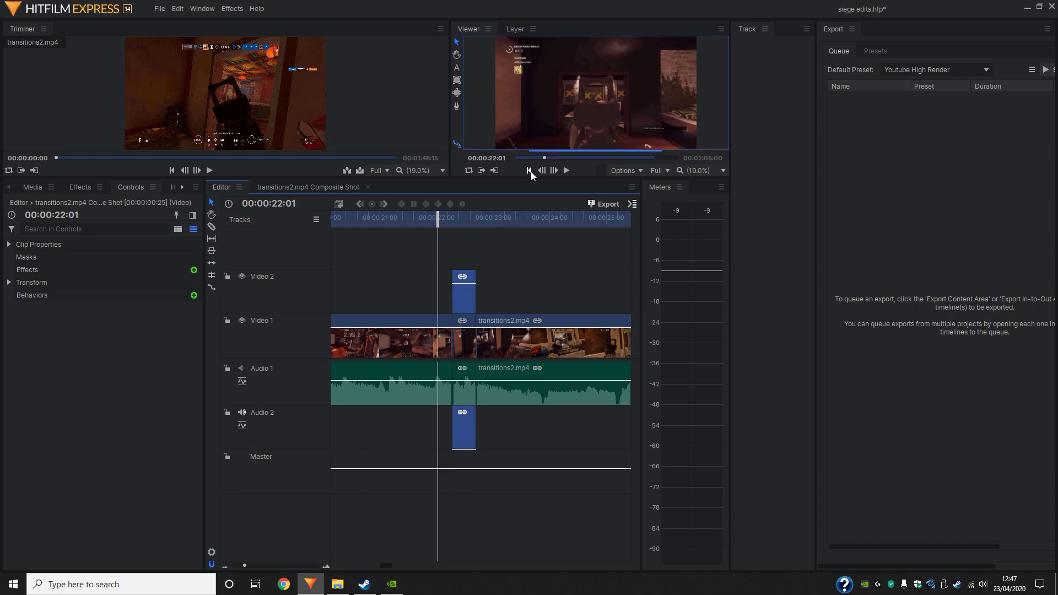
click(569, 173)
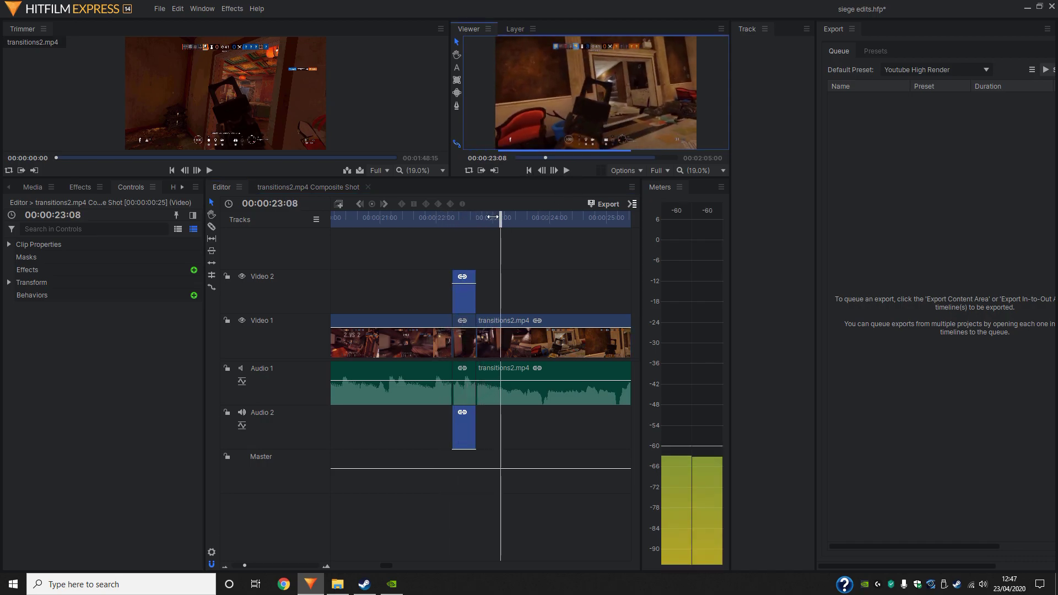
drag(499, 217, 454, 221)
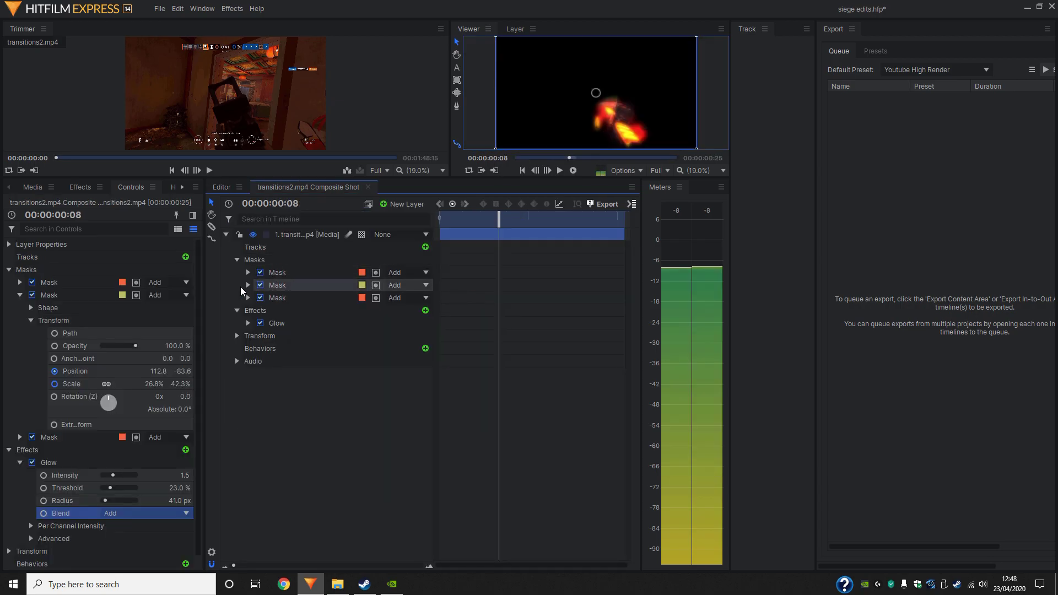
- Find the Light Flares effect by searching for "light f" and add it to the composite shot's media layer
click(248, 285)
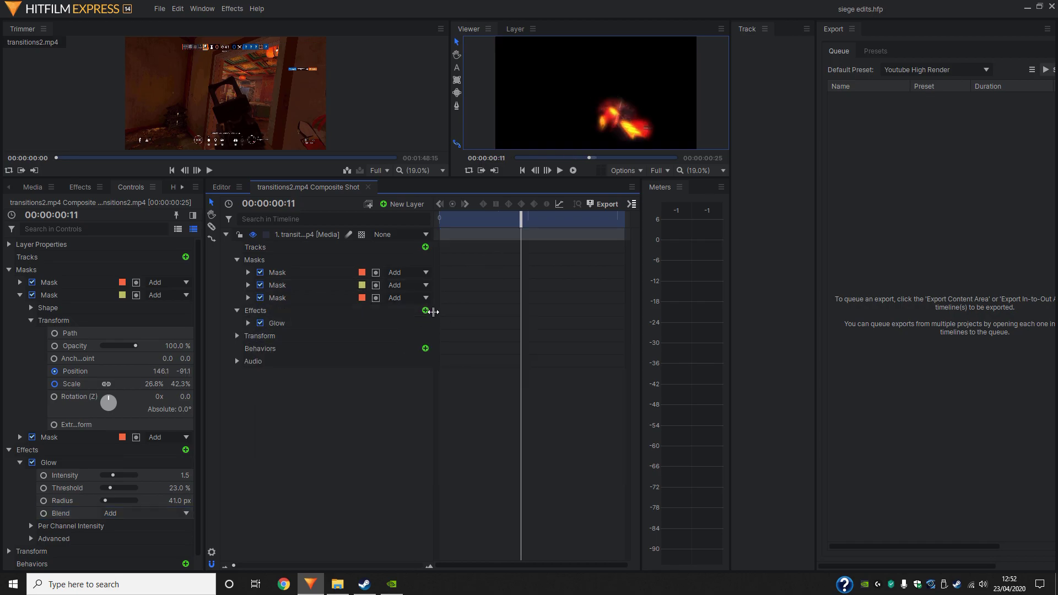
click(425, 310)
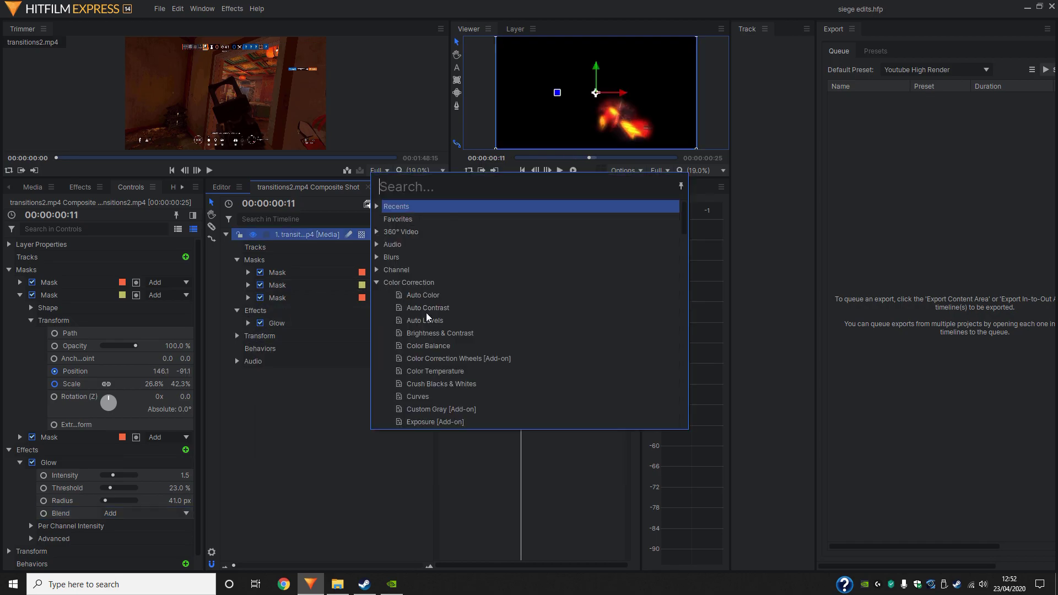
text(light)
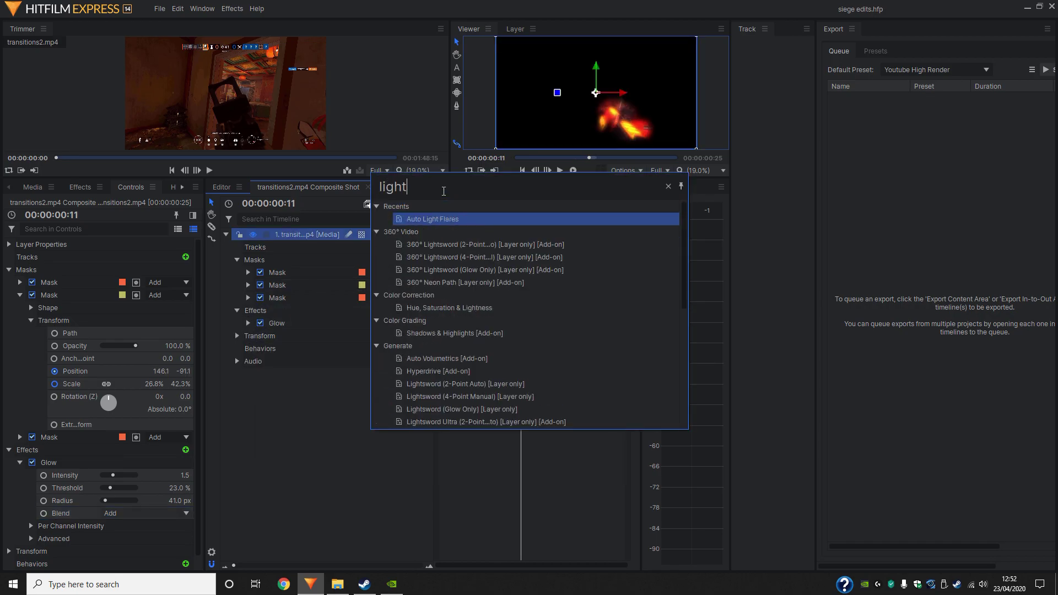
text( f)
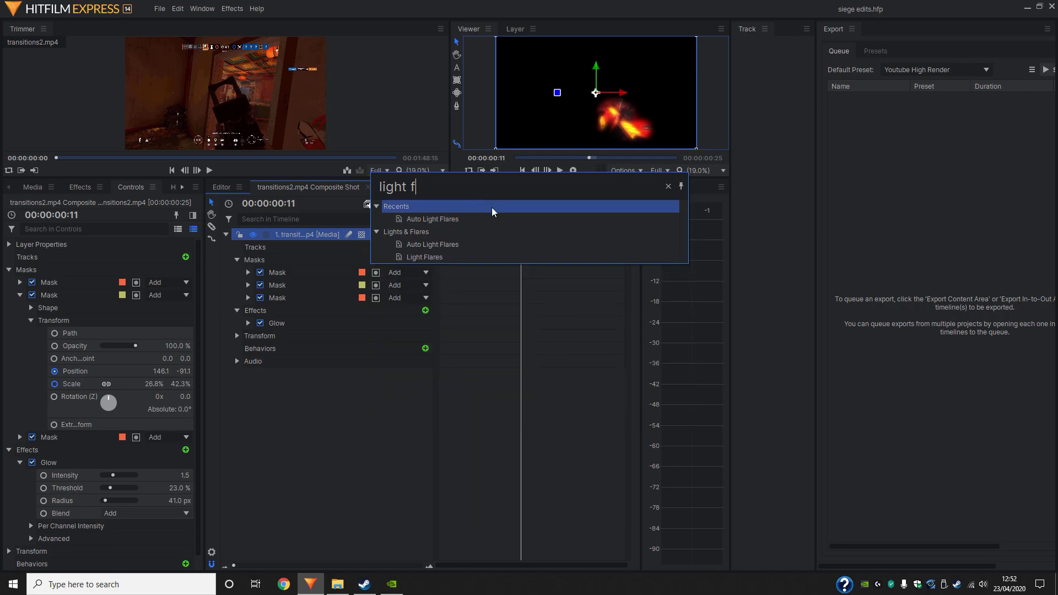
click(441, 256)
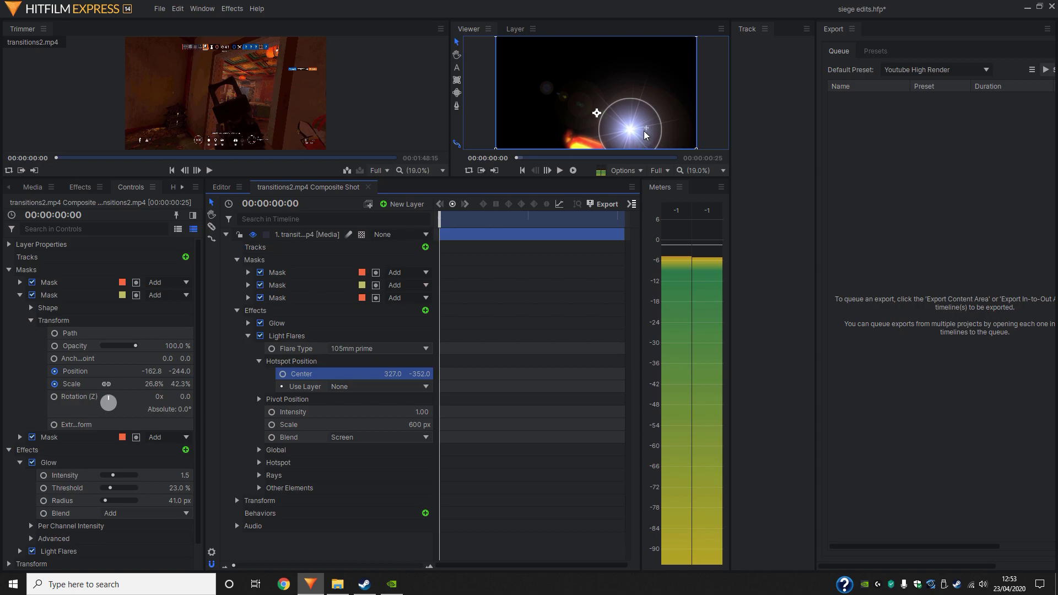
- Place the flare's hotspot over the weapon at about -84, -499 on the first frame and enable keyframing for its center
drag(644, 130, 592, 149)
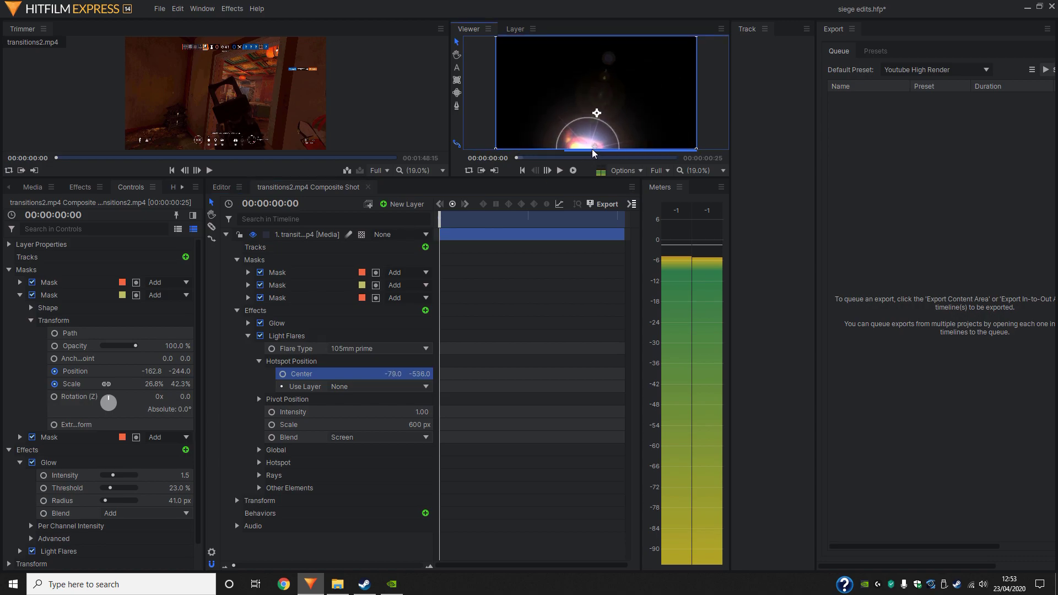
click(282, 374)
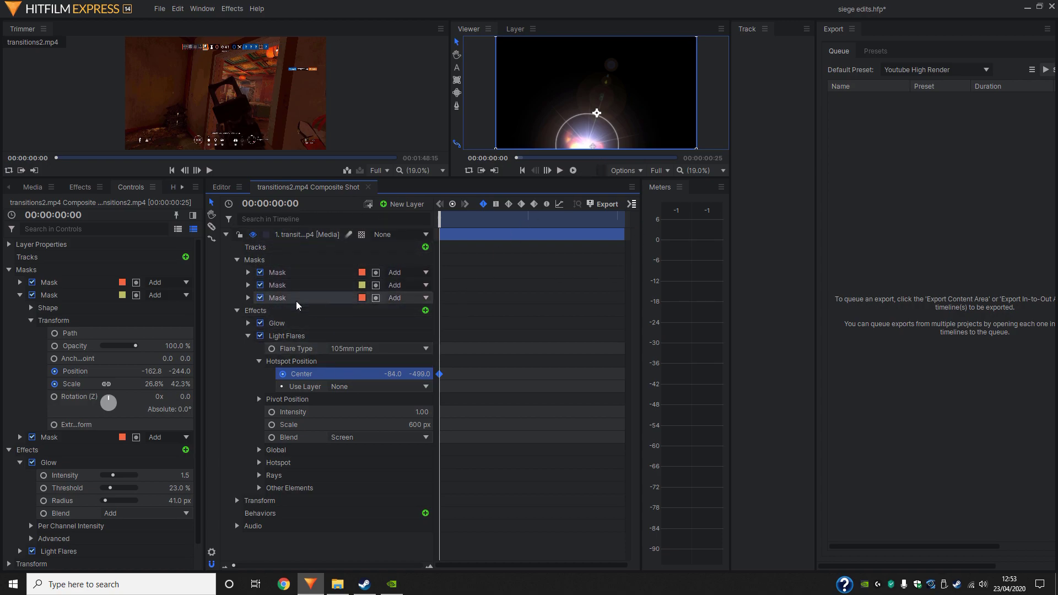
- Keyframe the flare's hotspot center frame by frame to follow the weapon through 00:00:00:24
scroll(605, 115, down, 1)
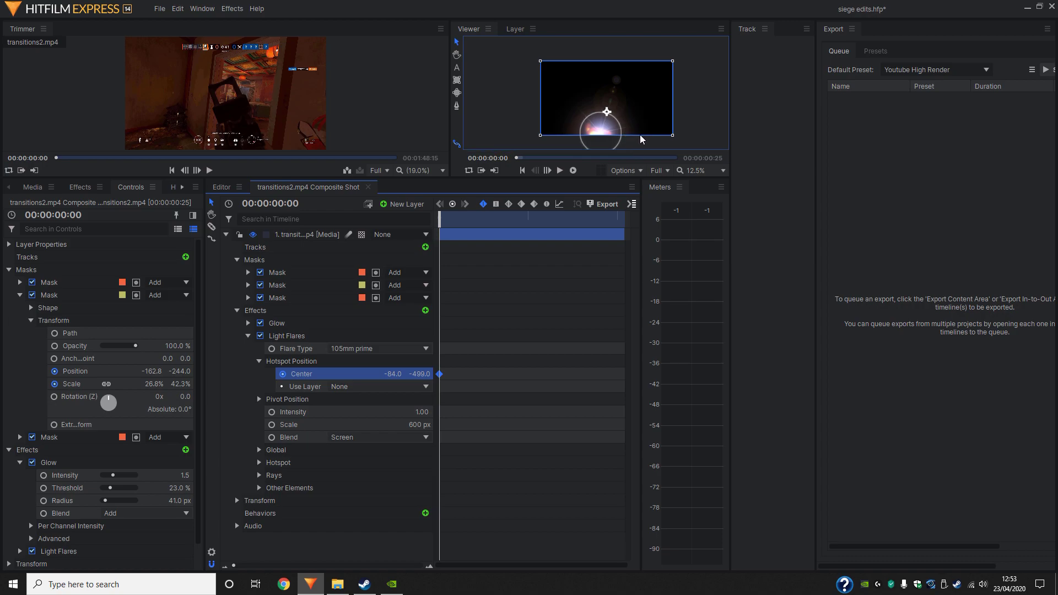
key(period)
mouse_move(606, 135)
mouse_down()
mouse_move(645, 123)
mouse_move(627, 131)
mouse_move(585, 101)
mouse_move(653, 116)
mouse_move(645, 106)
mouse_move(665, 131)
mouse_up()
key(period)
key(period)
key(period)
key(period)
key(period)
key(period)
scroll(646, 127, up, 1)
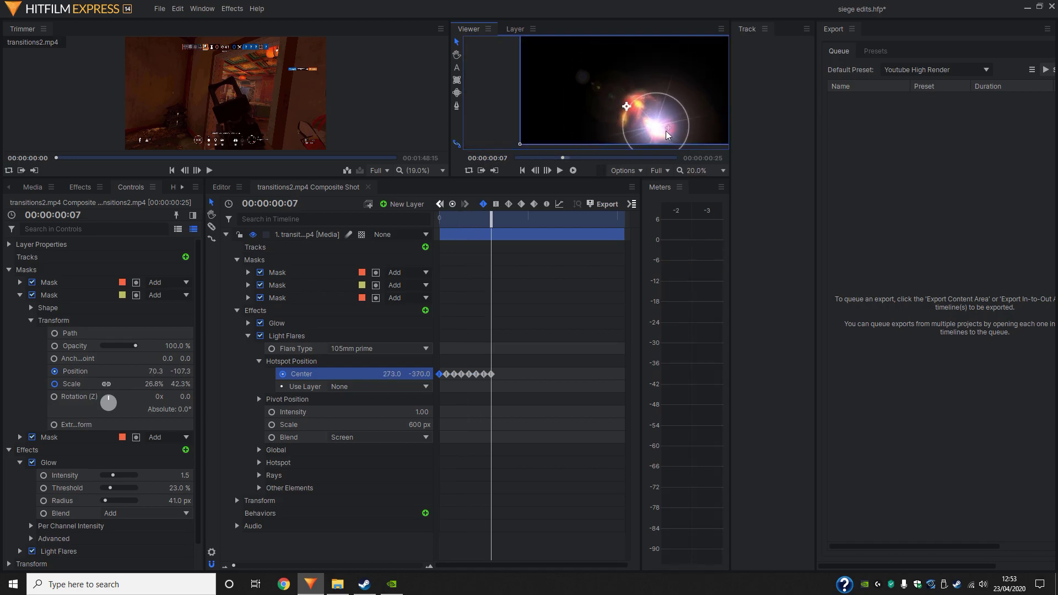
mouse_move(633, 120)
mouse_down()
mouse_move(653, 127)
mouse_move(676, 123)
mouse_move(672, 139)
mouse_move(702, 128)
mouse_up()
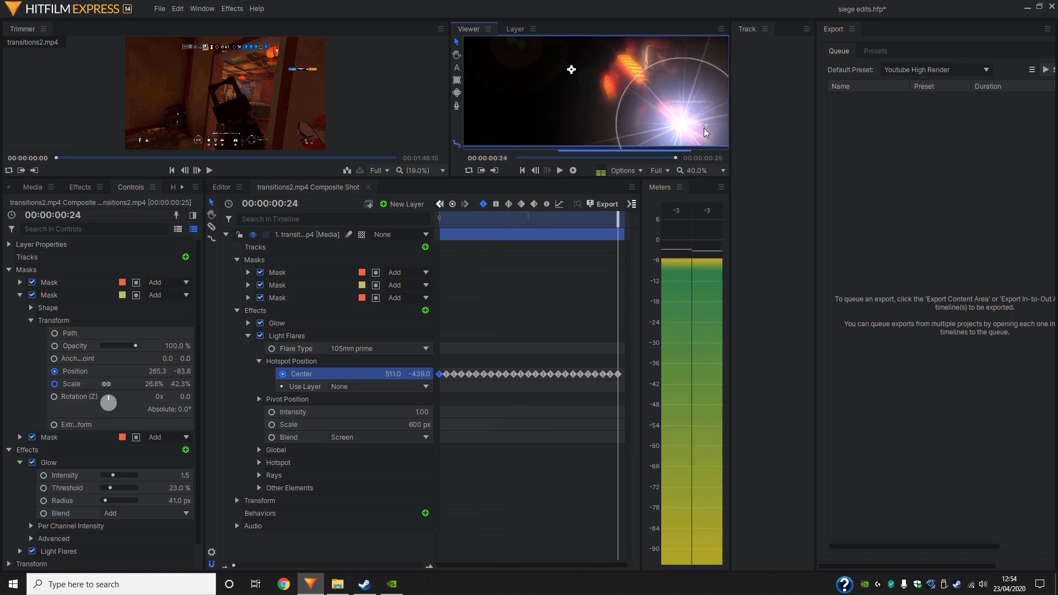
- Return the composite shot to its first frame and set the Light Flares' flare type to Golden artifacts
click(723, 170)
click(716, 334)
drag(621, 224, 351, 207)
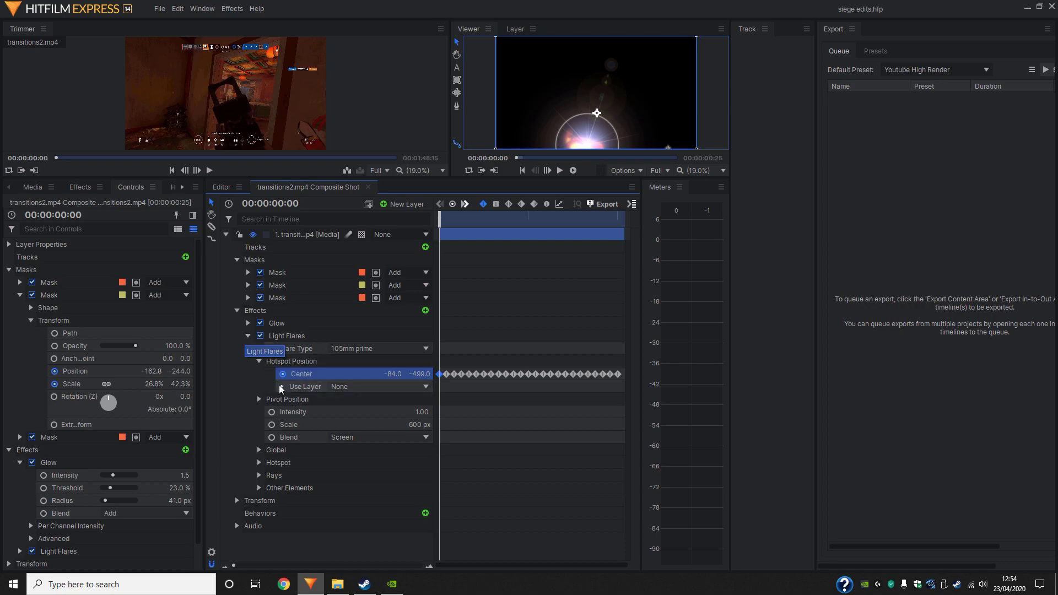
click(386, 352)
click(381, 345)
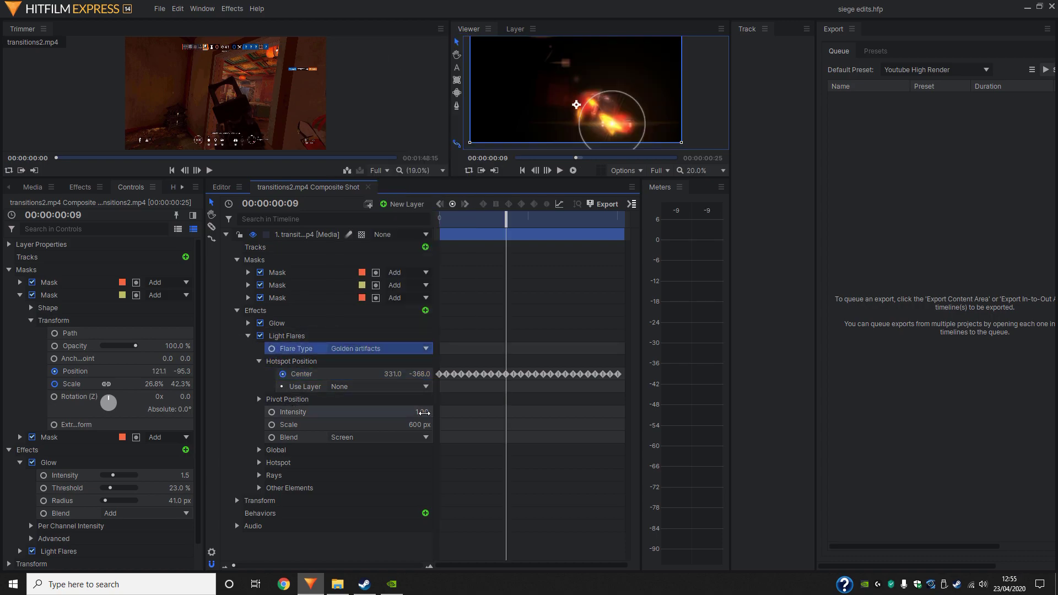
click(386, 438)
click(387, 438)
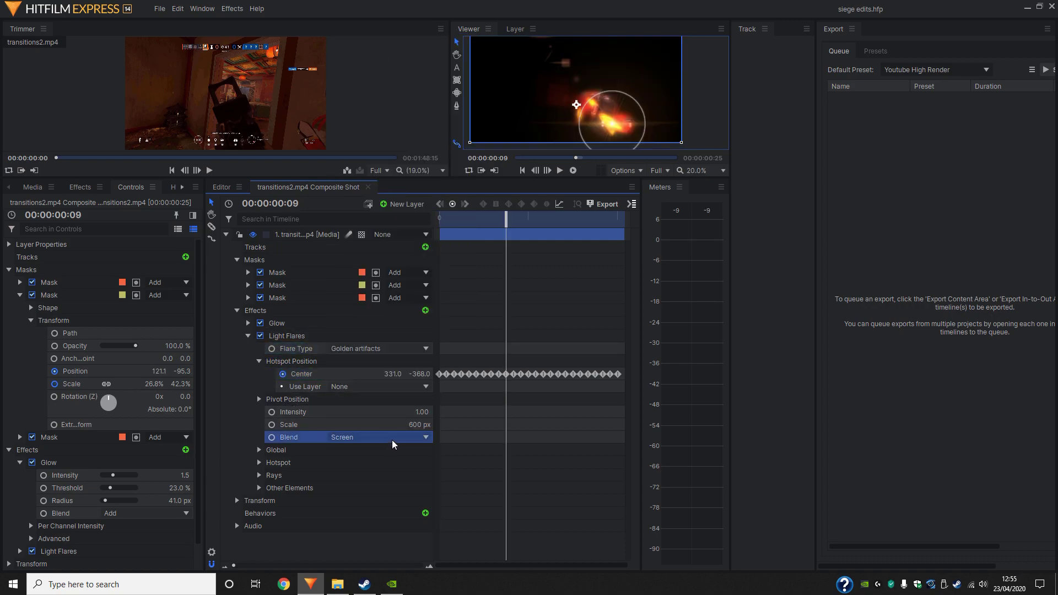
click(708, 137)
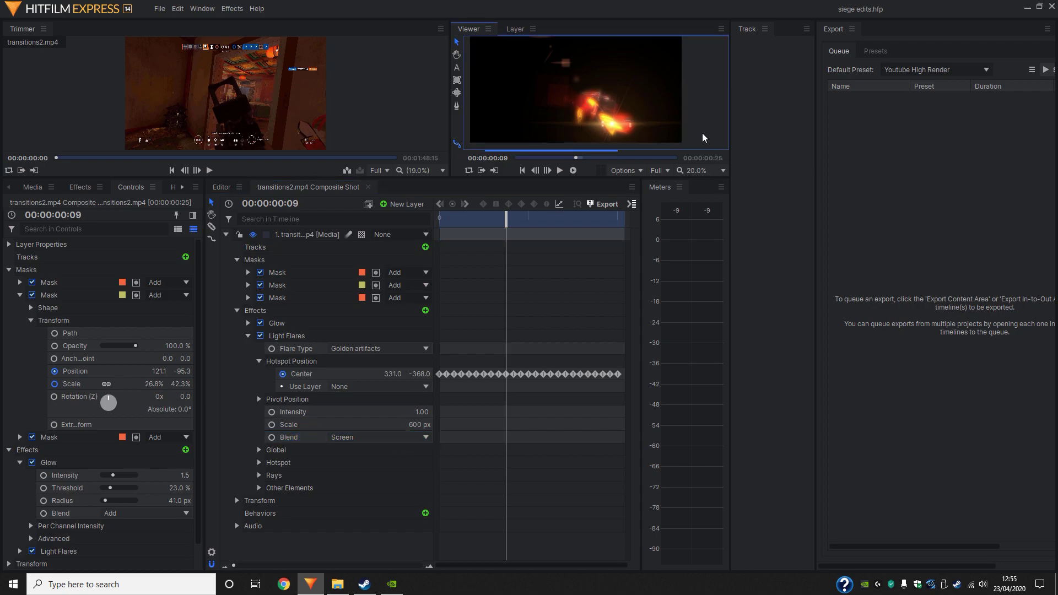
- Play the transition in the editor timeline to review the Golden artifacts flare
click(221, 187)
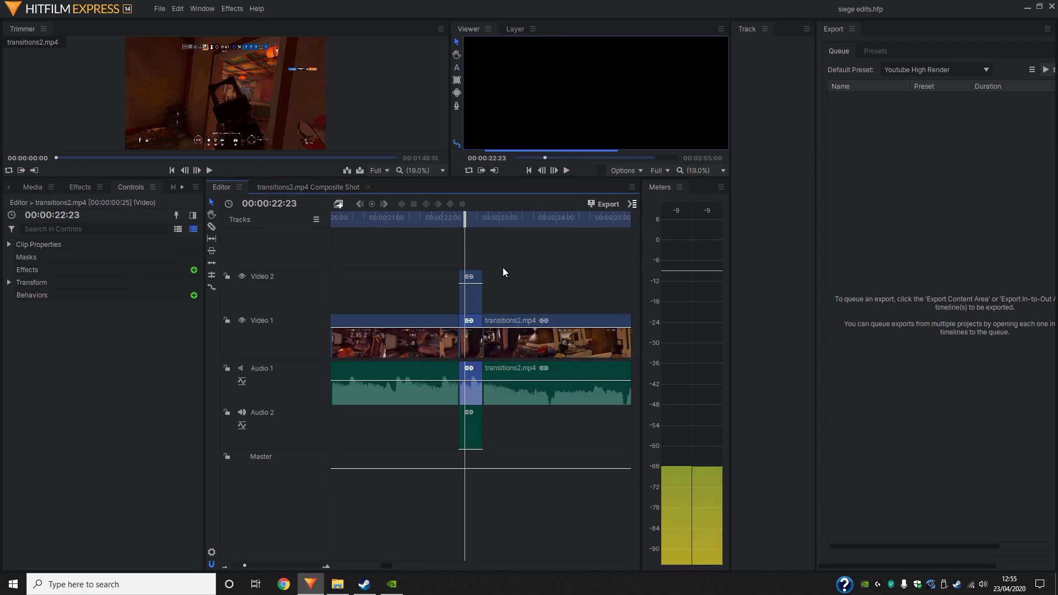
click(567, 170)
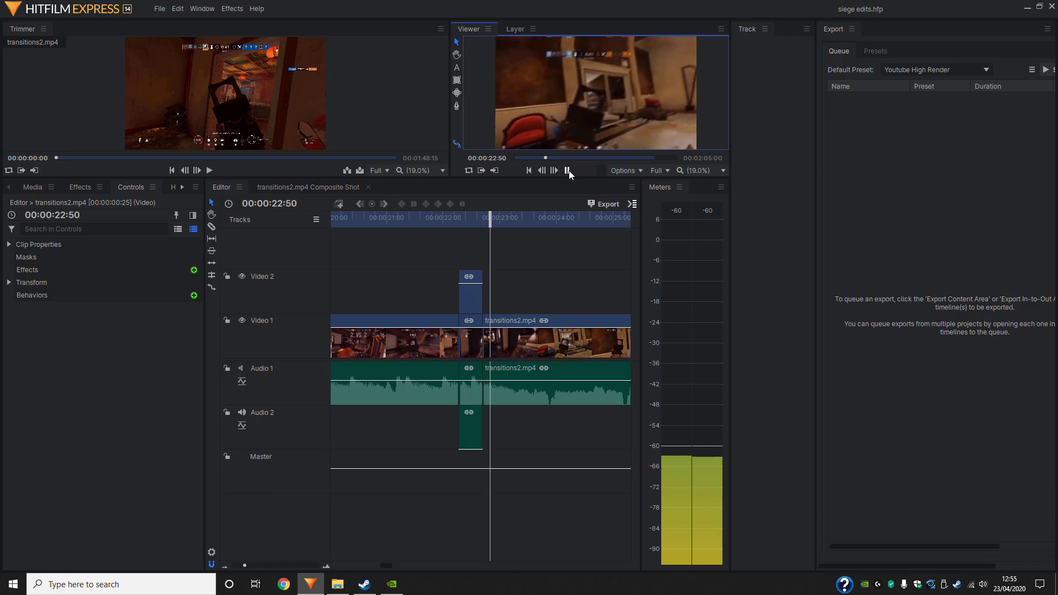
click(503, 212)
drag(506, 212, 471, 286)
- Reopen the composite shot from its editor clip and look over the Light Flares' blend options
double_click(473, 295)
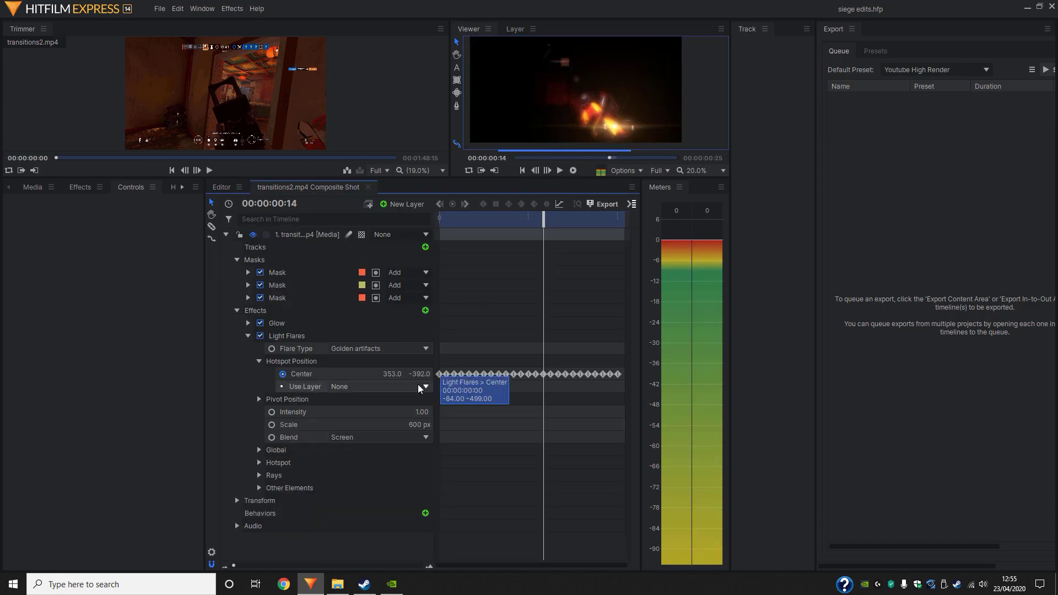
click(362, 437)
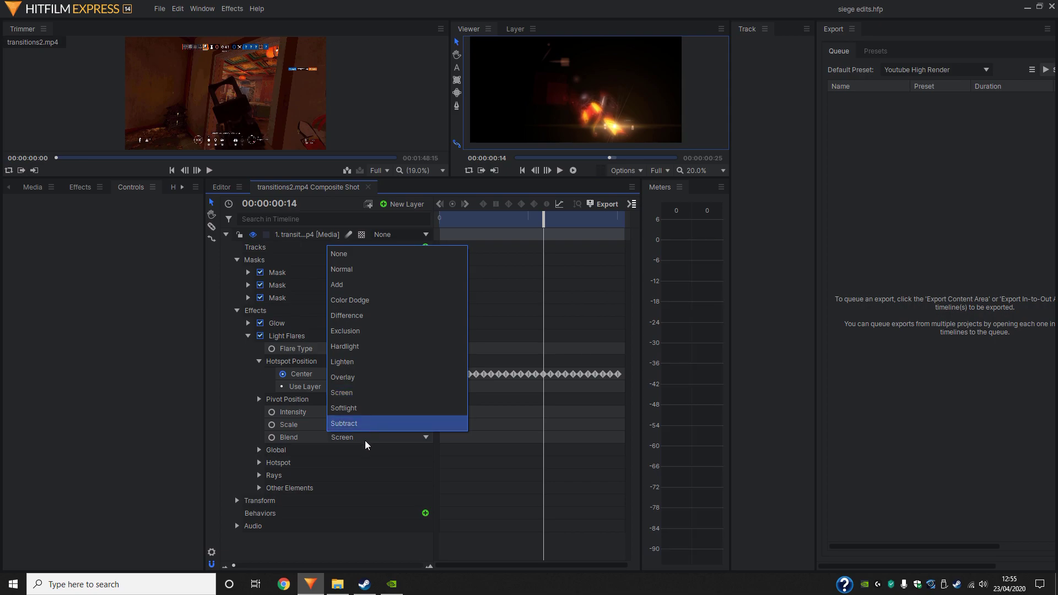
click(365, 441)
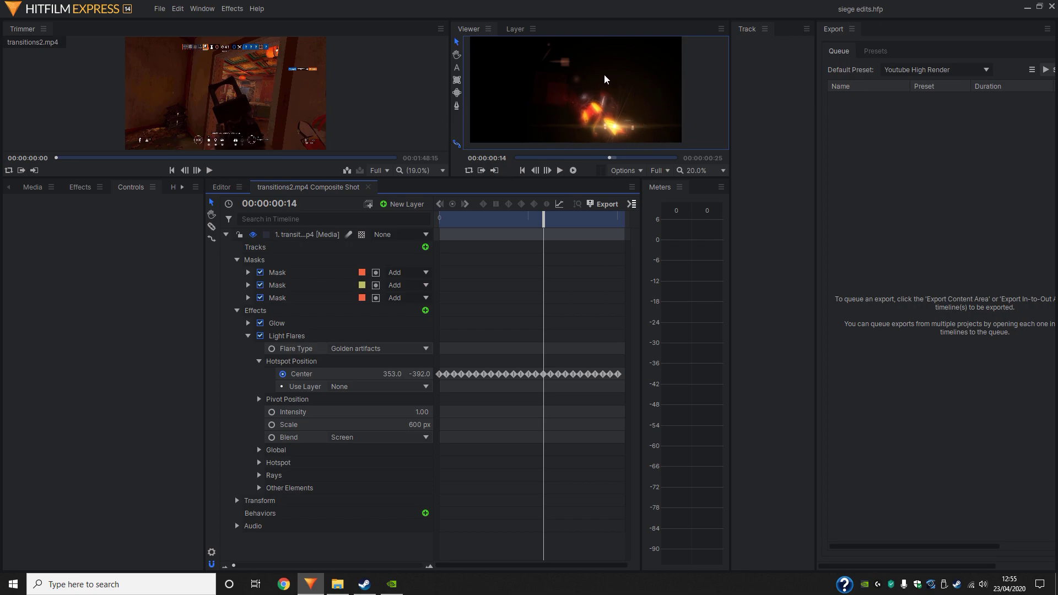
- Try different blends on the Light Flares, including Color Dodge and Exclusion
click(402, 438)
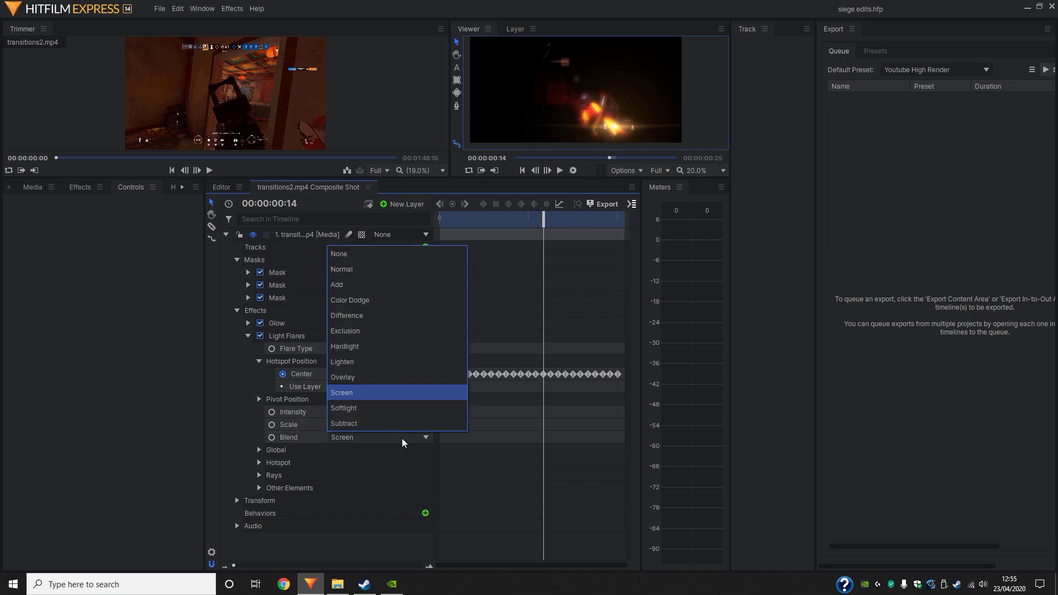
click(373, 254)
click(368, 284)
click(370, 437)
click(369, 299)
click(371, 427)
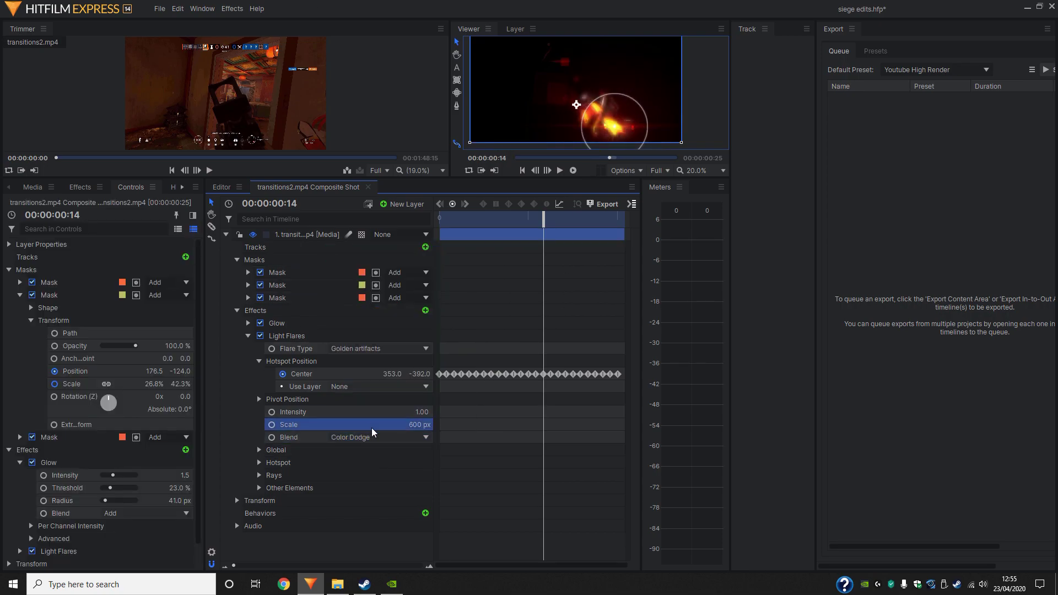
click(372, 436)
click(385, 330)
click(382, 437)
click(381, 423)
- Set the Light Flares' blend to Add and the length scale of its rays to 0.33
click(368, 435)
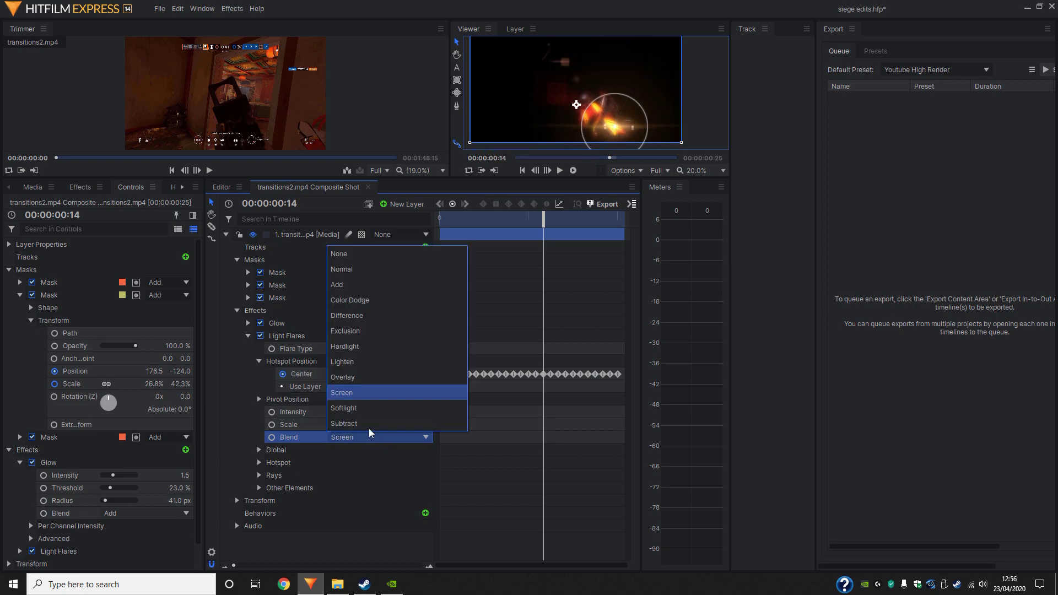
click(375, 284)
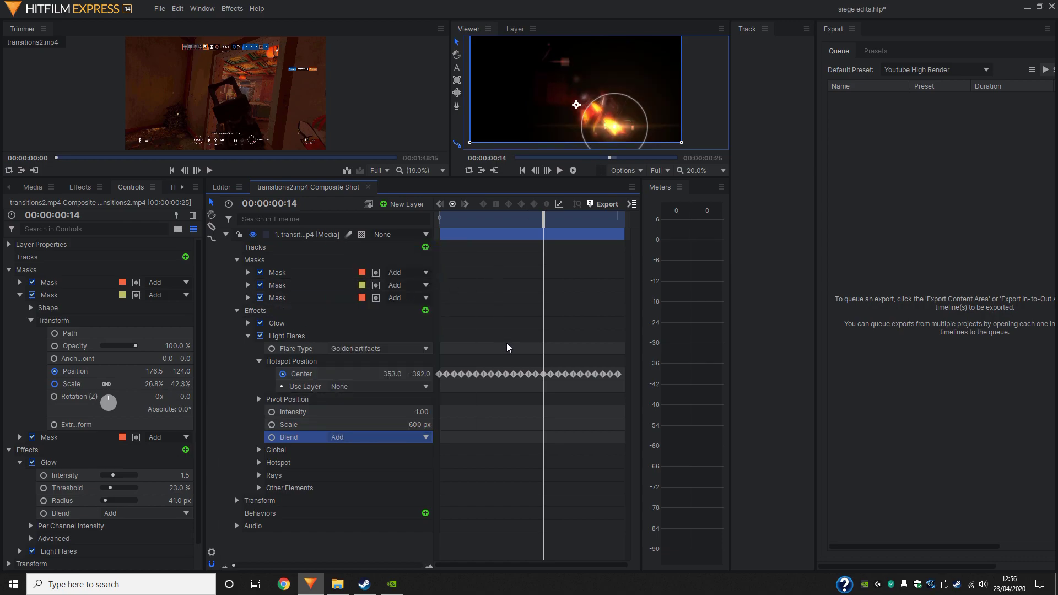
click(258, 475)
scroll(262, 467, down, 1)
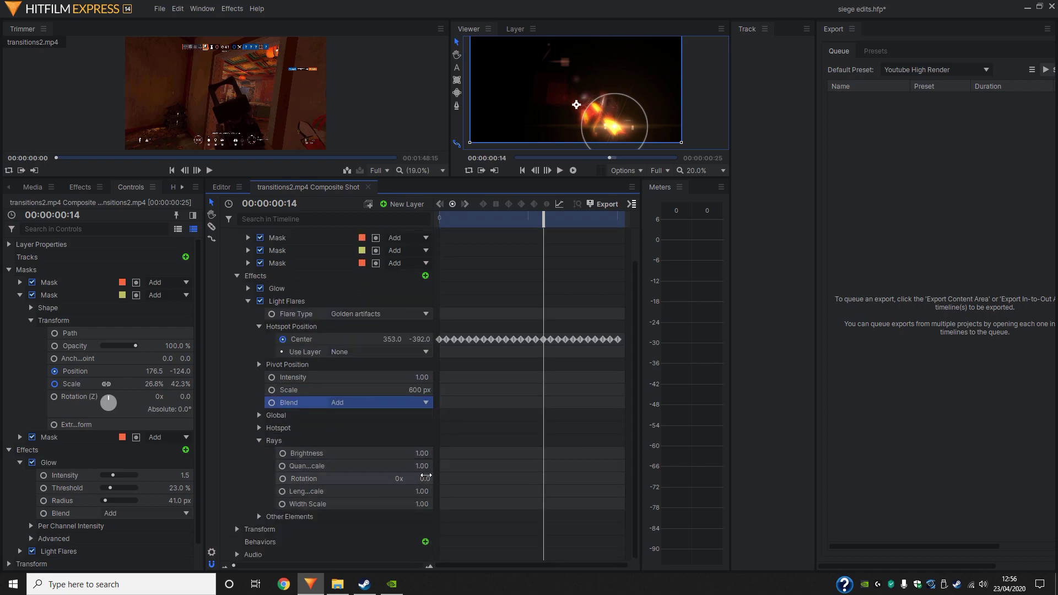
mouse_move(418, 491)
mouse_down()
mouse_move(402, 491)
mouse_move(533, 491)
mouse_move(380, 490)
mouse_up()
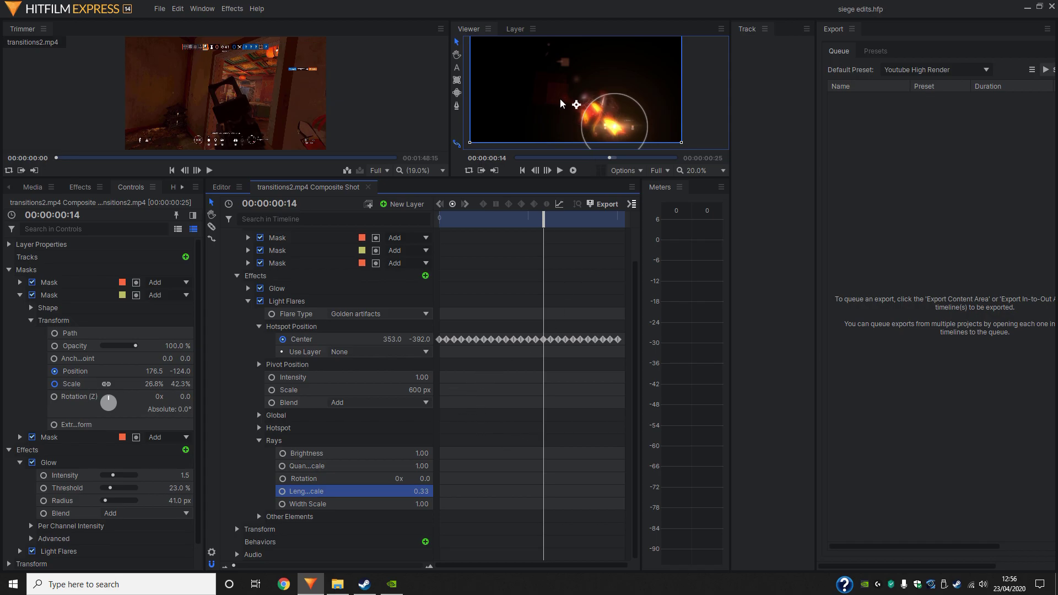
scroll(246, 335, up, 1)
click(248, 335)
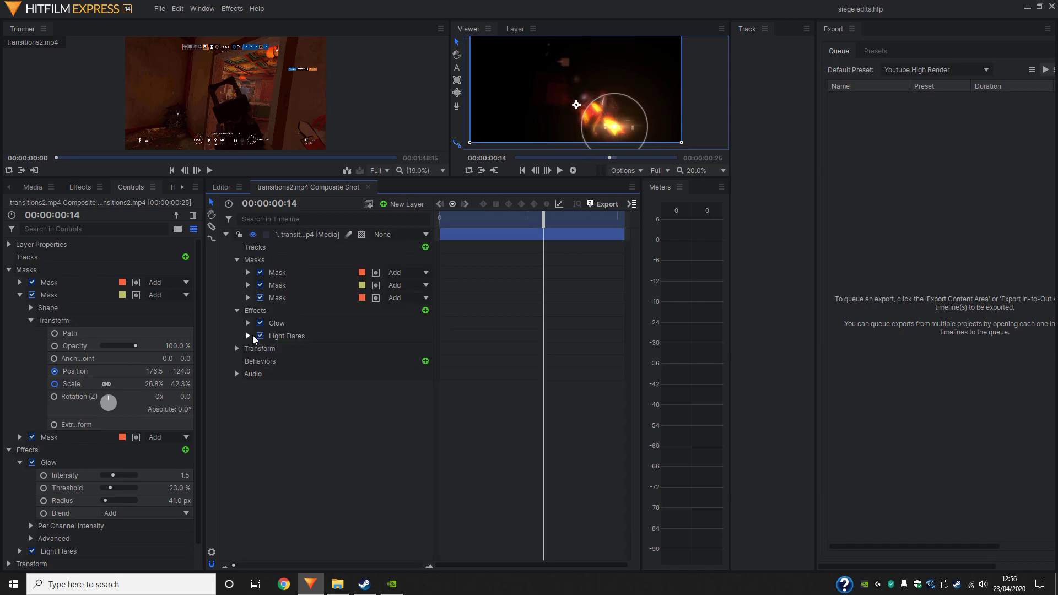
- Play the transition in the editor timeline from 00:00:21:36 to review the flare with its shortened rays
click(222, 187)
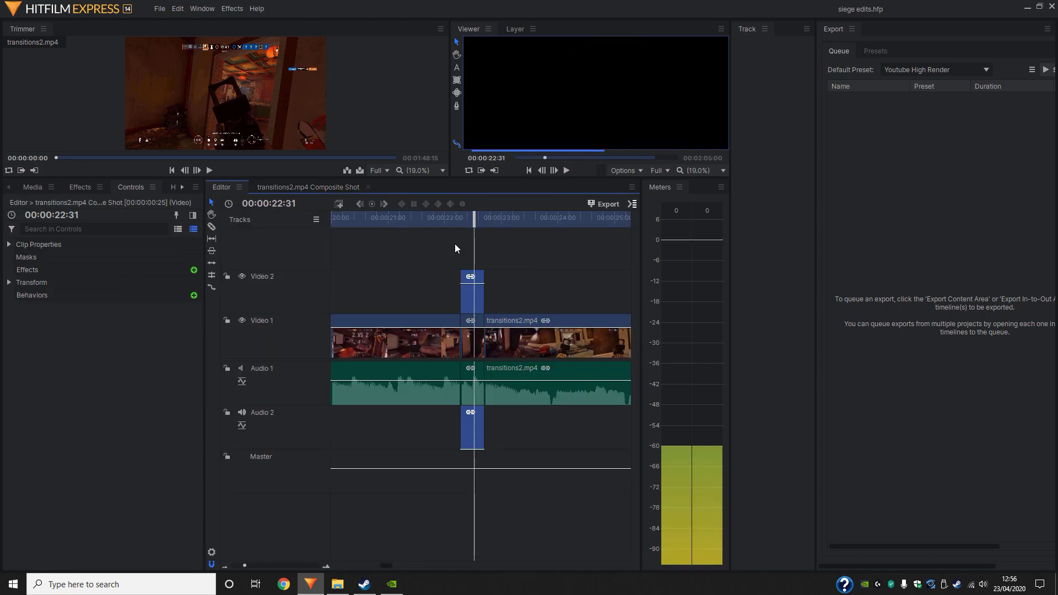
drag(461, 221, 422, 222)
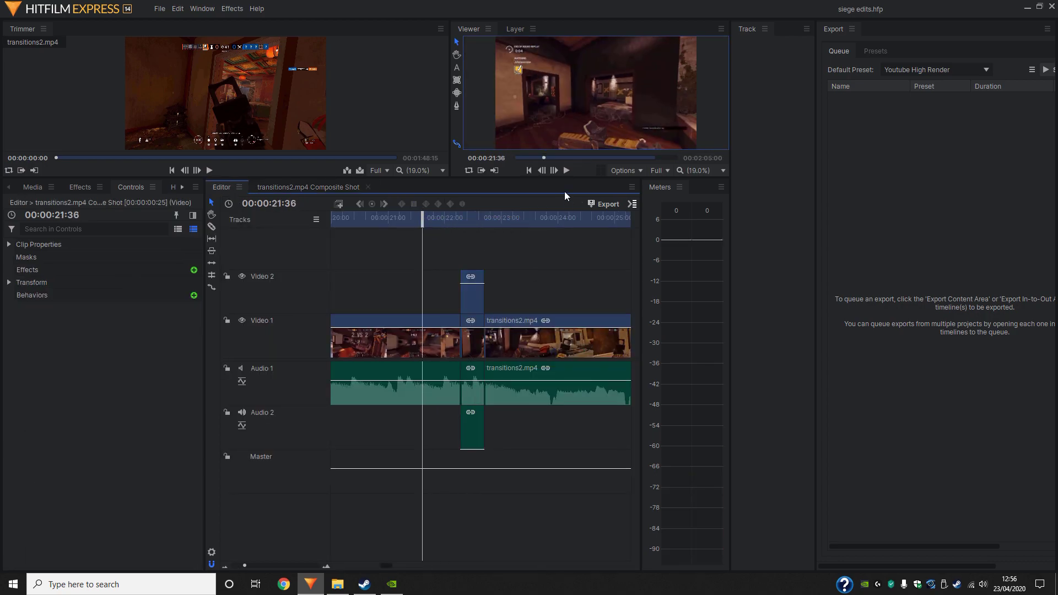
click(566, 170)
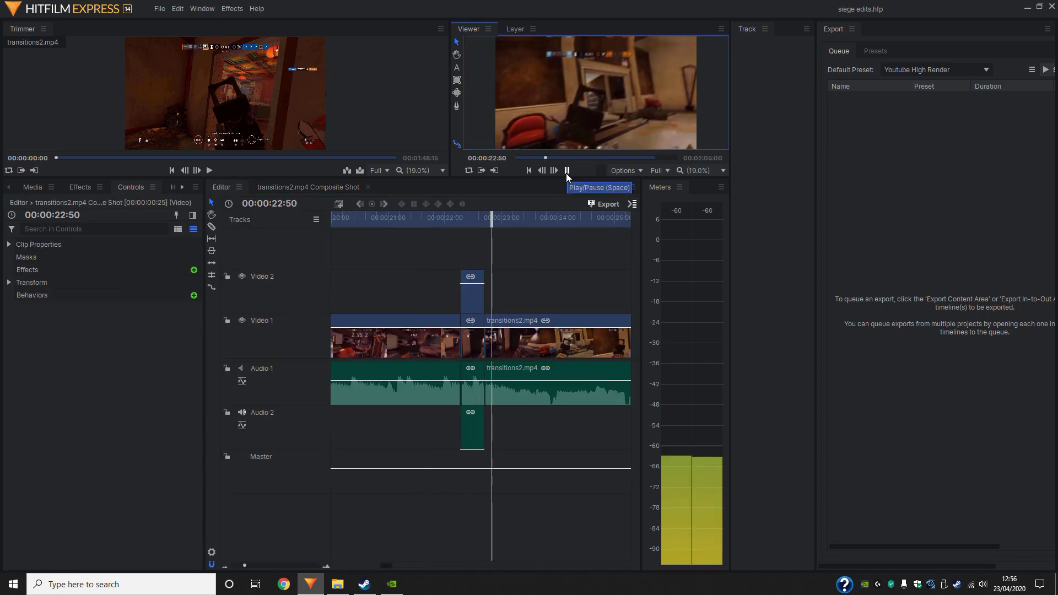
drag(514, 223, 486, 229)
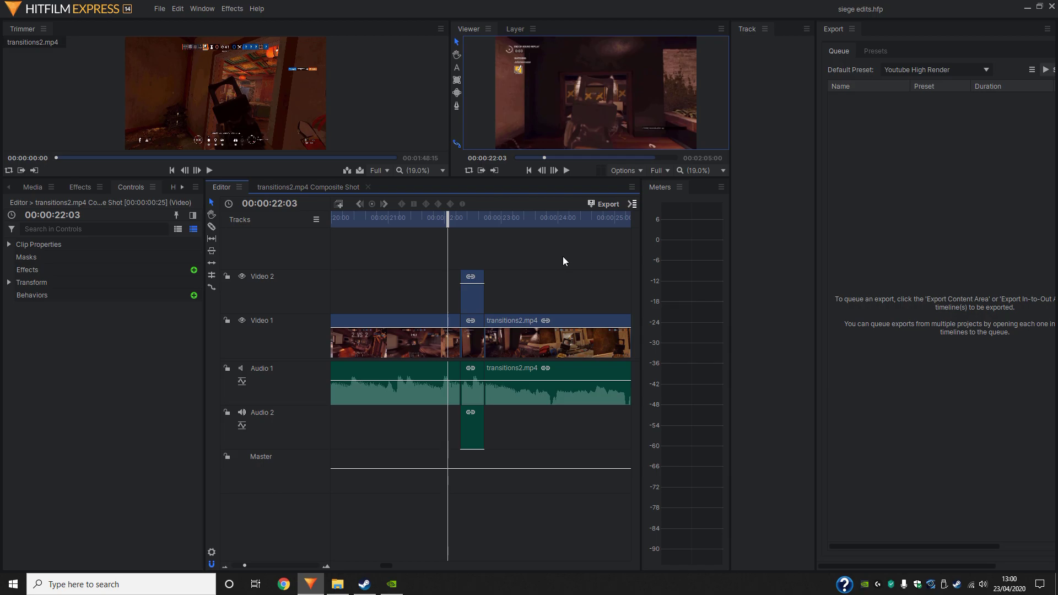